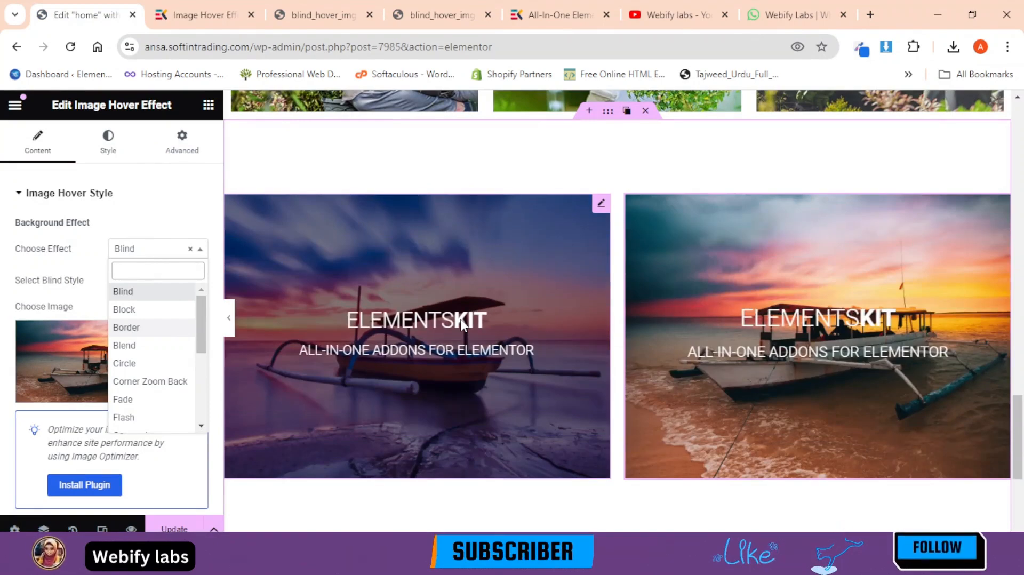
Set the blind style of the sunset boat image's Blind hover effect to Vertical
{"action": "left_click", "coordinate": [133, 333]}
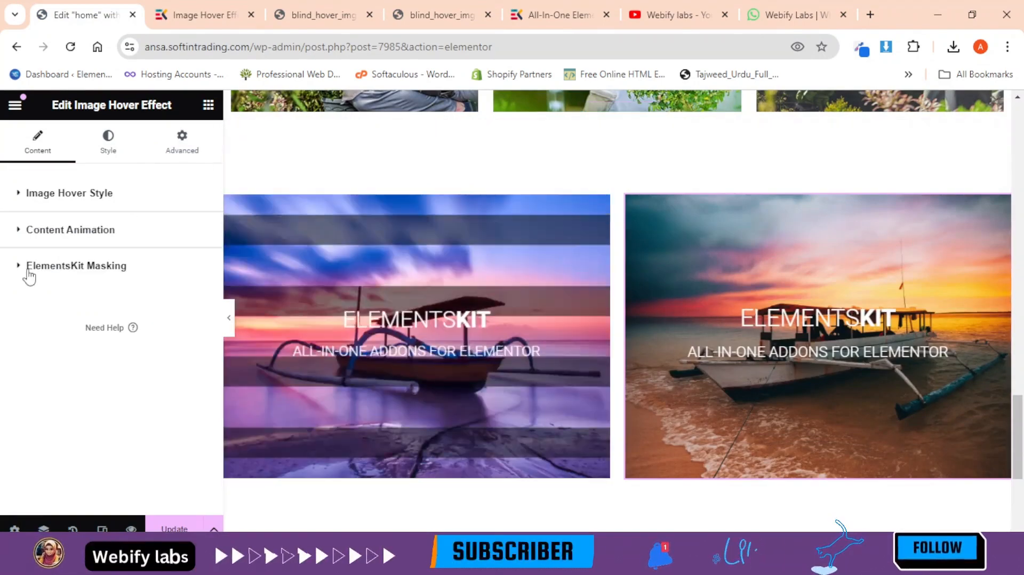
{"action": "left_click", "coordinate": [68, 193]}
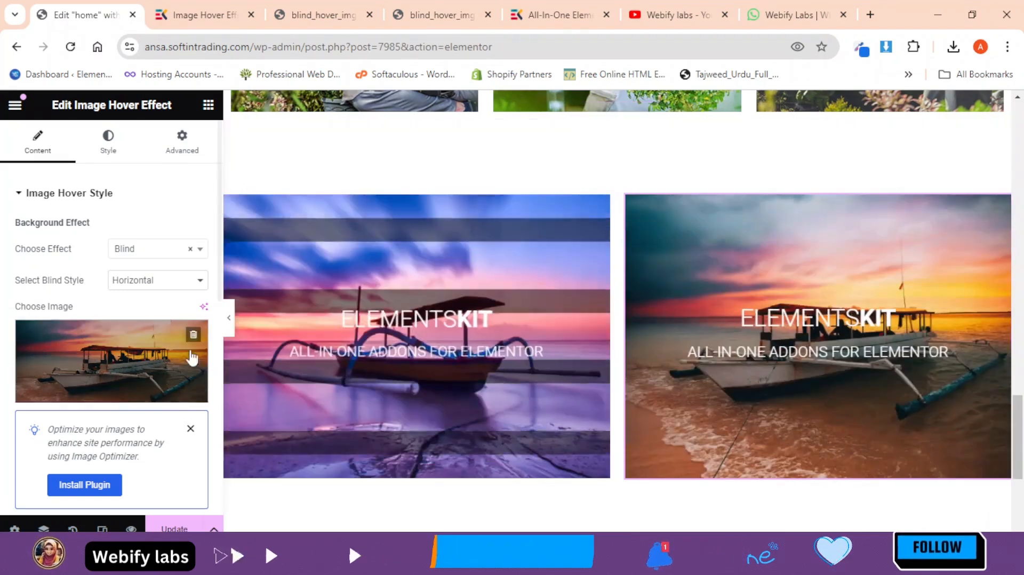
{"action": "left_click", "coordinate": [155, 280]}
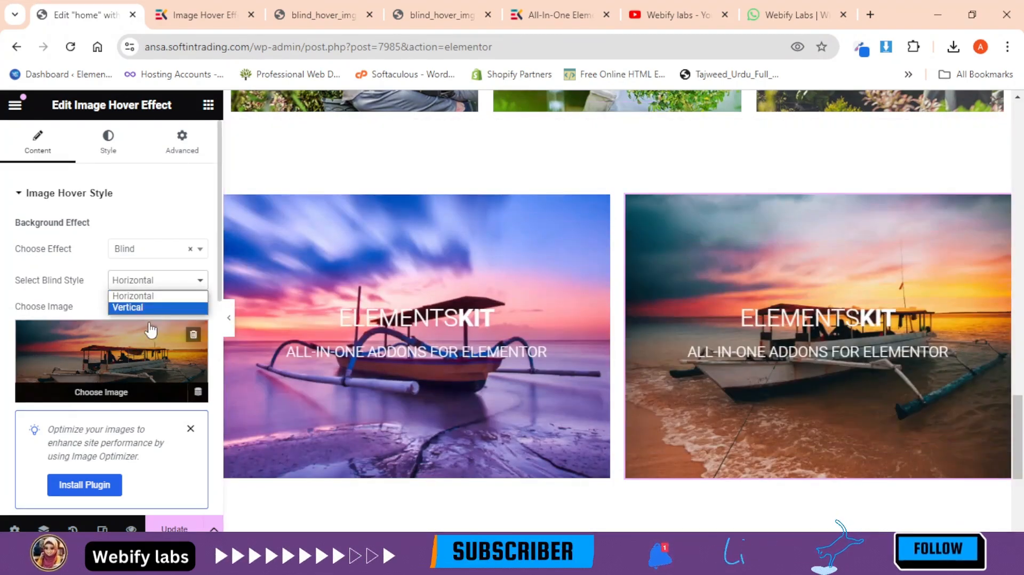
{"action": "left_click", "coordinate": [138, 307]}
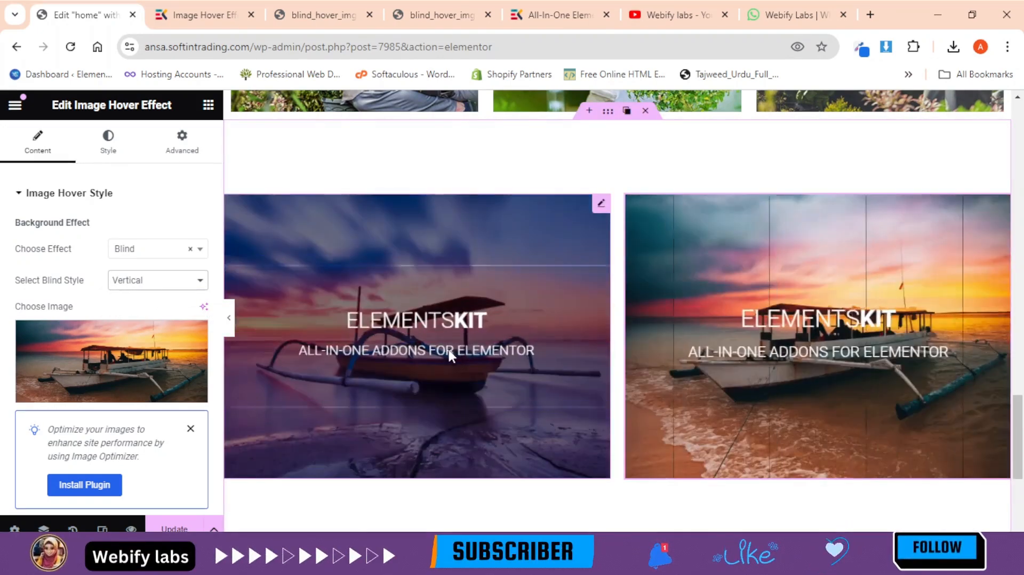
Try the Block background effect on the sunset boat image, followed by the Border effect
{"action": "left_click", "coordinate": [141, 255]}
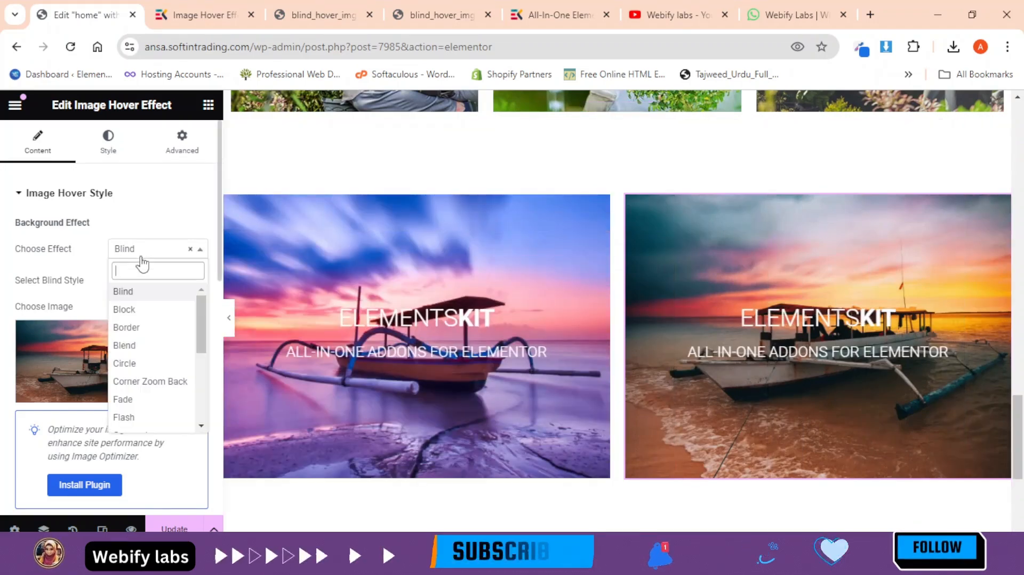
{"action": "left_click", "coordinate": [157, 309]}
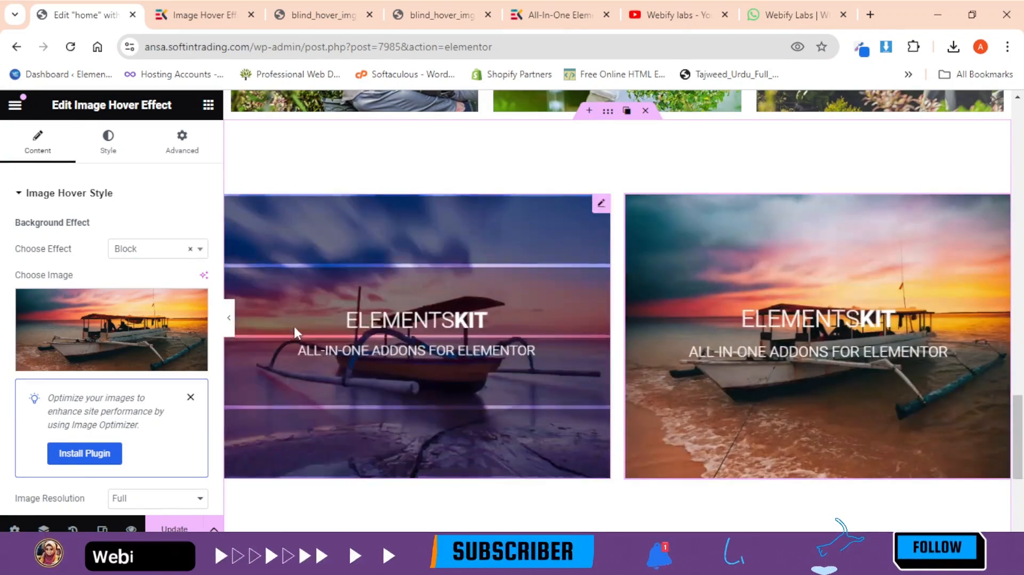
{"action": "left_click", "coordinate": [133, 251]}
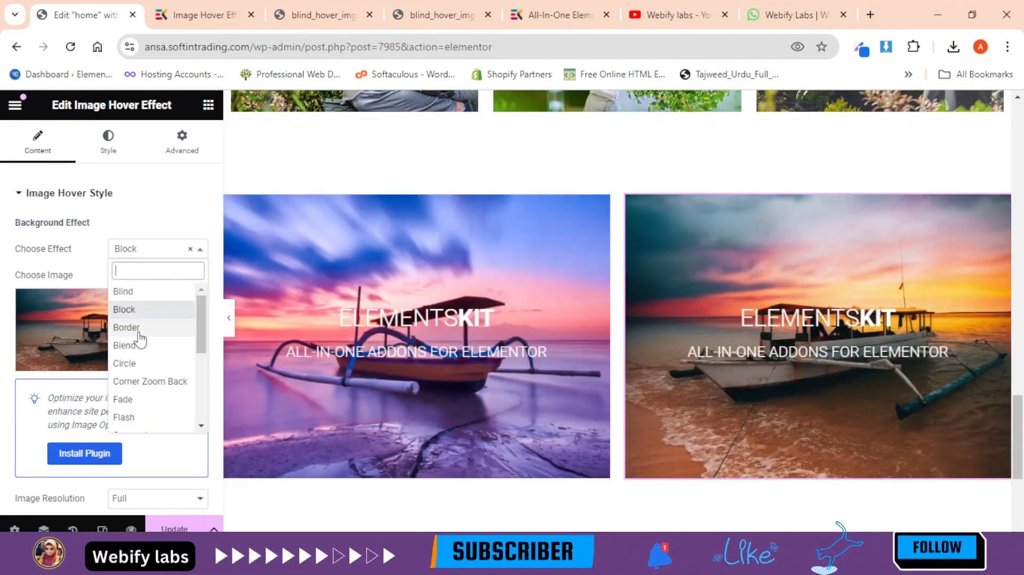
{"action": "left_click", "coordinate": [127, 327]}
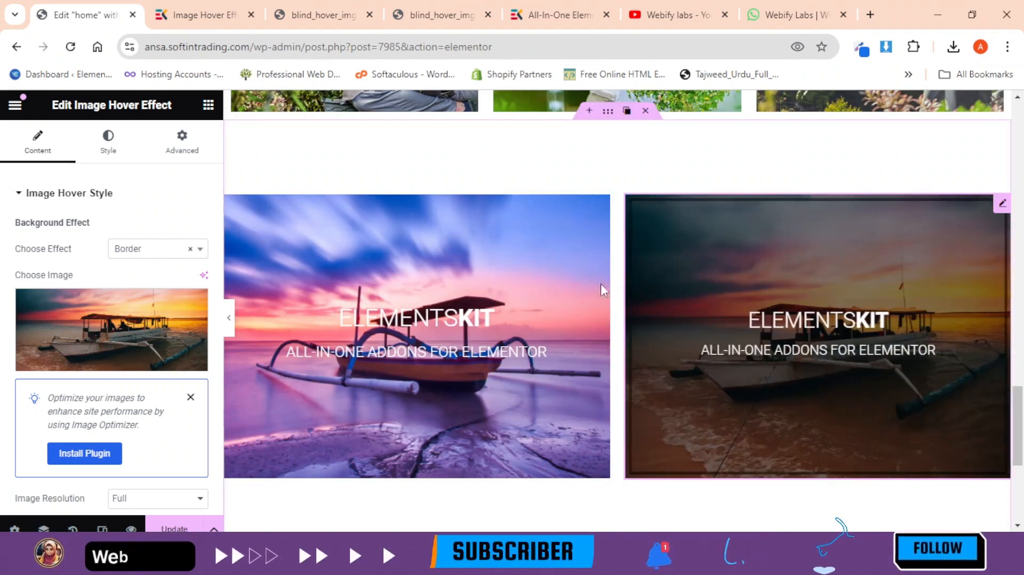
Set the hover border colour of the sunset boat image to #FFFFFF
{"action": "left_click", "coordinate": [109, 143]}
{"action": "scroll", "coordinate": [97, 464], "scroll_direction": "down", "scroll_amount": 2}
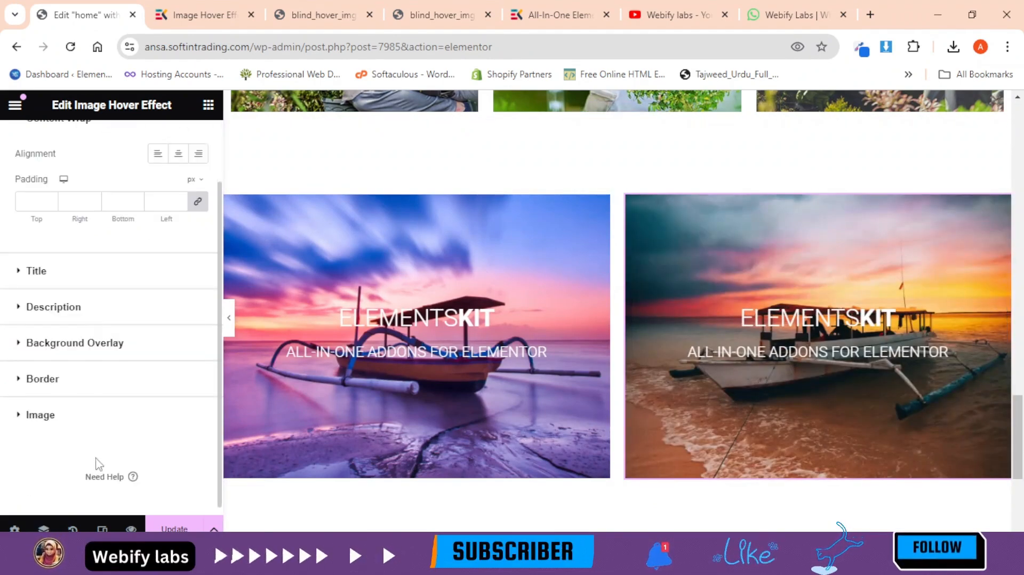
{"action": "left_click", "coordinate": [84, 382]}
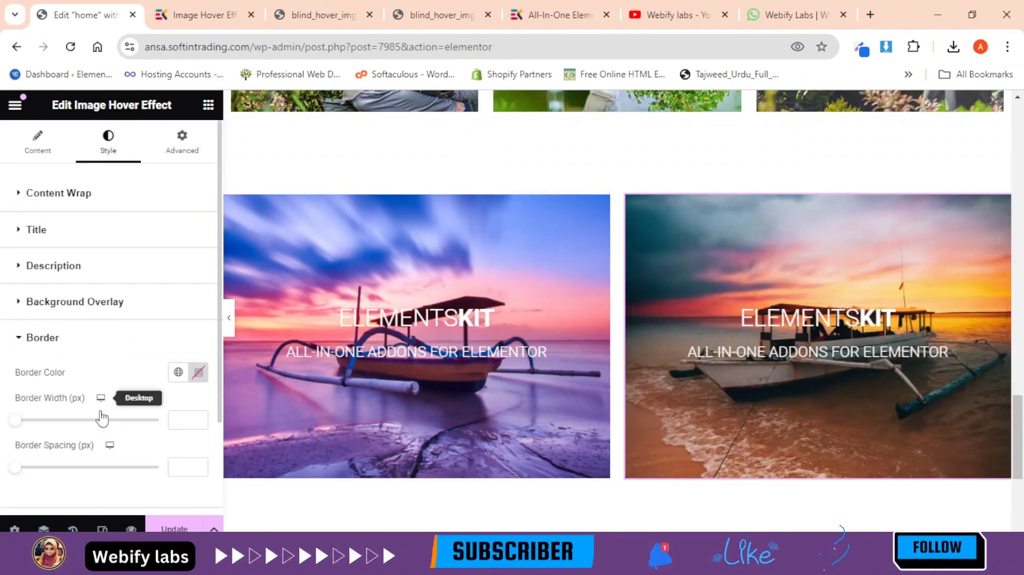
{"action": "left_click", "coordinate": [198, 372]}
{"action": "type", "text": "#FFFFFF"}
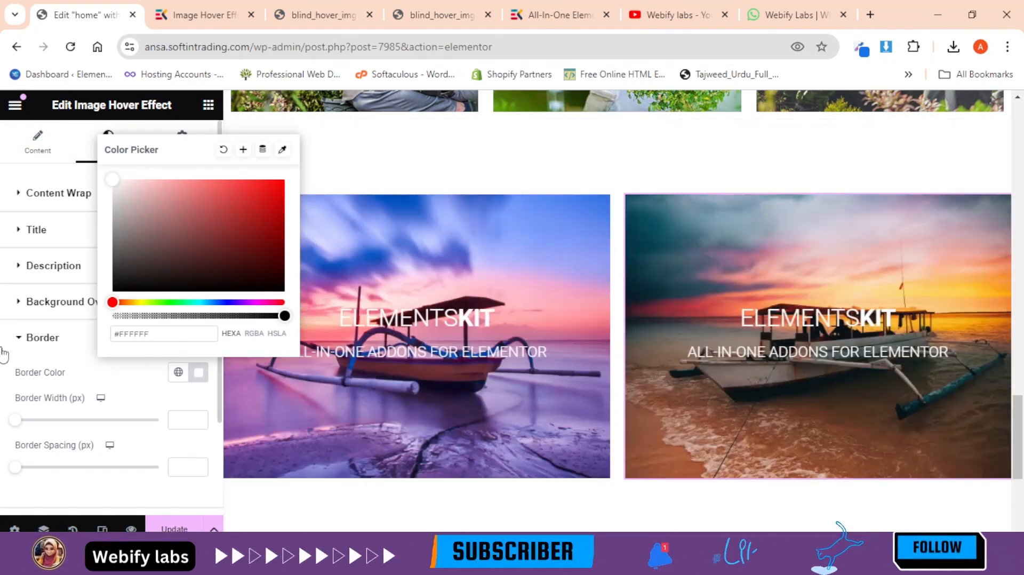
{"action": "left_click", "coordinate": [42, 337]}
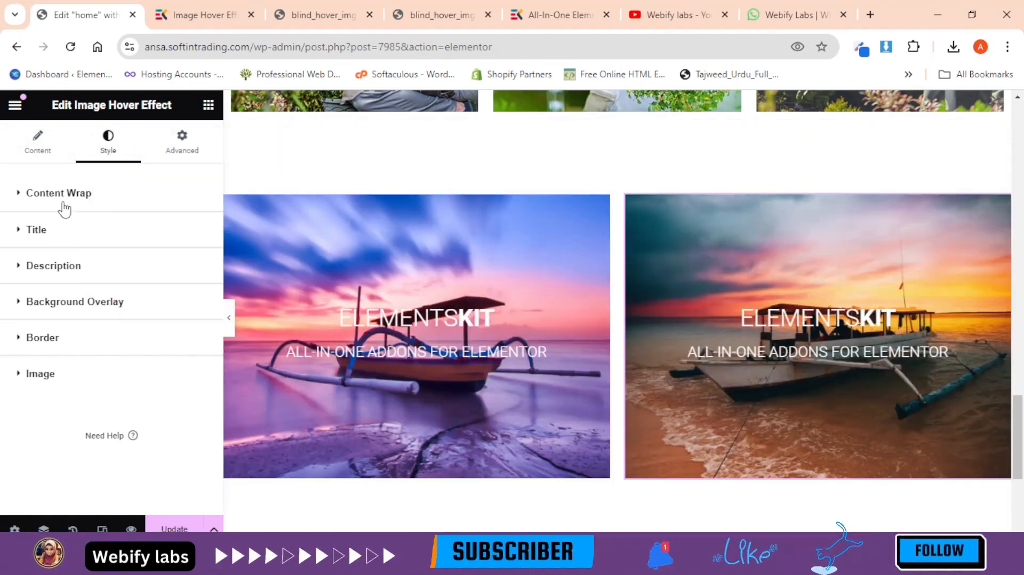
Change the sunset boat image's background effect to Blend with the Multiply blend style
{"action": "left_click", "coordinate": [26, 139]}
{"action": "left_click", "coordinate": [151, 249]}
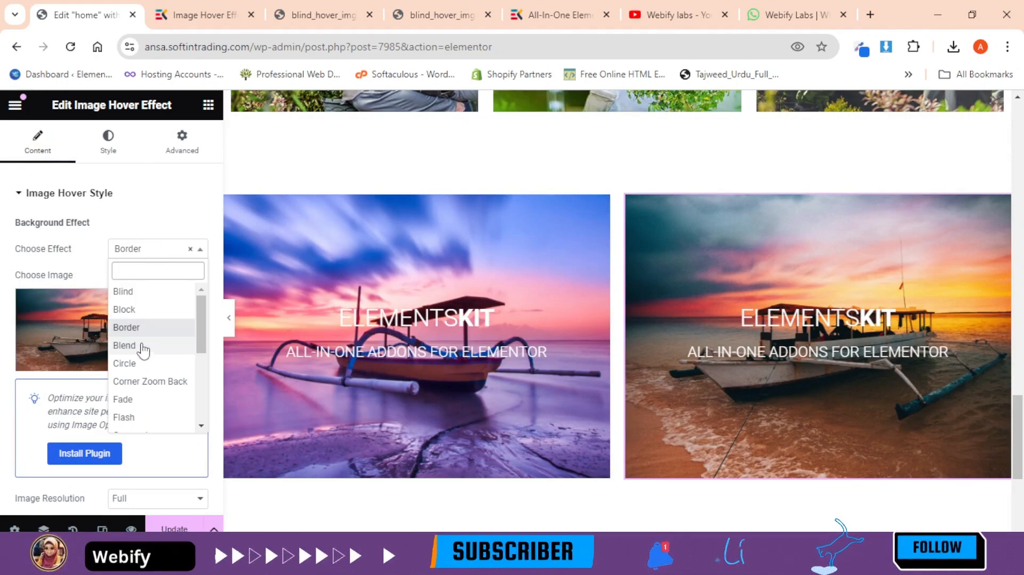
{"action": "left_click", "coordinate": [125, 346]}
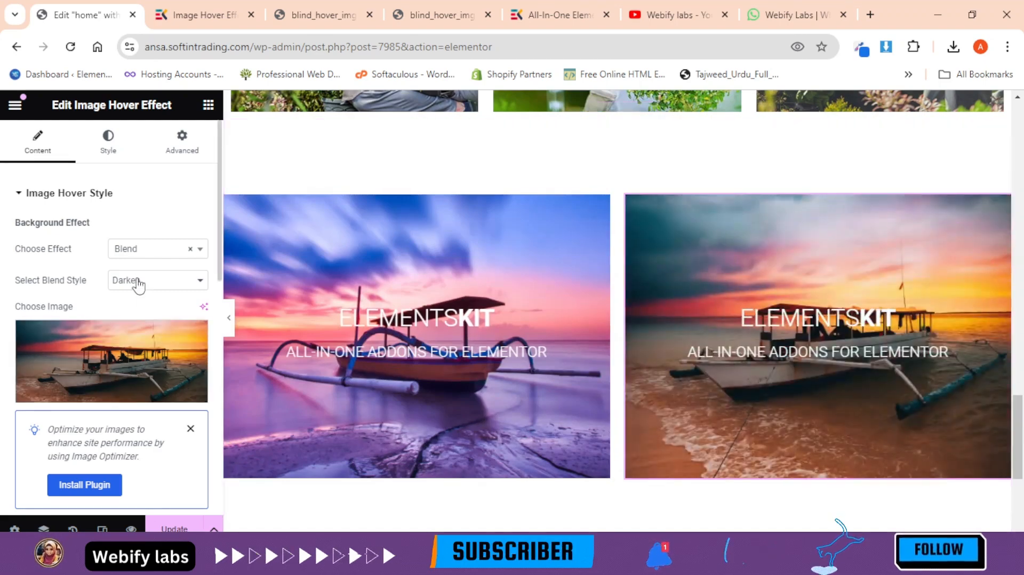
{"action": "left_click", "coordinate": [137, 282]}
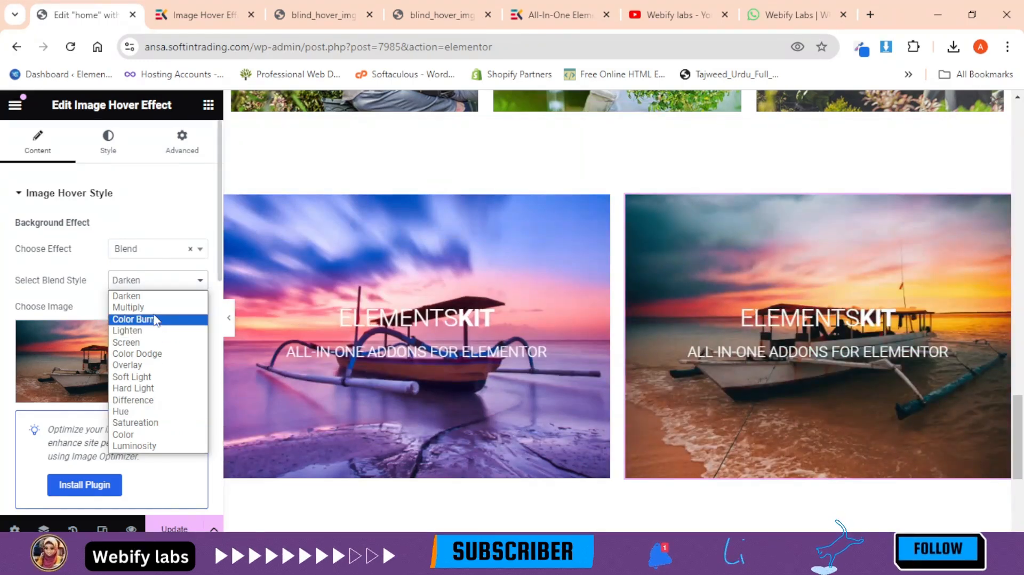
{"action": "left_click", "coordinate": [149, 307]}
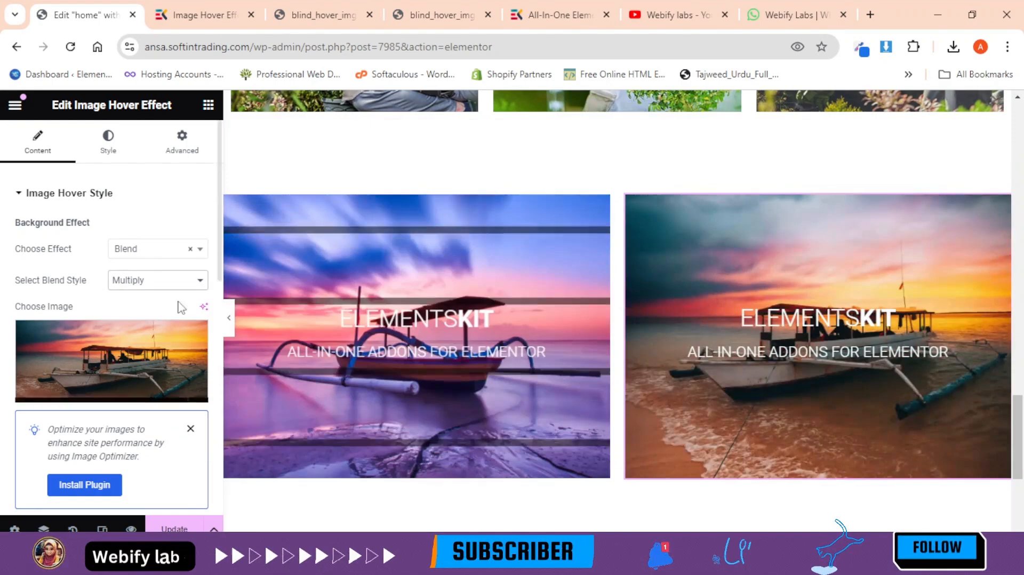
Try the Lighten, Hue and Satureation blend styles on the sunset boat image
{"action": "left_click", "coordinate": [160, 286]}
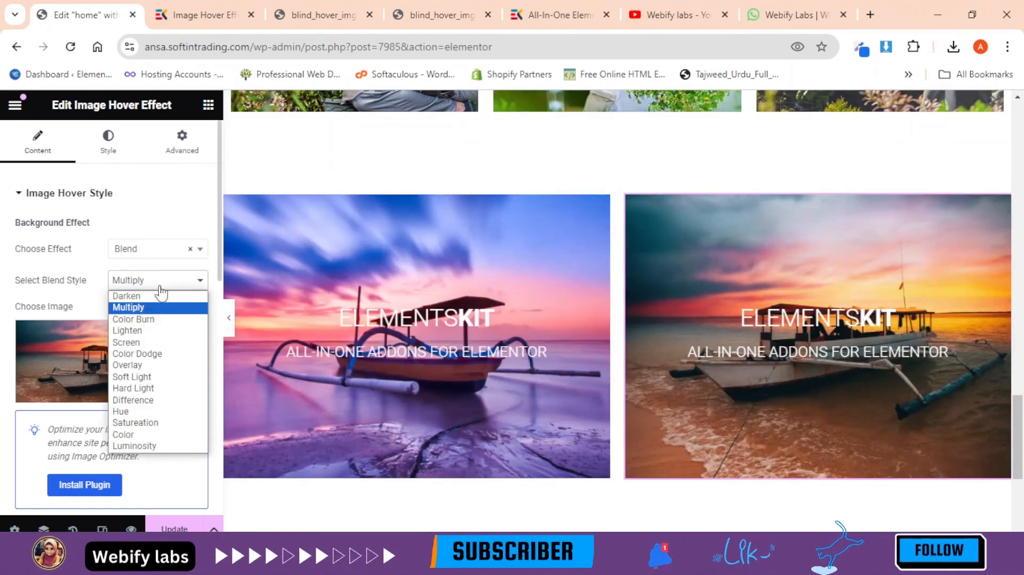
{"action": "left_click", "coordinate": [141, 331]}
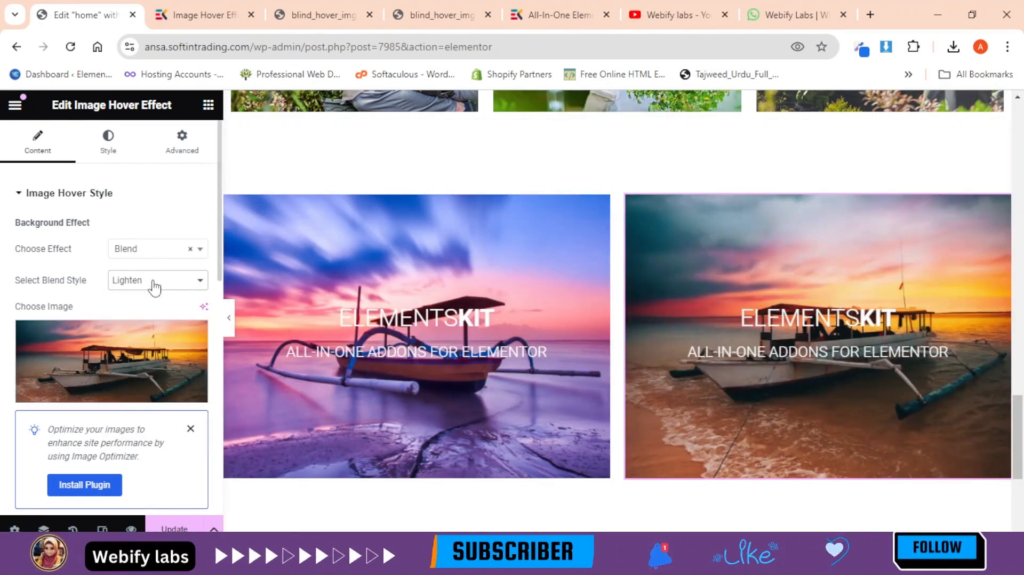
{"action": "left_click", "coordinate": [153, 283]}
{"action": "left_click", "coordinate": [136, 414]}
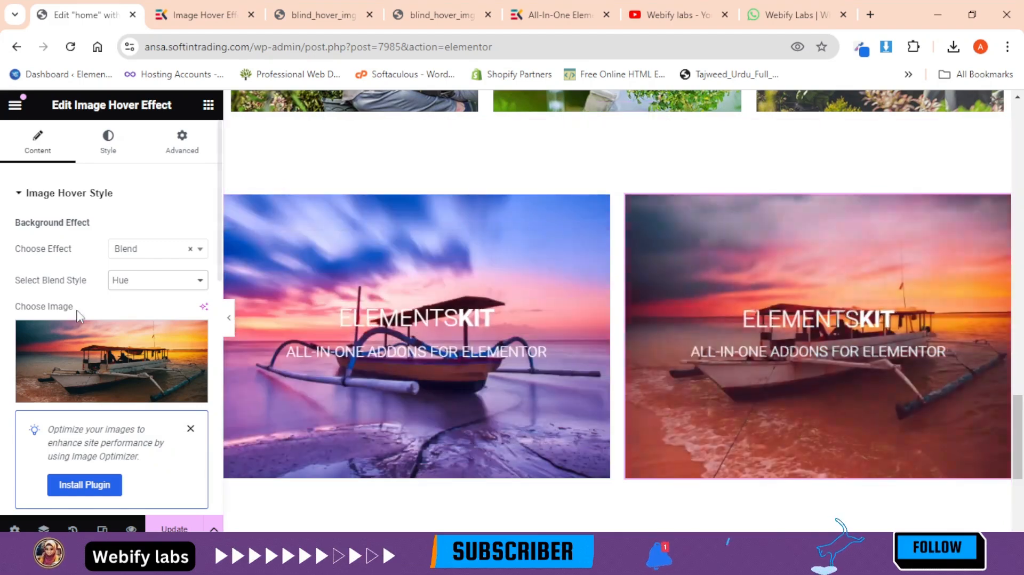
{"action": "left_click", "coordinate": [146, 283]}
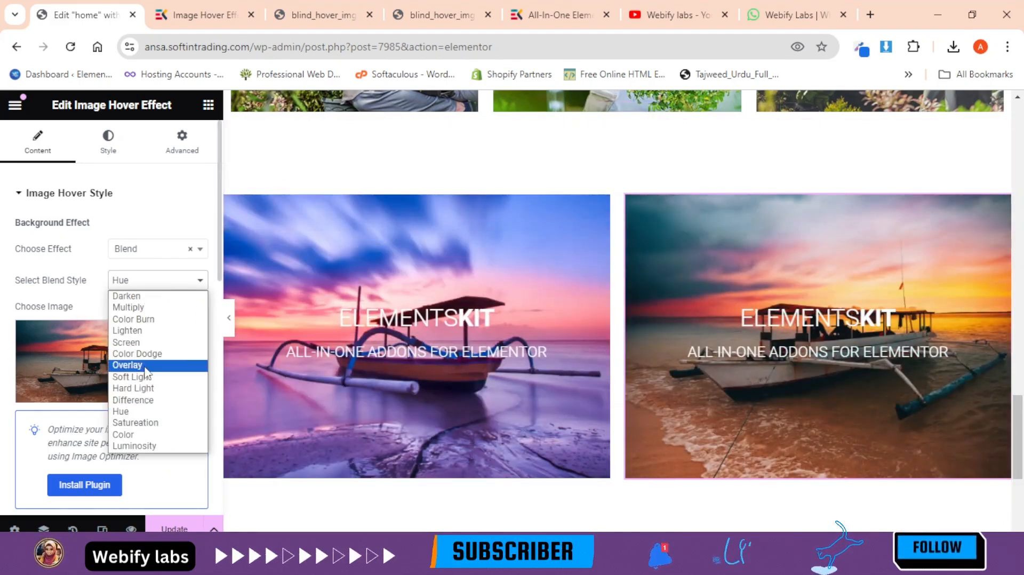
{"action": "left_click", "coordinate": [135, 424]}
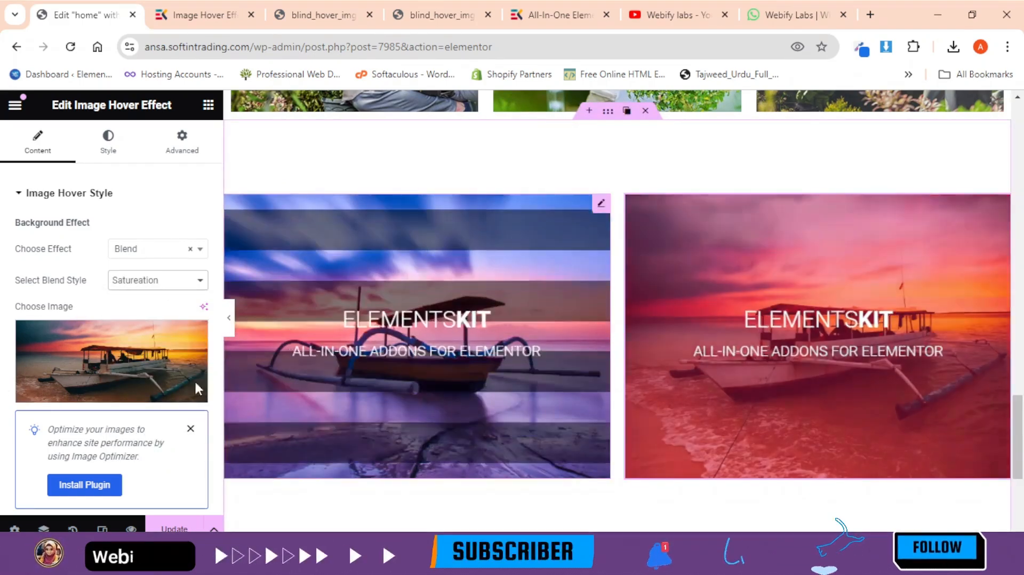
Try the Circle and Corner Zoom Back background effects on the sunset boat image
{"action": "left_click", "coordinate": [132, 250]}
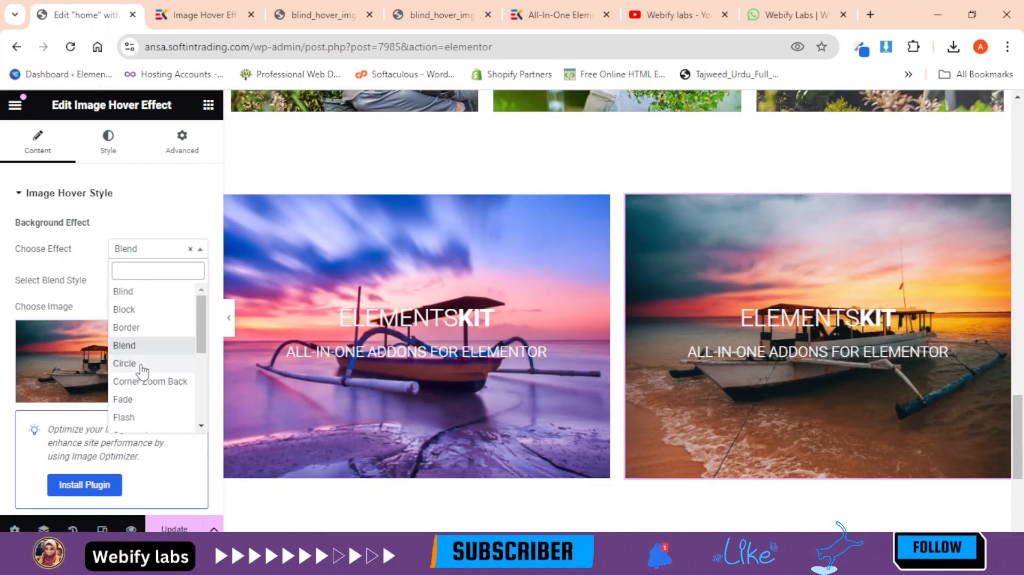
{"action": "left_click", "coordinate": [124, 363]}
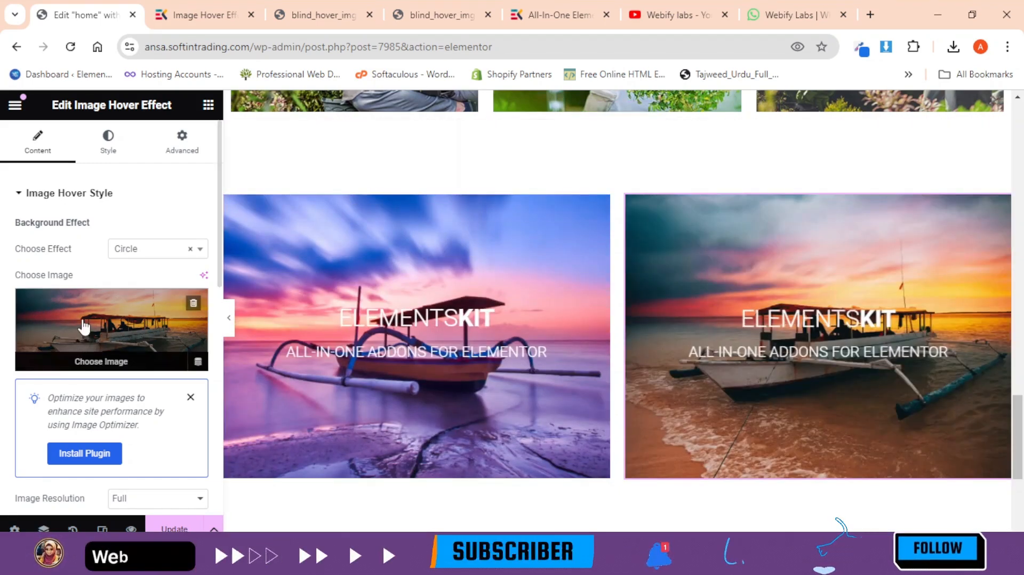
{"action": "left_click", "coordinate": [139, 249]}
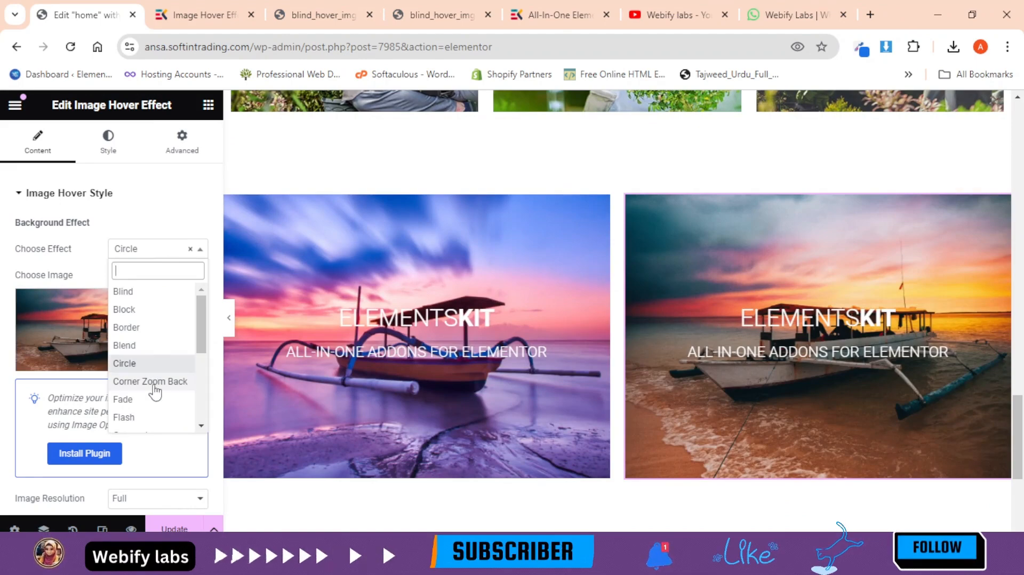
{"action": "left_click", "coordinate": [152, 381]}
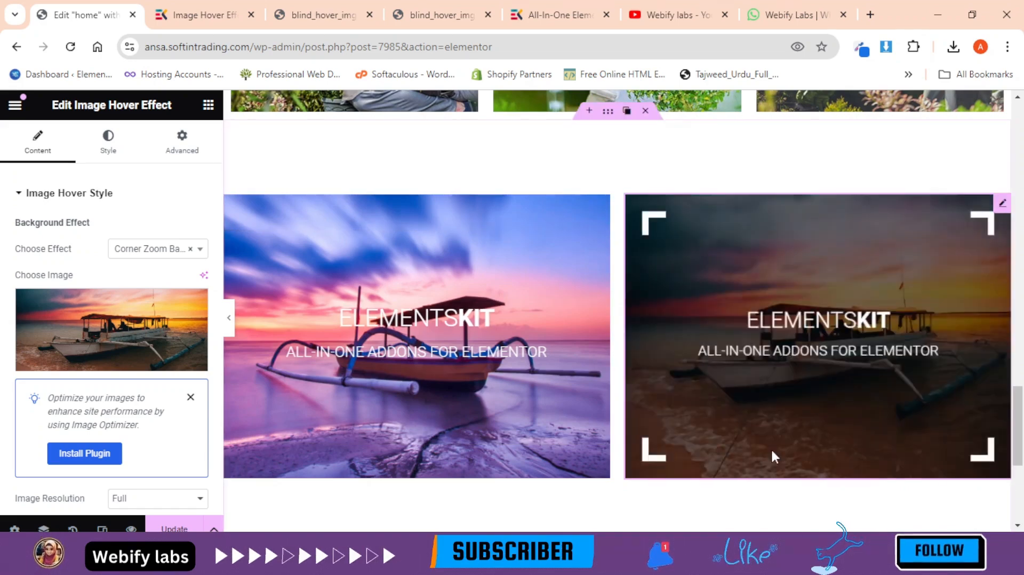
Try the Fade background effect on the sunset boat image and settle on the Flash effect
{"action": "left_click", "coordinate": [145, 249]}
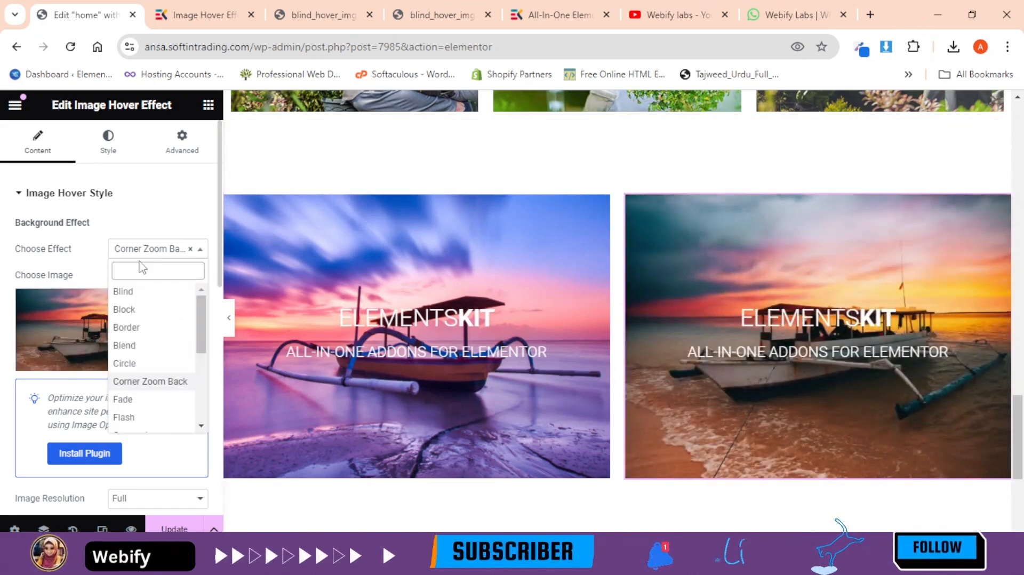
{"action": "left_click", "coordinate": [123, 398]}
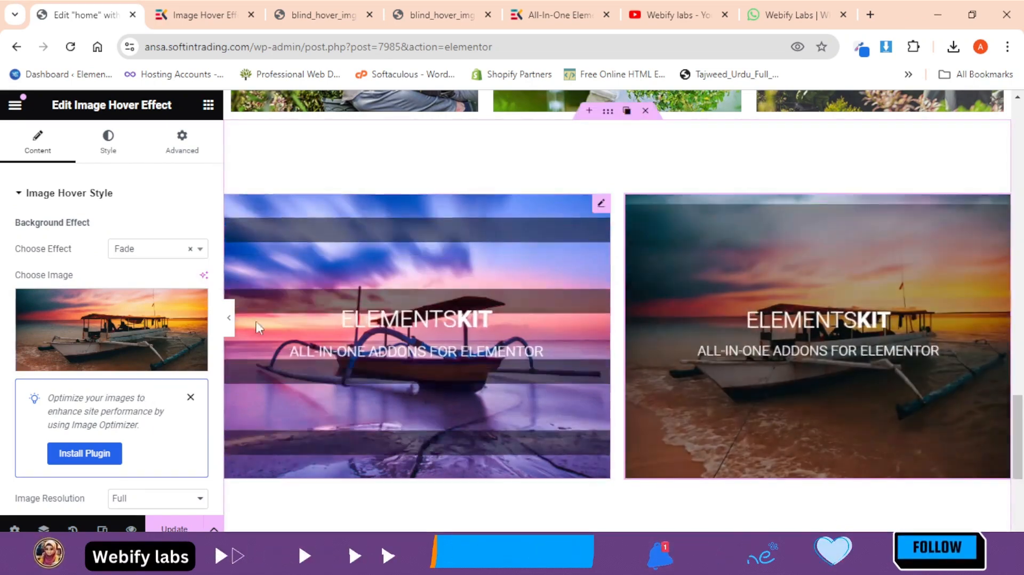
{"action": "left_click", "coordinate": [125, 254]}
{"action": "scroll", "coordinate": [147, 395], "scroll_direction": "down", "scroll_amount": 2}
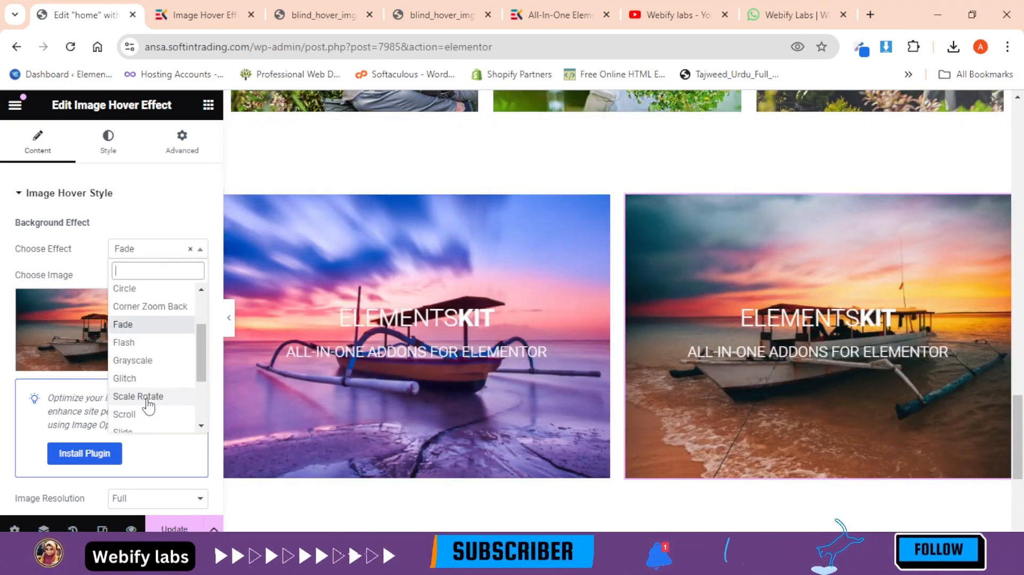
{"action": "left_click", "coordinate": [155, 344]}
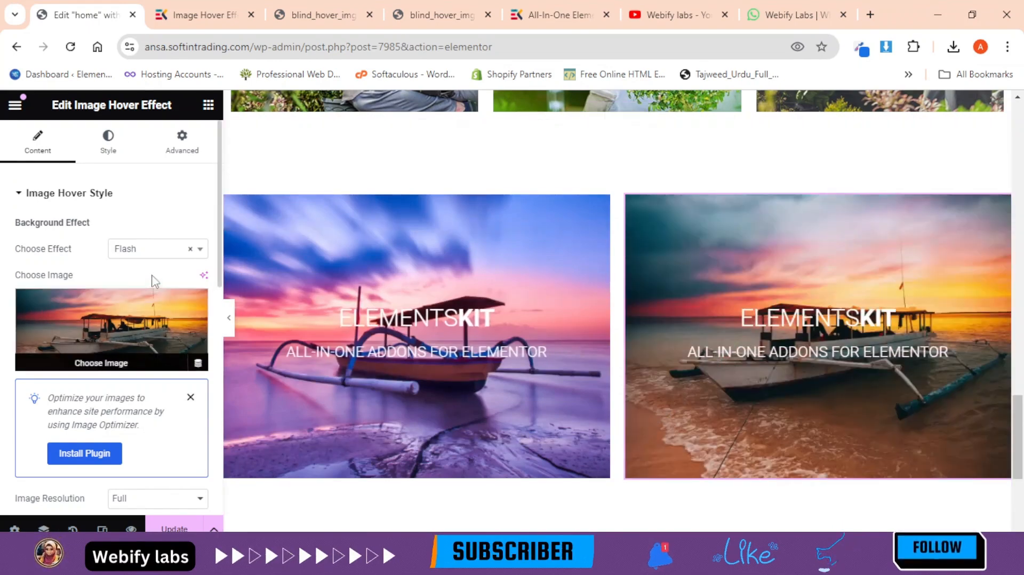
{"action": "left_click", "coordinate": [152, 248]}
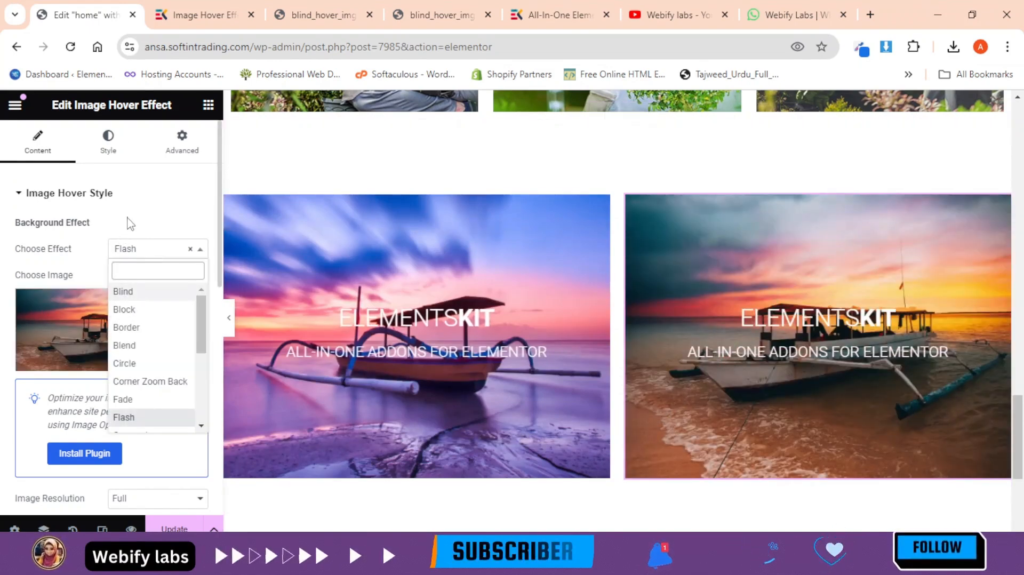
{"action": "left_click", "coordinate": [134, 232]}
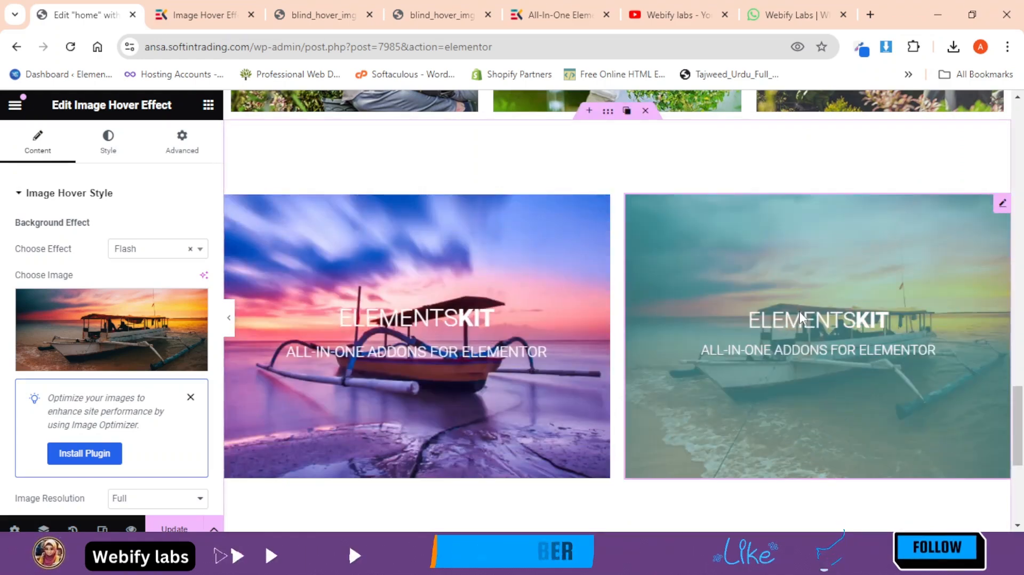
Give the sunset boat image a Classic background overlay in semi-transparent black (#00000070)
{"action": "left_click", "coordinate": [110, 151]}
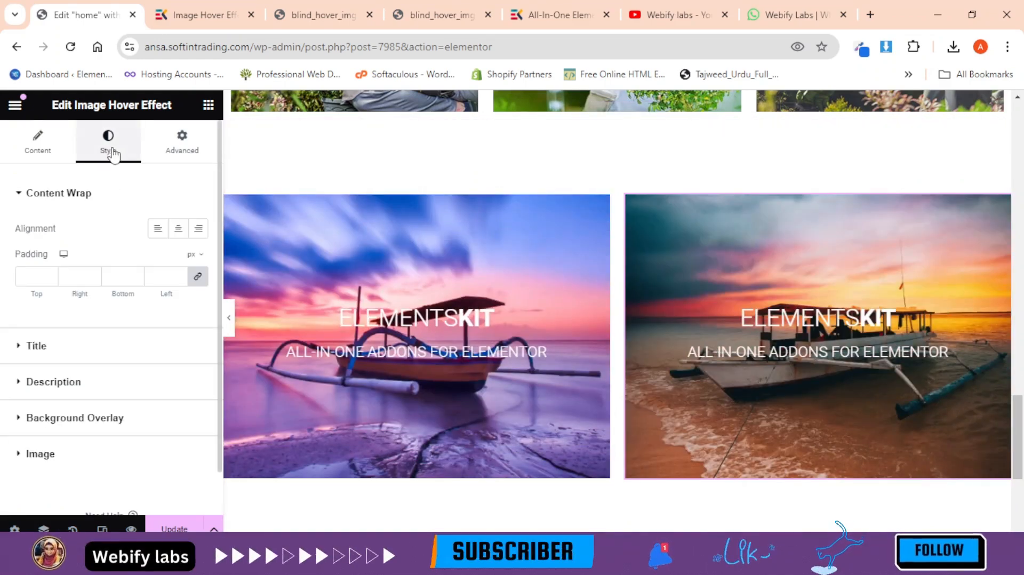
{"action": "left_click", "coordinate": [100, 419]}
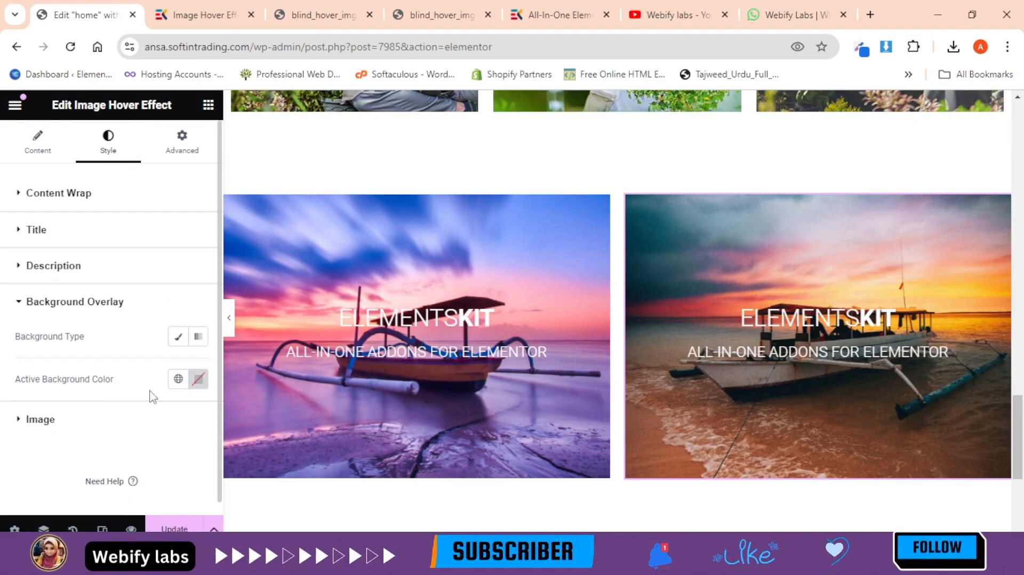
{"action": "left_click", "coordinate": [174, 341]}
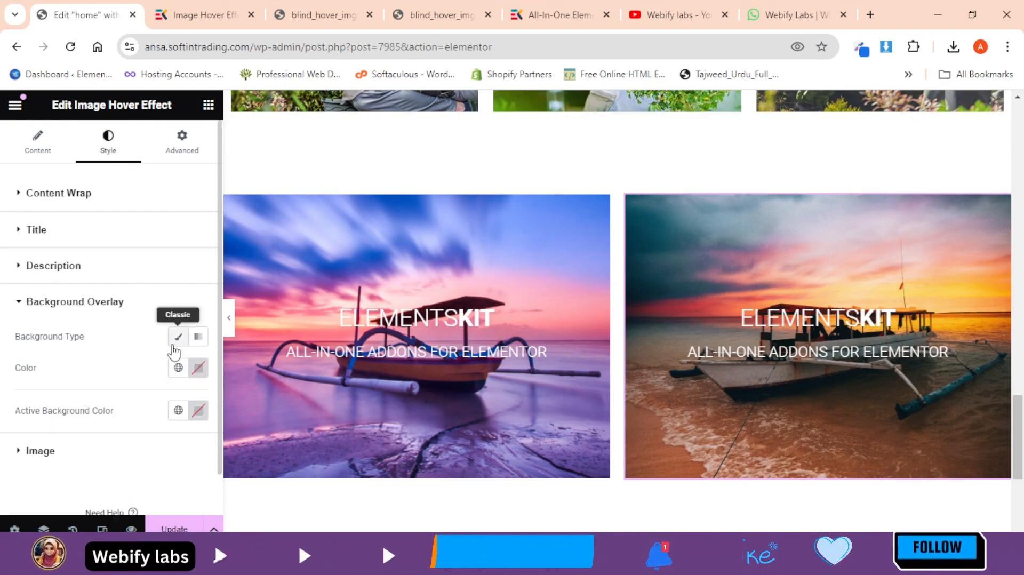
{"action": "left_click", "coordinate": [199, 369]}
{"action": "left_click_drag", "start_coordinate": [95, 301], "coordinate": [96, 302]}
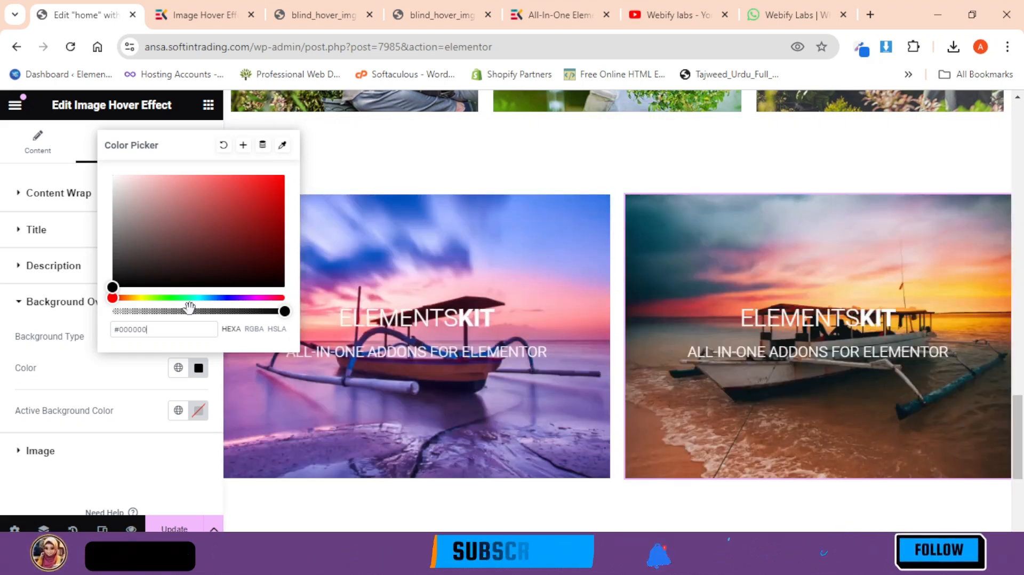
{"action": "left_click", "coordinate": [189, 311]}
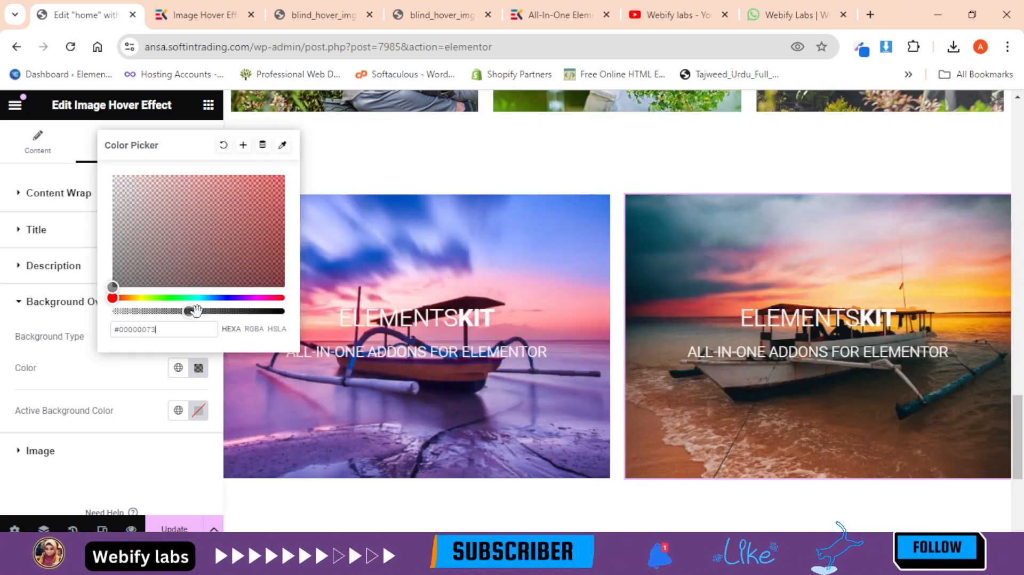
{"action": "mouse_move", "coordinate": [196, 313]}
{"action": "left_mouse_down"}
{"action": "mouse_move", "coordinate": [279, 311]}
{"action": "mouse_move", "coordinate": [181, 310]}
{"action": "left_mouse_up"}
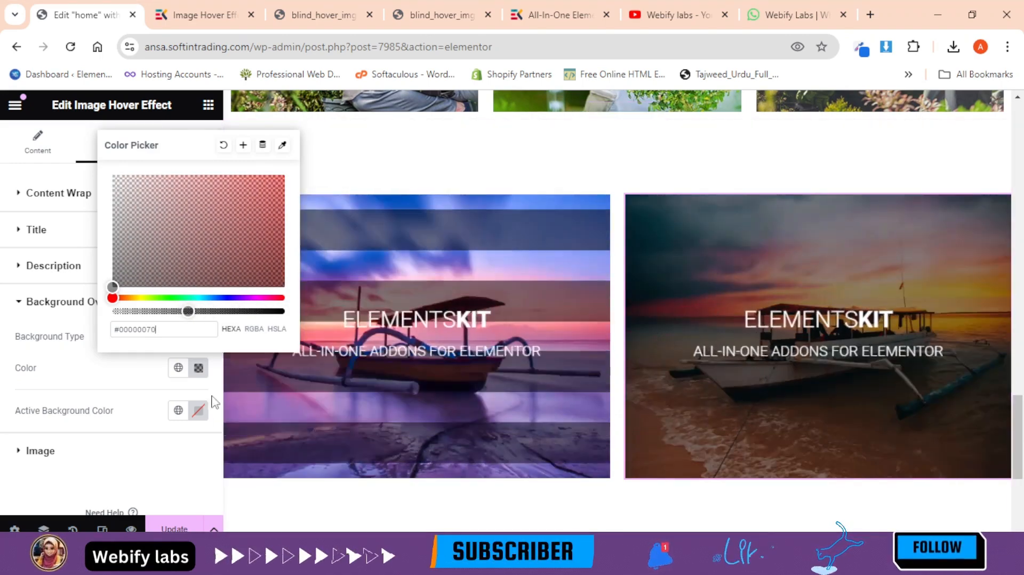
{"action": "left_click", "coordinate": [114, 386]}
Try the Grayscale background effect on the sunset boat image with the Color To Grayscale style
{"action": "left_click", "coordinate": [44, 147]}
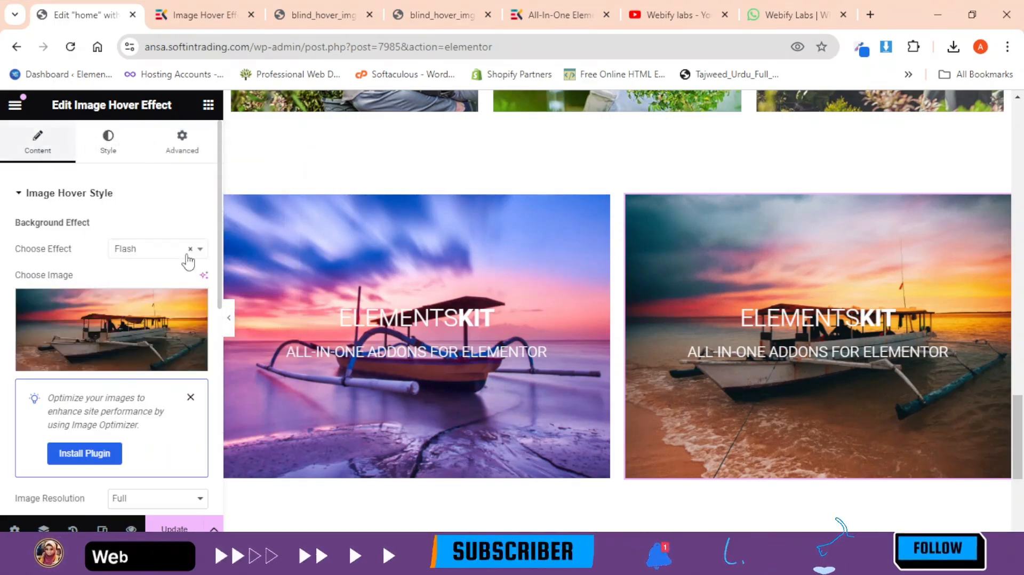
{"action": "left_click", "coordinate": [166, 255]}
{"action": "scroll", "coordinate": [158, 373], "scroll_direction": "down", "scroll_amount": 2}
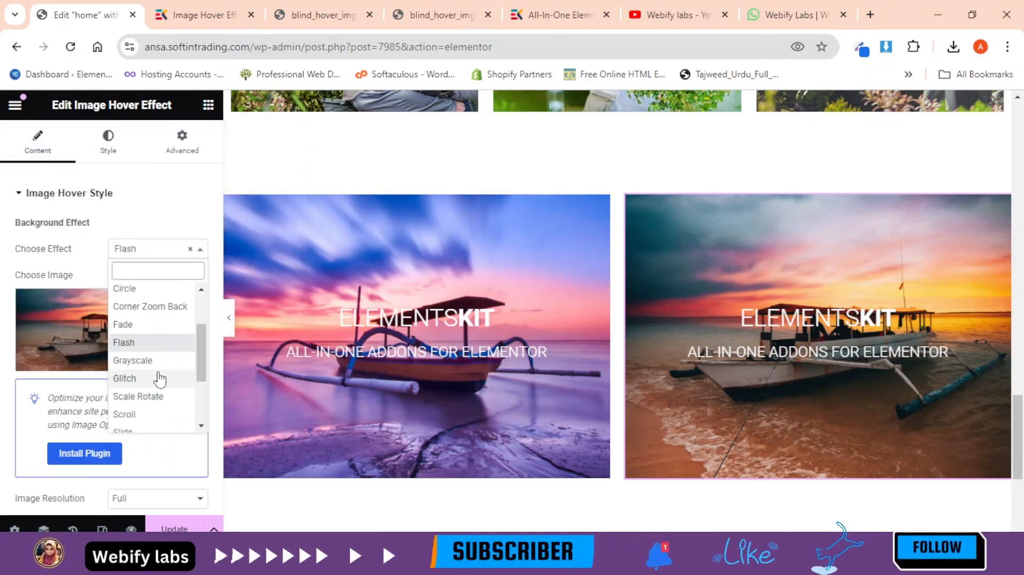
{"action": "left_click", "coordinate": [133, 360]}
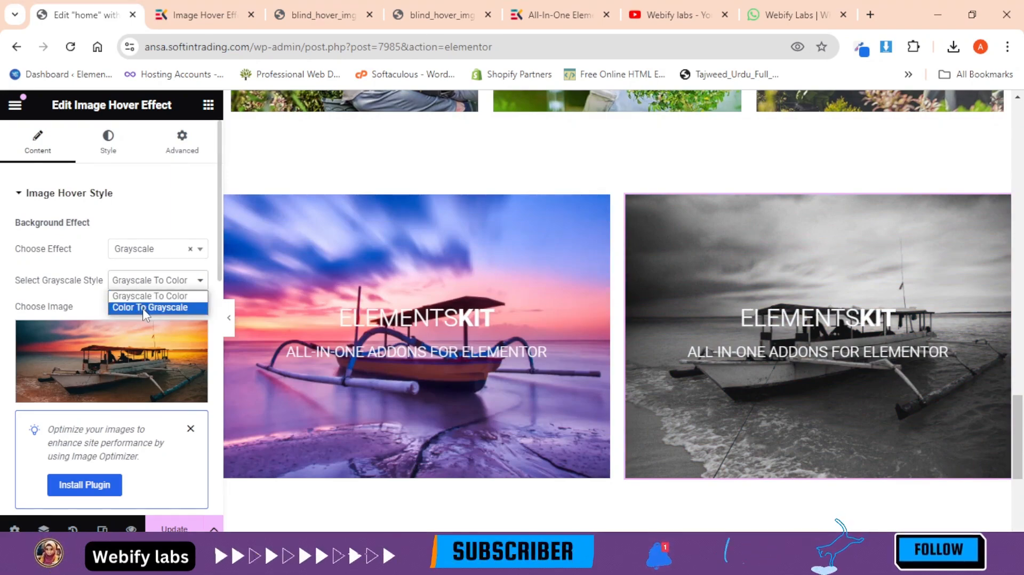
{"action": "left_click", "coordinate": [145, 308]}
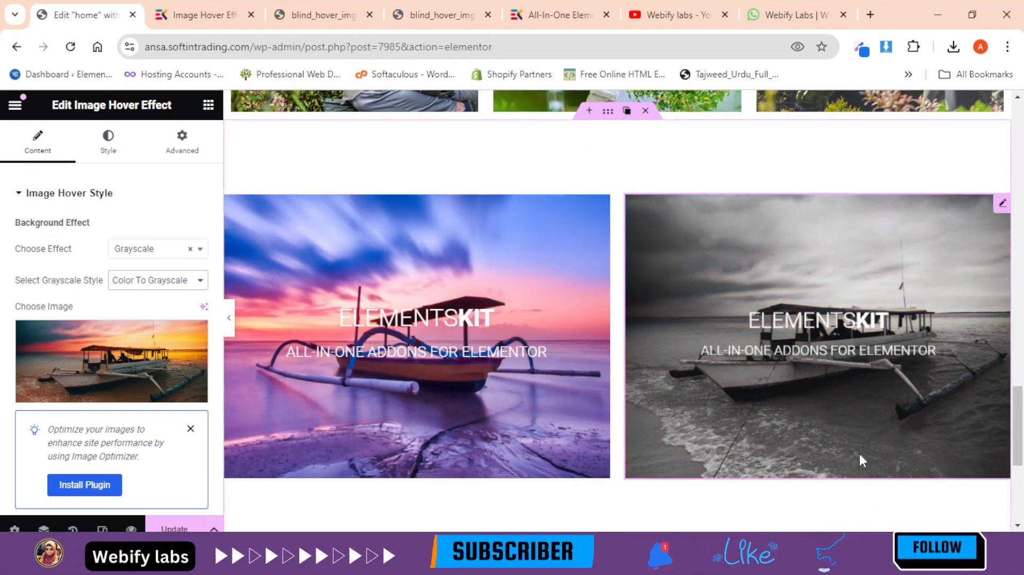
Look through the ElementsKit image hover demo page, then return to the page editor and try the Glitch background effect on the sunset boat image
{"action": "left_click", "coordinate": [151, 255]}
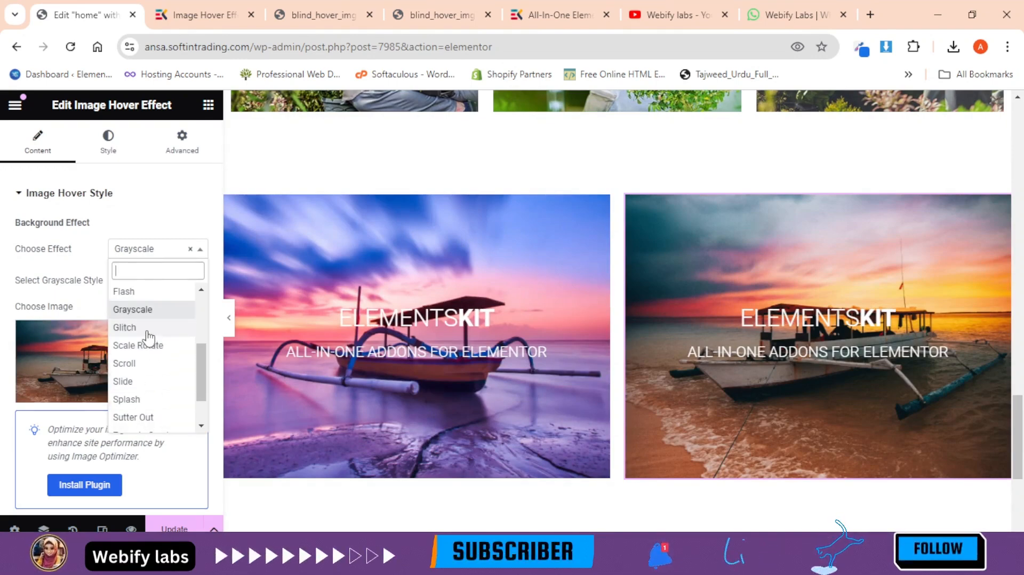
{"action": "left_click", "coordinate": [212, 8]}
{"action": "scroll", "coordinate": [682, 346], "scroll_direction": "down", "scroll_amount": 10}
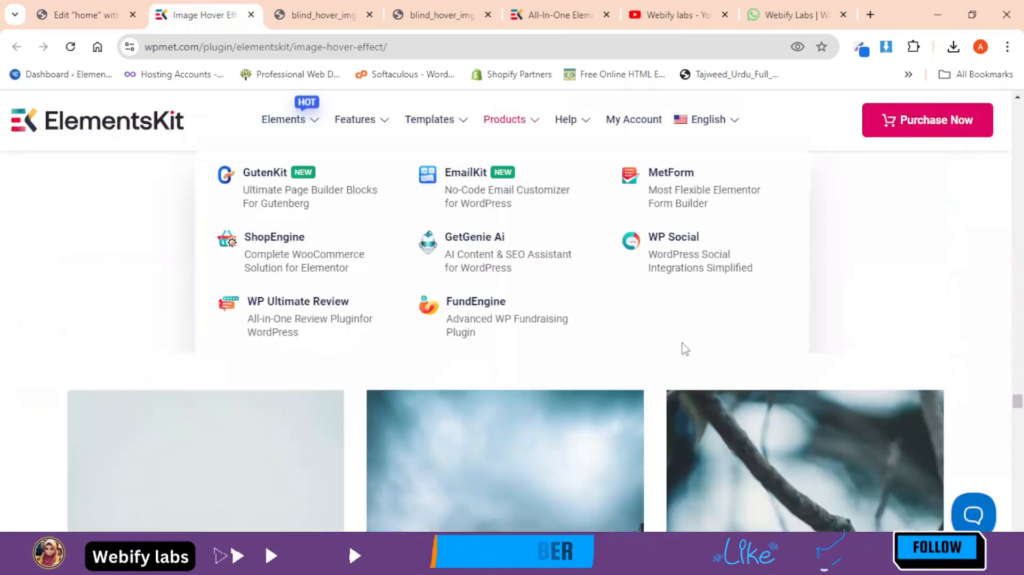
{"action": "scroll", "coordinate": [695, 398], "scroll_direction": "down", "scroll_amount": 20}
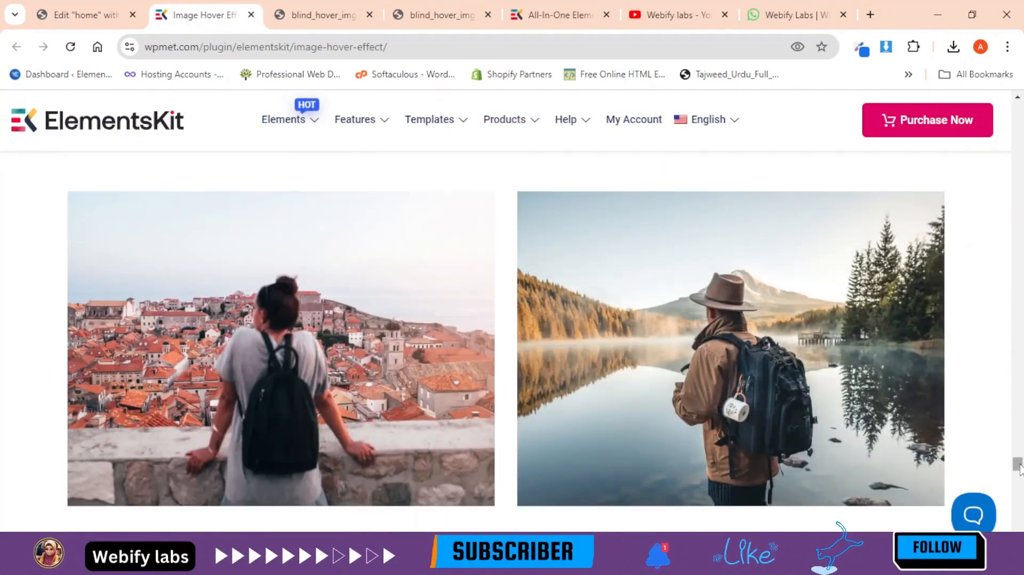
{"action": "left_click_drag", "start_coordinate": [1019, 468], "coordinate": [1020, 508]}
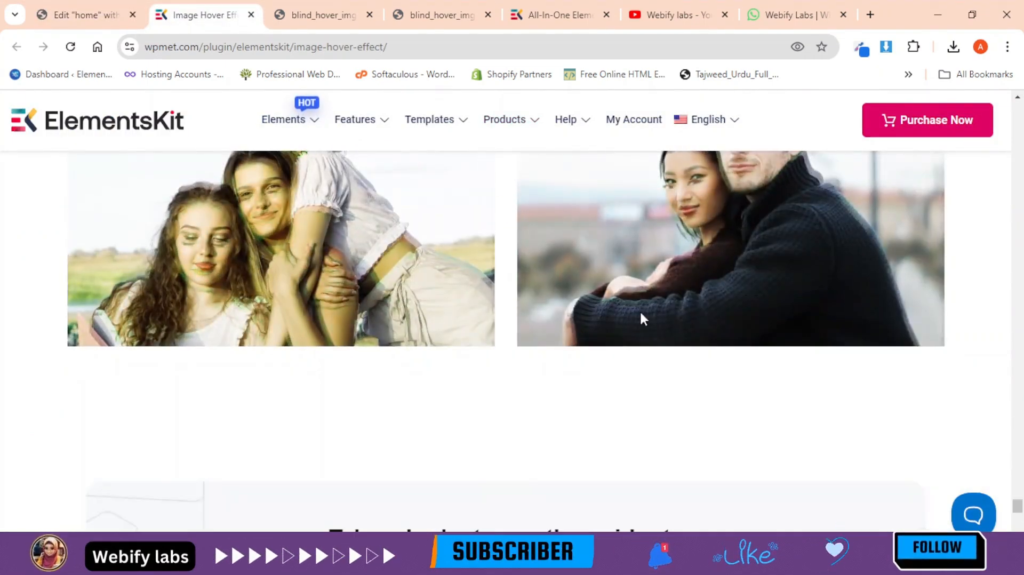
{"action": "left_click", "coordinate": [86, 14]}
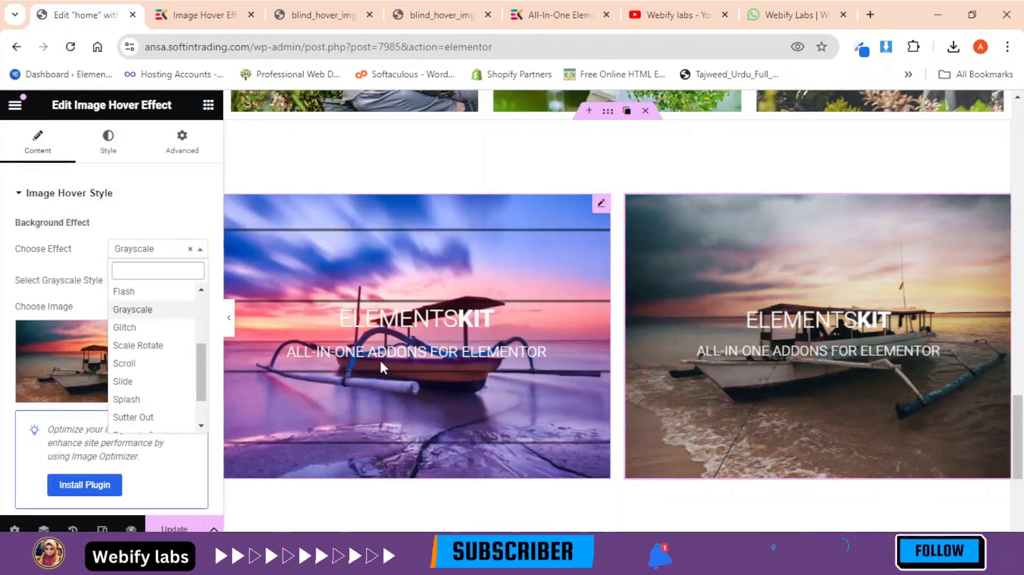
{"action": "left_click", "coordinate": [127, 328]}
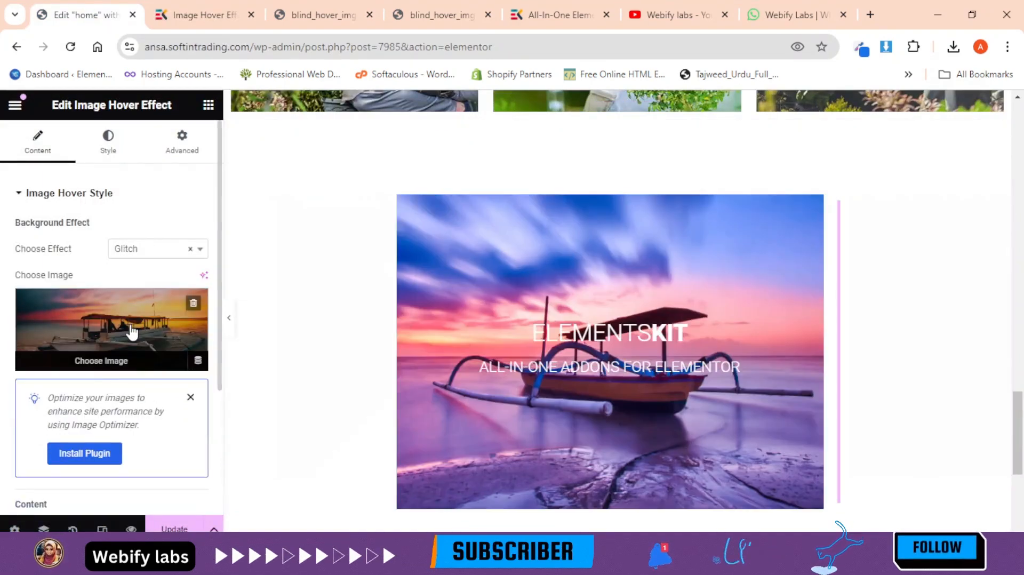
Glance at the ElementsKit demo page again and try the Scale Rotate and Scroll background effects on the sunset boat image
{"action": "left_click", "coordinate": [130, 251]}
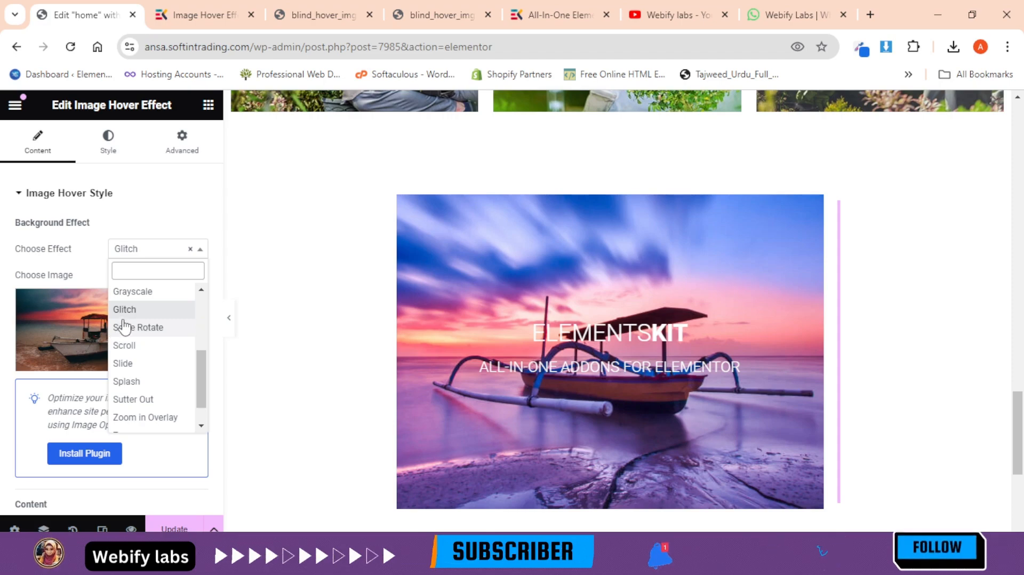
{"action": "left_click", "coordinate": [187, 7]}
{"action": "left_click", "coordinate": [94, 7]}
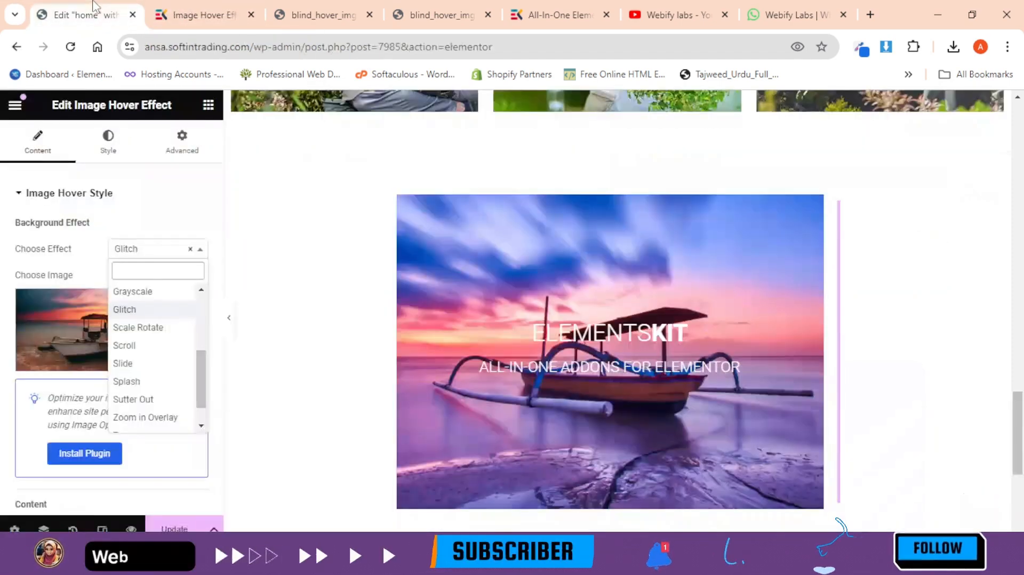
{"action": "left_click", "coordinate": [138, 328]}
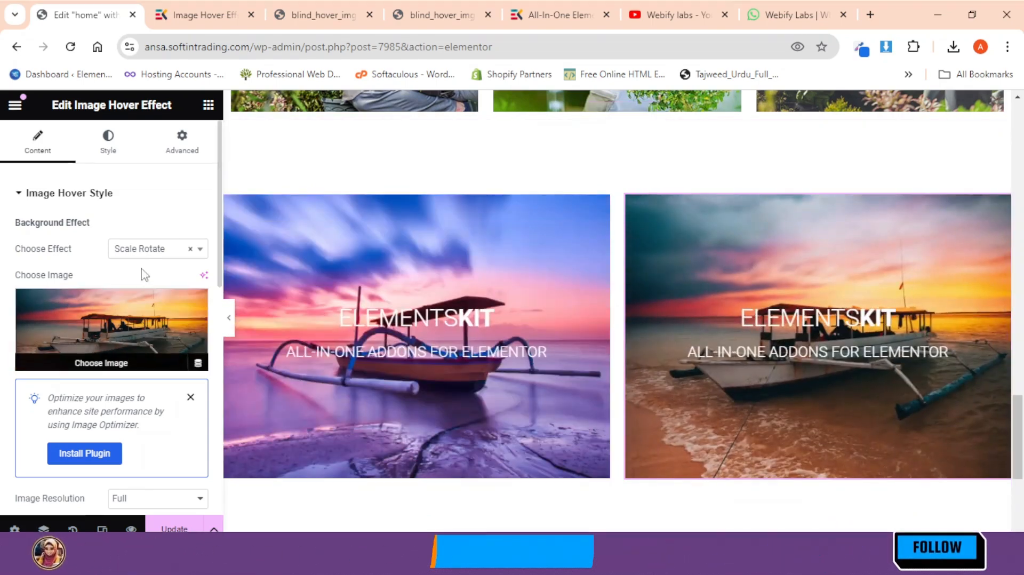
{"action": "left_click", "coordinate": [138, 249]}
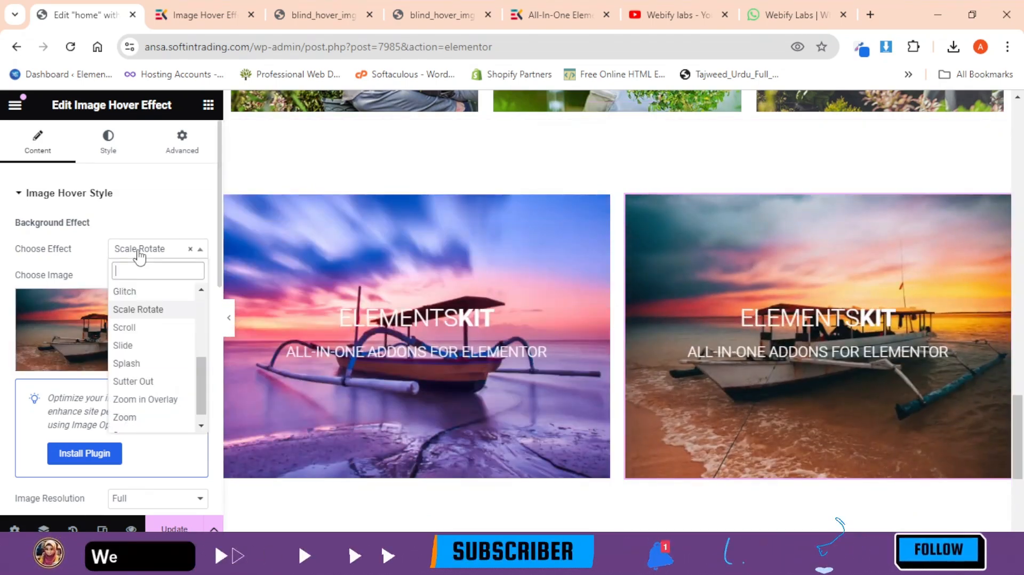
{"action": "left_click", "coordinate": [136, 331]}
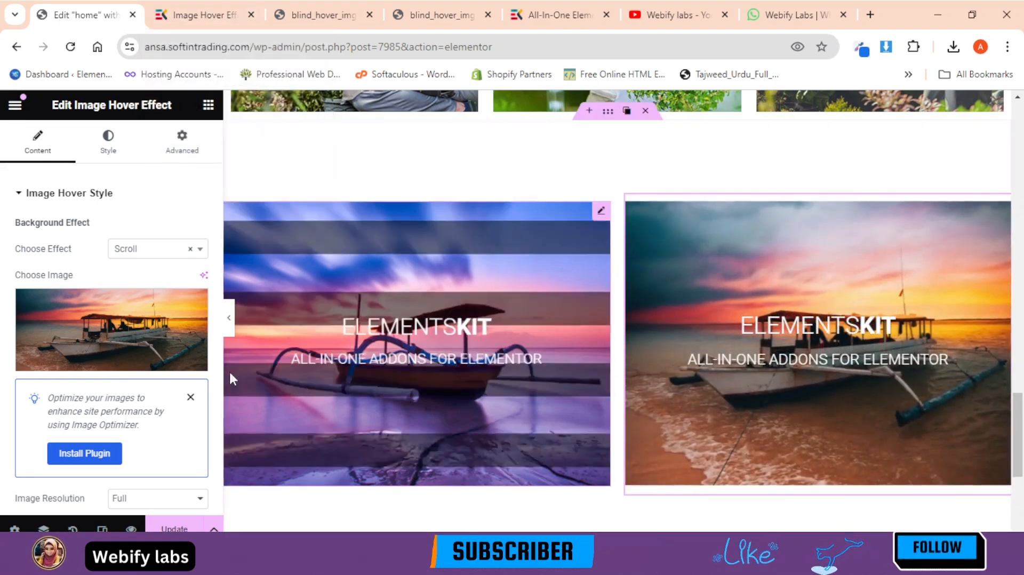
Try the Slide background effect on the sunset boat image, followed by Splash with the Double style
{"action": "left_click", "coordinate": [138, 249]}
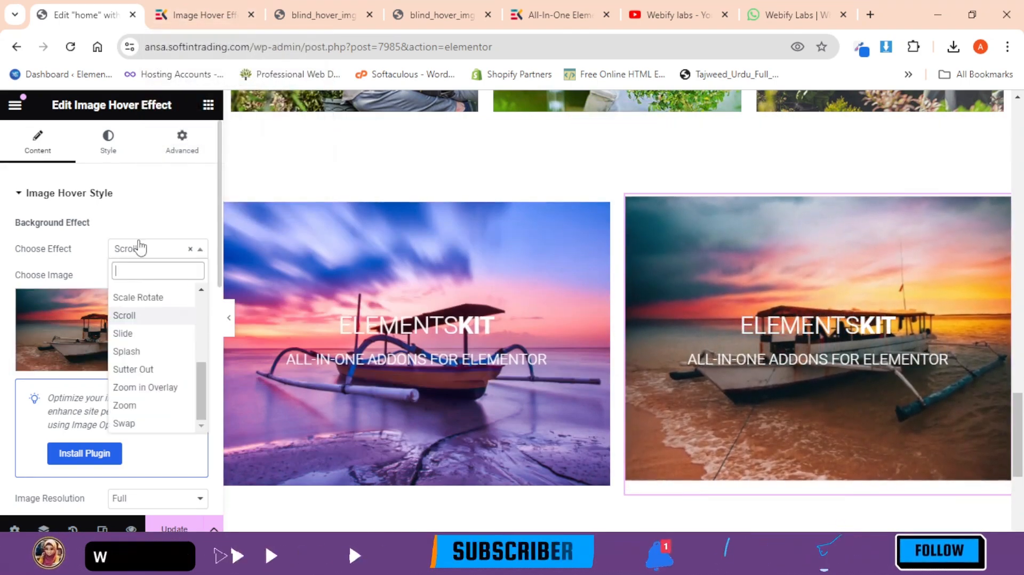
{"action": "left_click", "coordinate": [145, 335]}
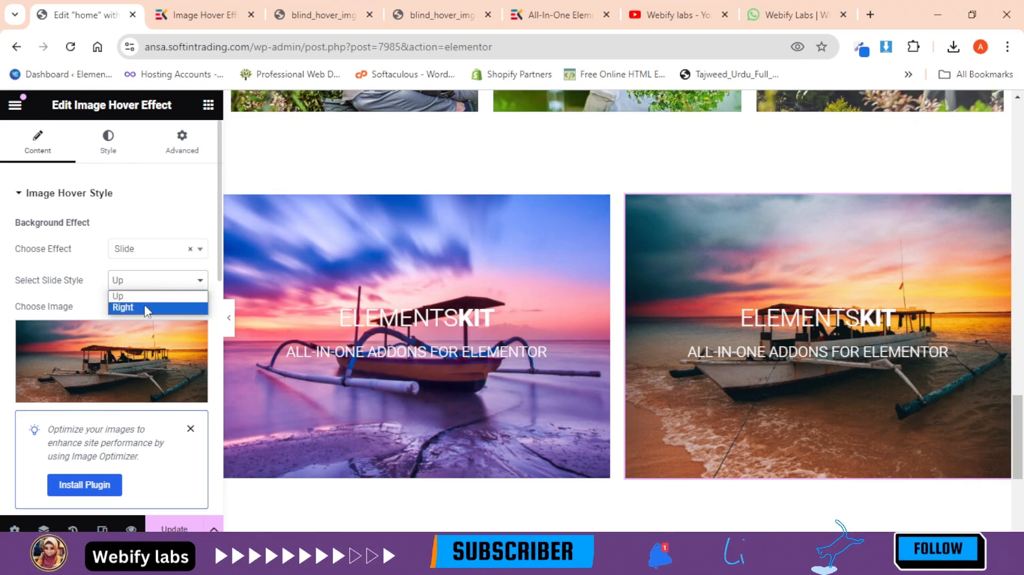
{"action": "left_click", "coordinate": [137, 254]}
{"action": "left_click", "coordinate": [127, 351]}
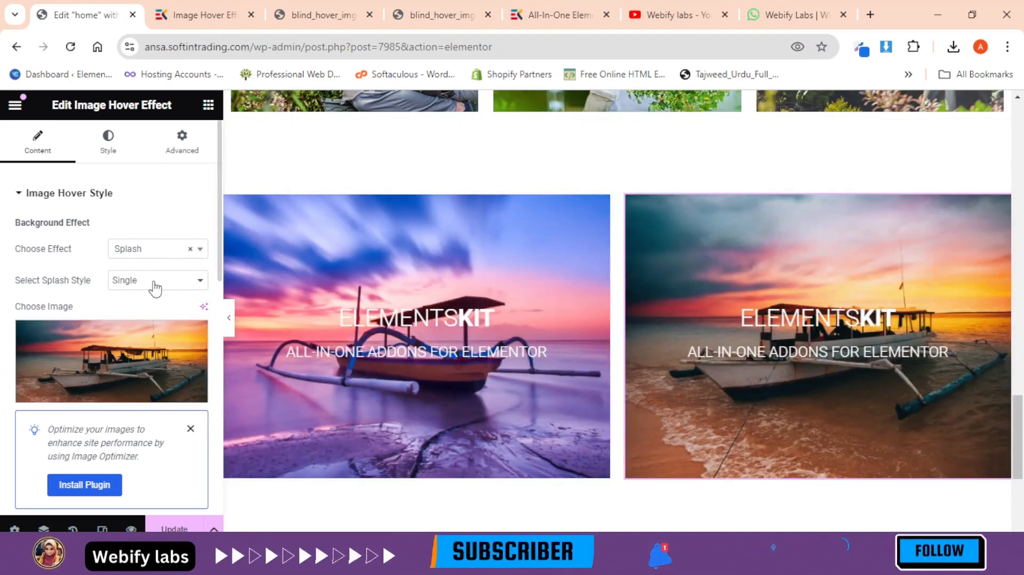
{"action": "left_click", "coordinate": [155, 289]}
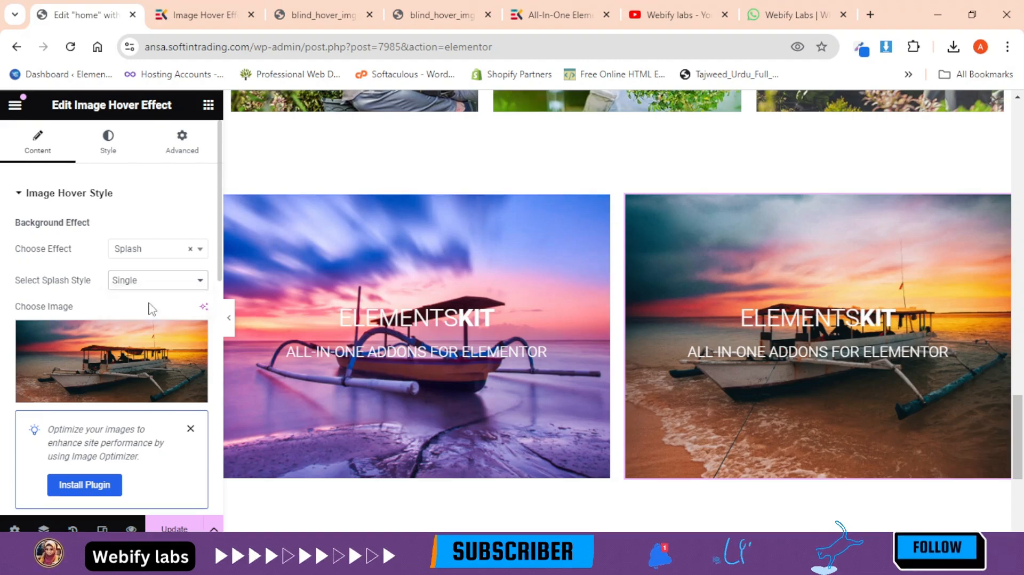
{"action": "left_click", "coordinate": [152, 308]}
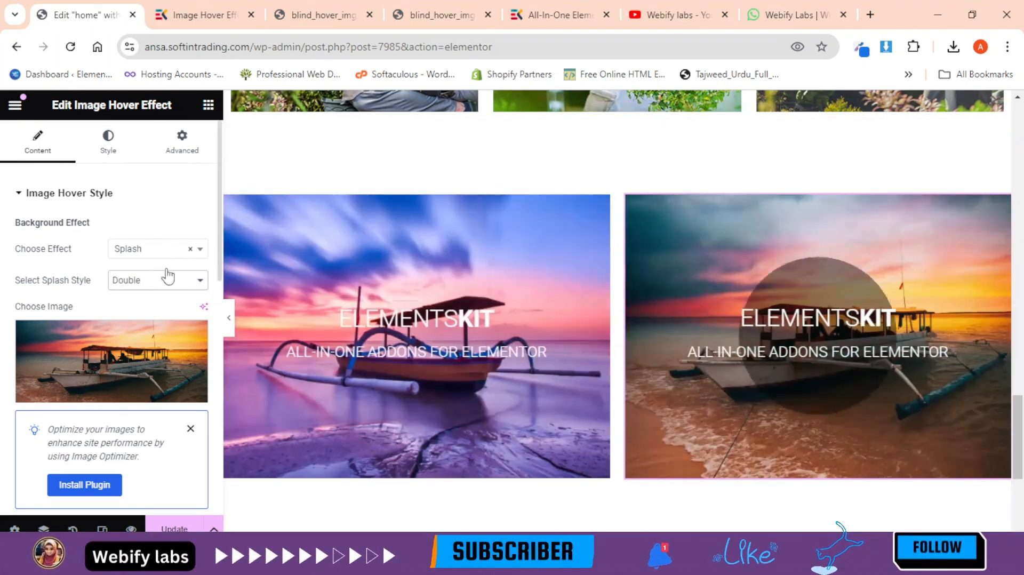
Try the Sutter Out background effect on the sunset boat image with the Diagonal Right and Vertical styles
{"action": "left_click", "coordinate": [155, 251]}
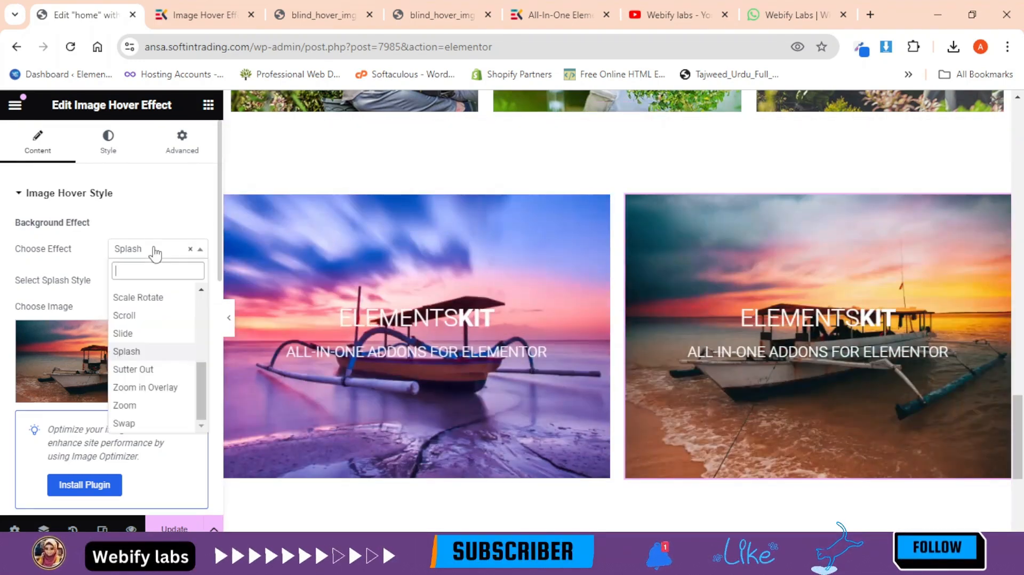
{"action": "left_click", "coordinate": [134, 369]}
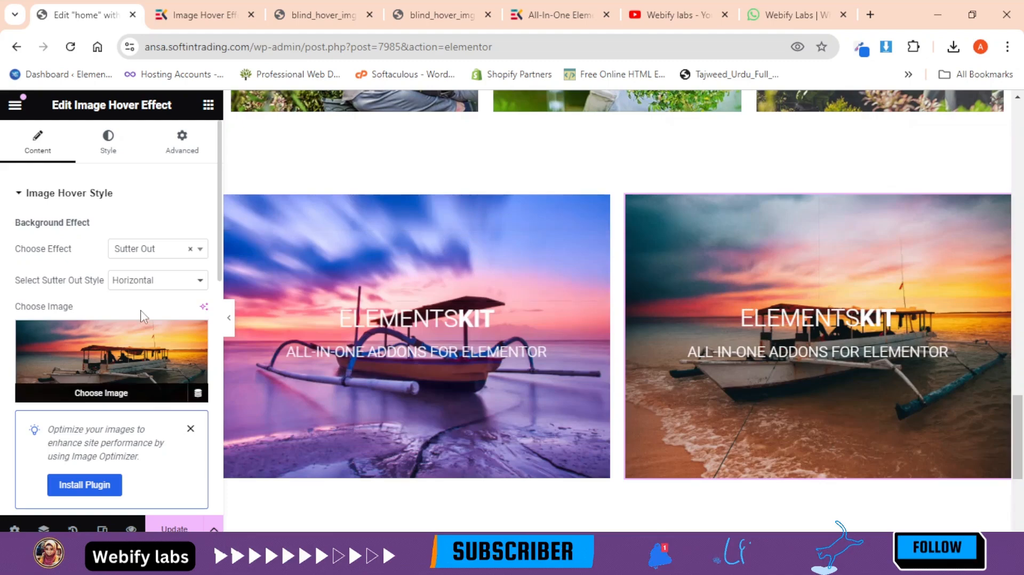
{"action": "left_click", "coordinate": [145, 281]}
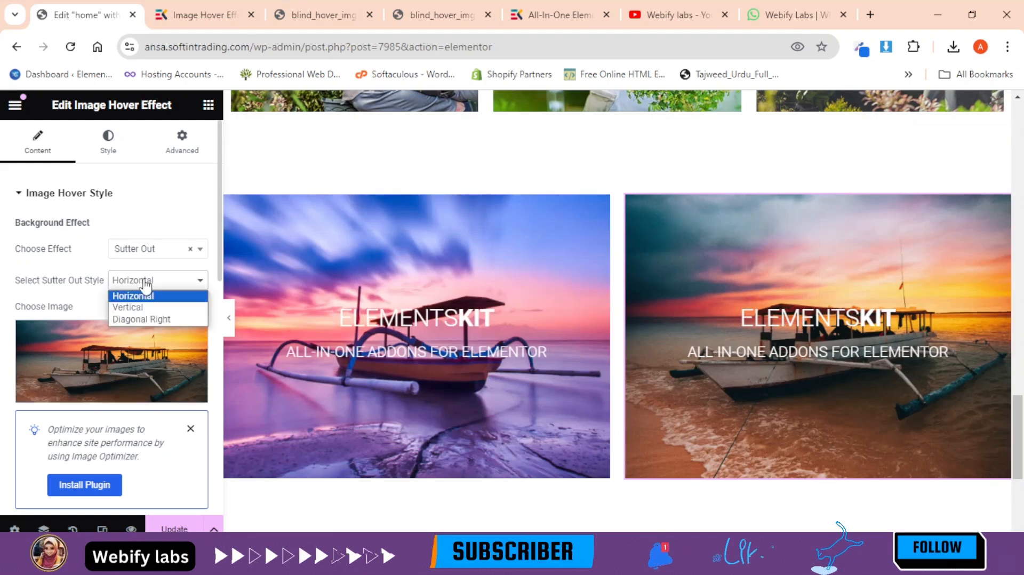
{"action": "left_click", "coordinate": [147, 319]}
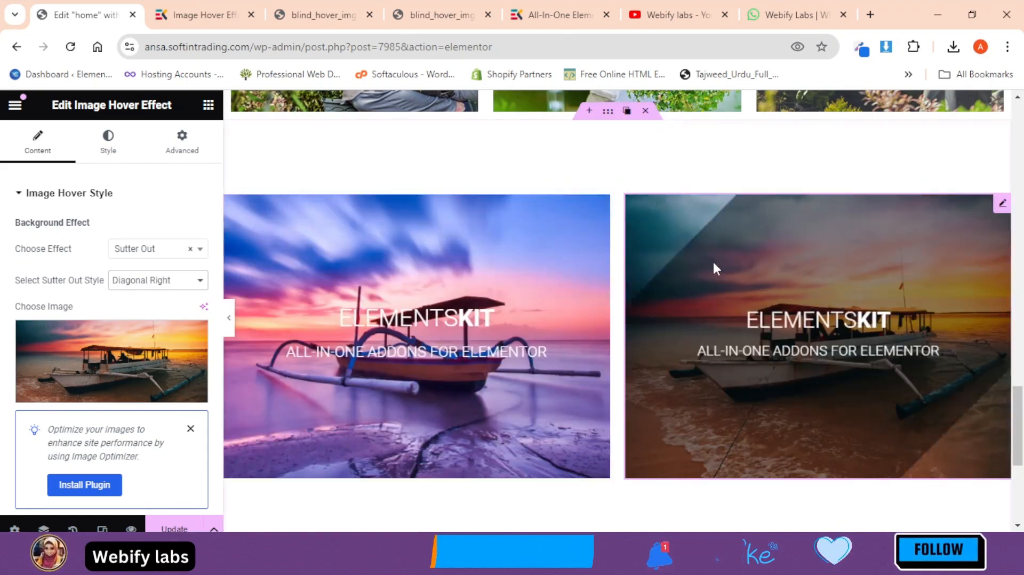
{"action": "left_click", "coordinate": [128, 282]}
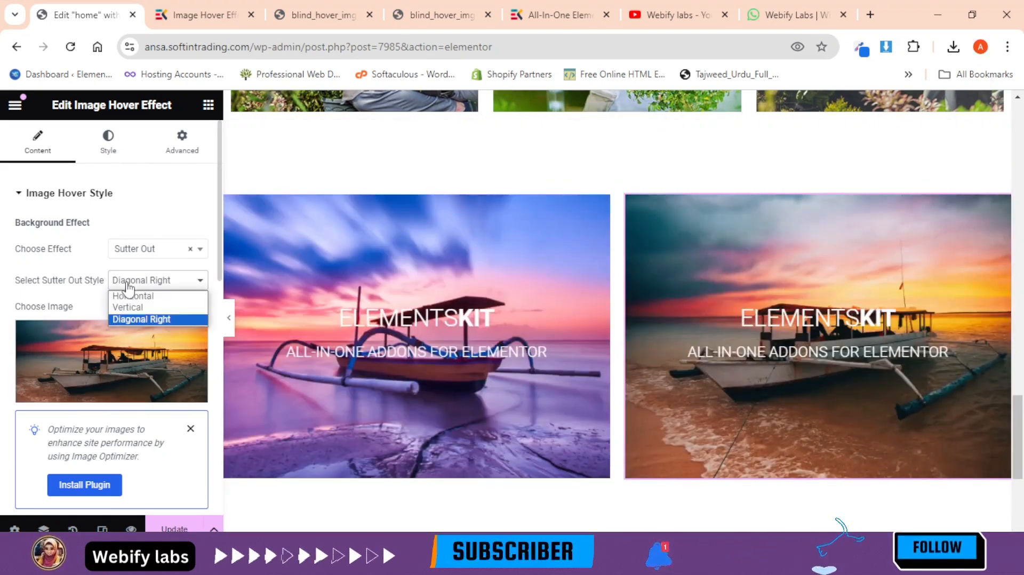
{"action": "left_click", "coordinate": [137, 307]}
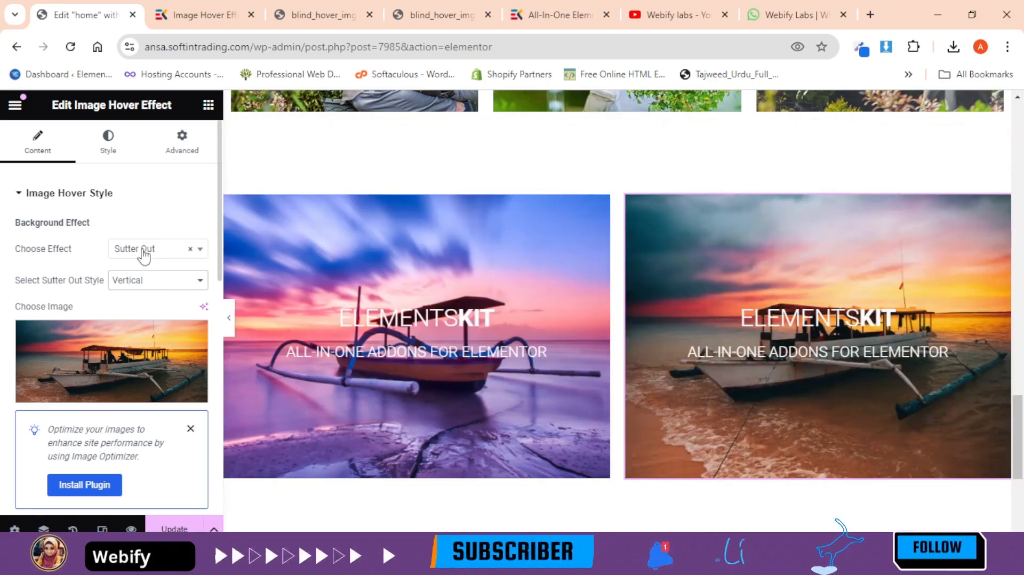
Try the Zoom in Overlay background effect on the sunset boat image, followed by the Zoom effect with the Zoom In style
{"action": "left_click", "coordinate": [143, 256]}
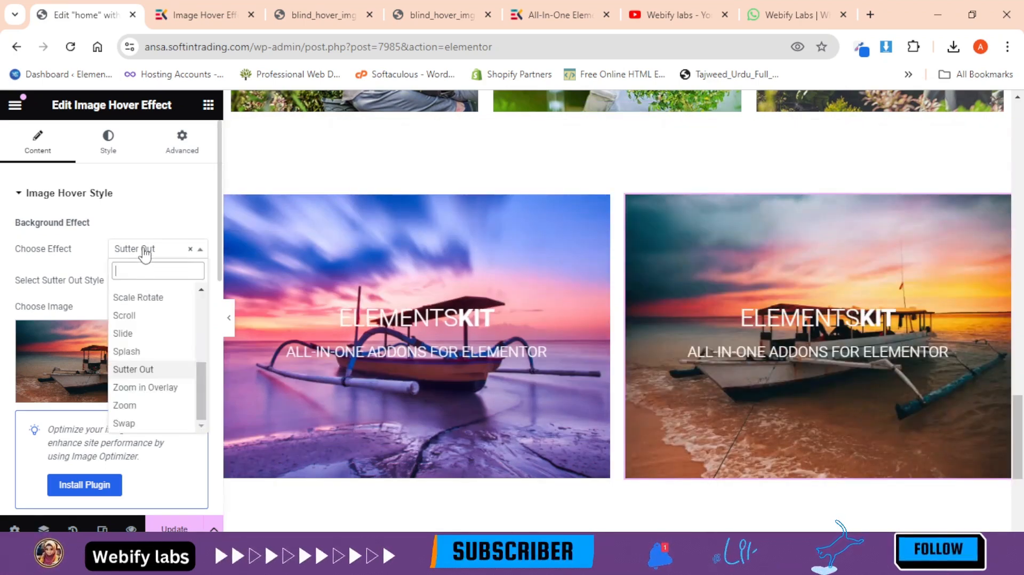
{"action": "left_click", "coordinate": [164, 387]}
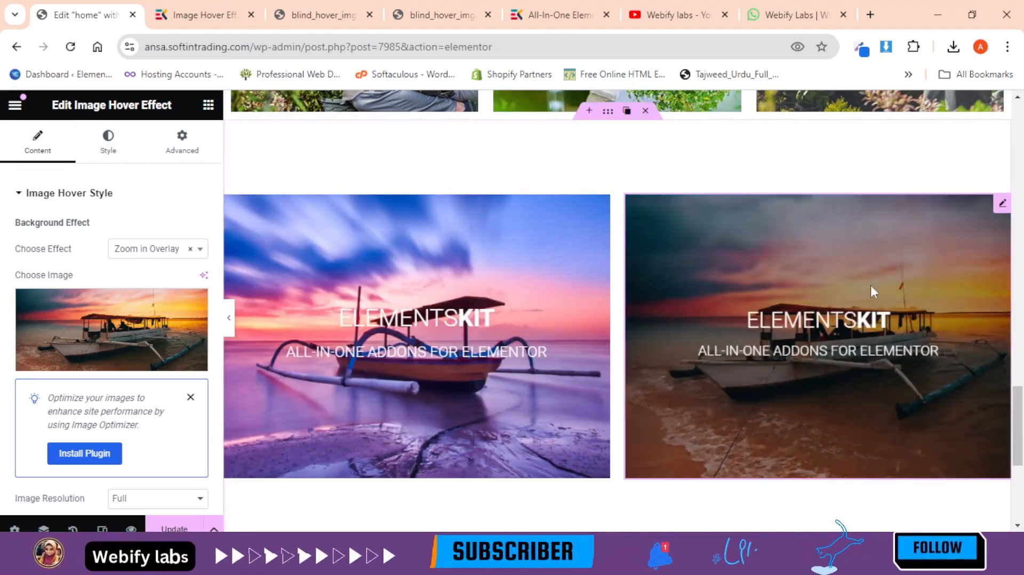
{"action": "left_click", "coordinate": [165, 249]}
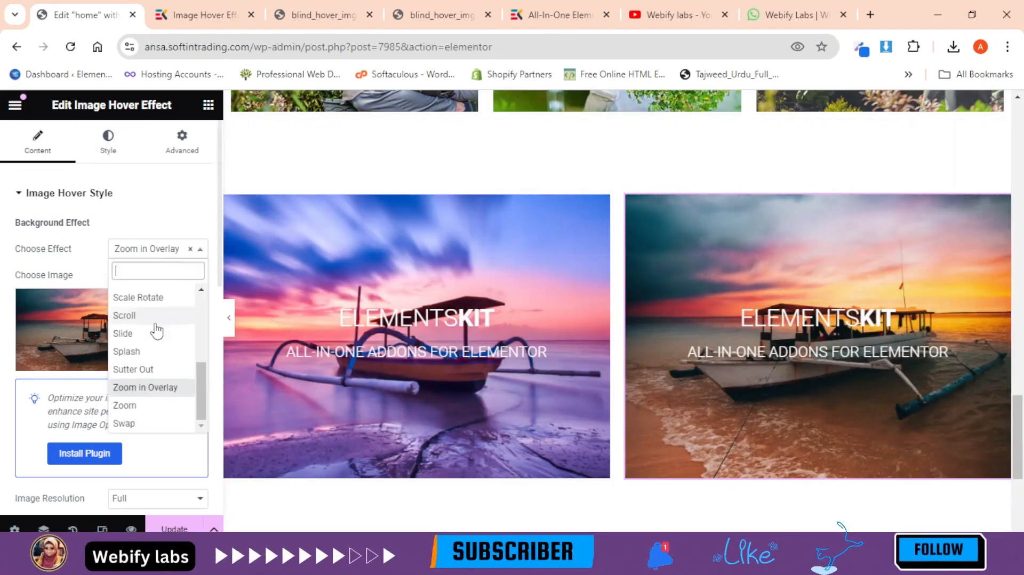
{"action": "left_click", "coordinate": [143, 406]}
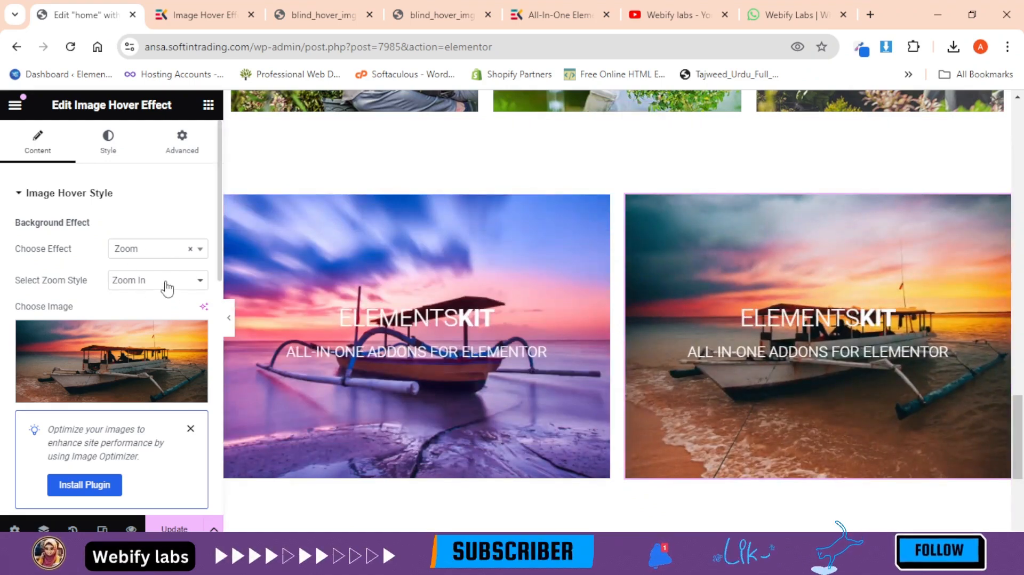
Try the Zoom Out and Zoom In Blur styles of the Zoom effect on the sunset boat image
{"action": "left_click", "coordinate": [163, 281]}
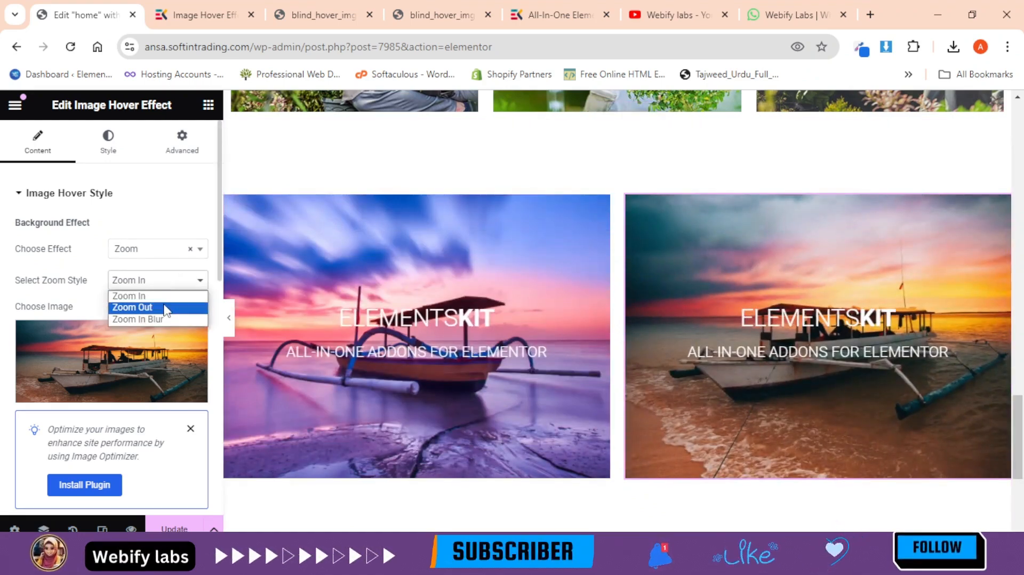
{"action": "left_click", "coordinate": [166, 308]}
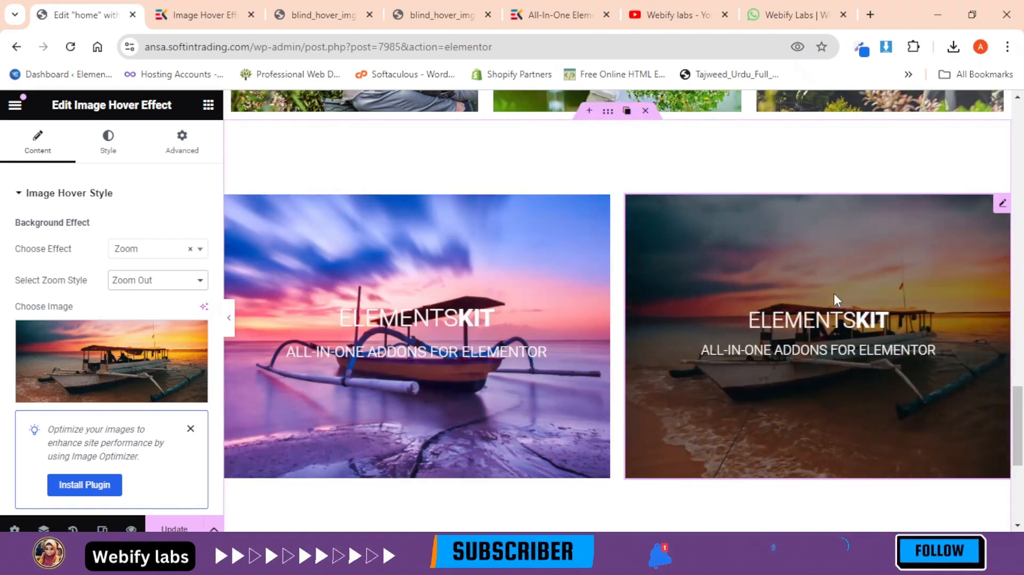
{"action": "left_click", "coordinate": [175, 283]}
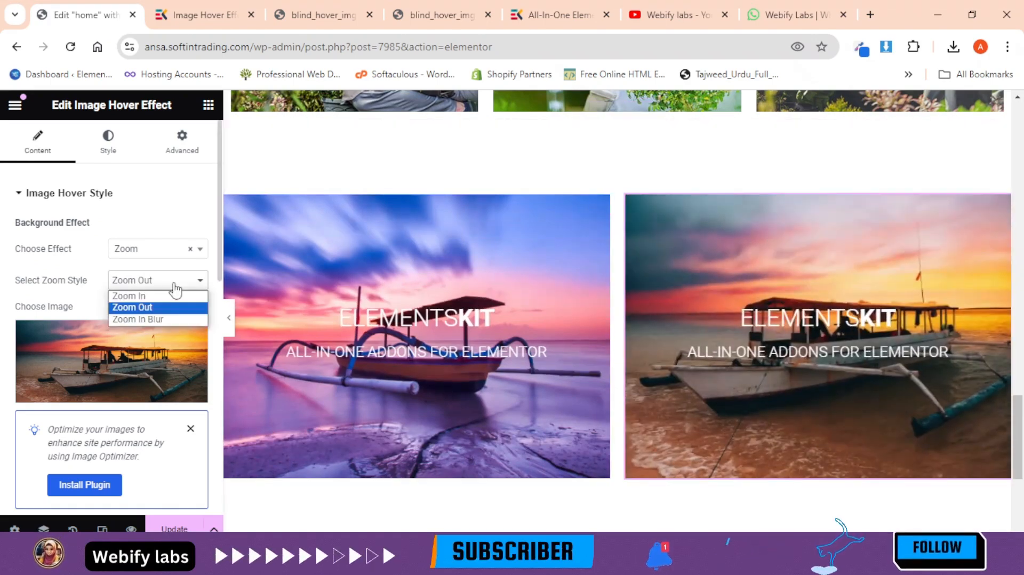
{"action": "left_click", "coordinate": [166, 319]}
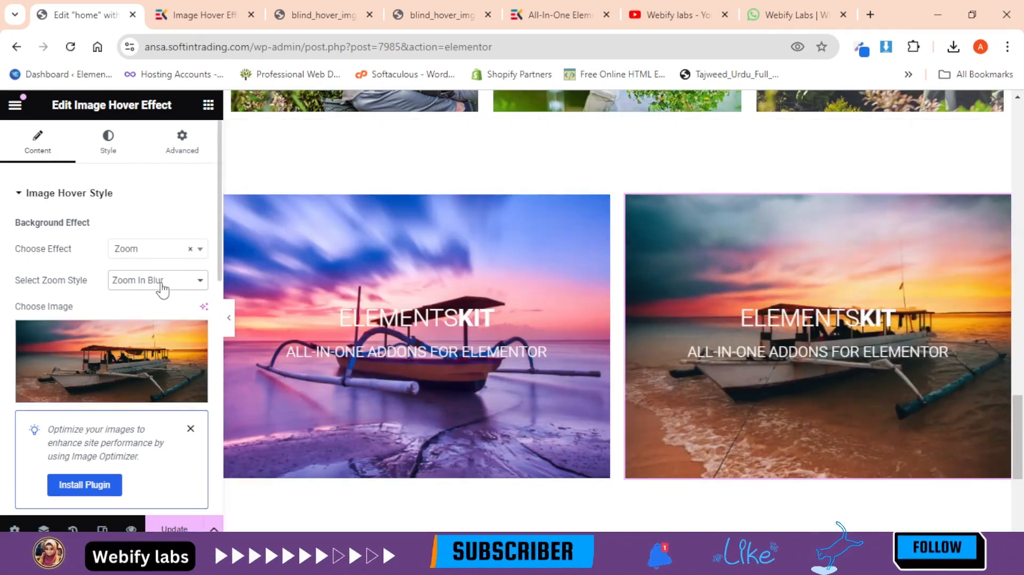
Try the Swap background effect on the sunset boat image, using the purple boat picture from the media library as the second image
{"action": "left_click", "coordinate": [155, 249]}
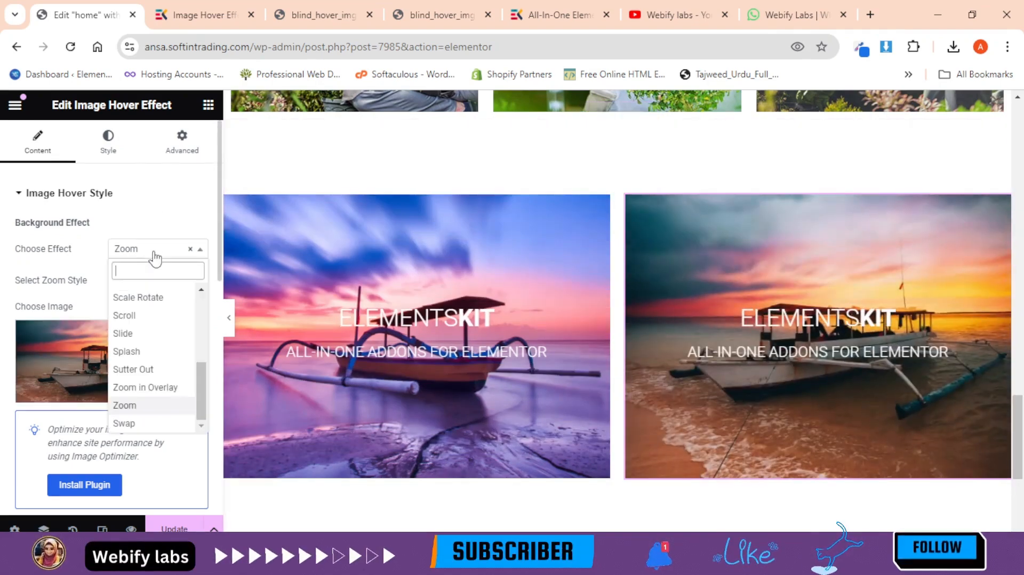
{"action": "left_click", "coordinate": [159, 423]}
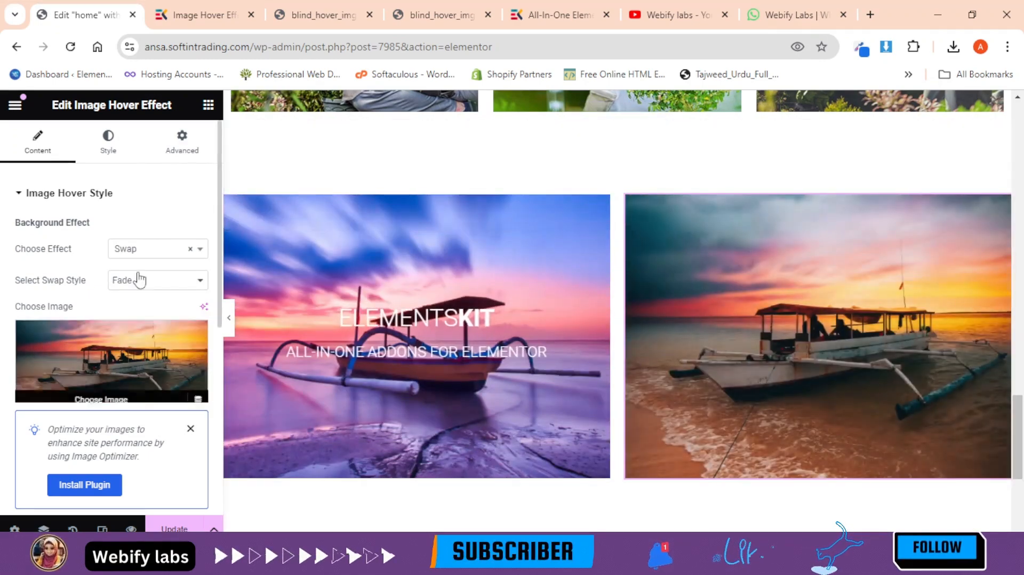
{"action": "scroll", "coordinate": [70, 334], "scroll_direction": "down", "scroll_amount": 4}
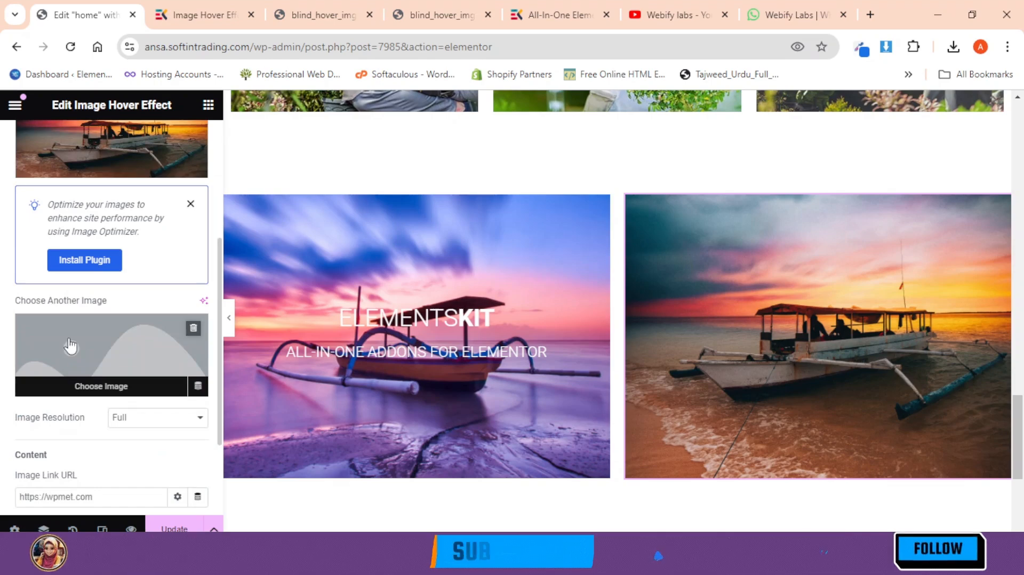
{"action": "left_click", "coordinate": [107, 353]}
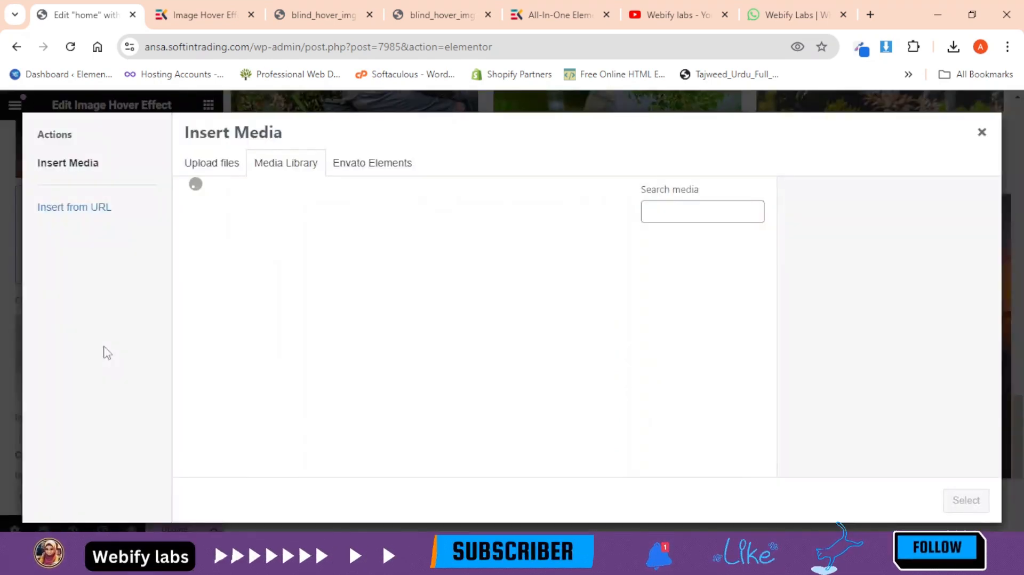
{"action": "left_click", "coordinate": [971, 508]}
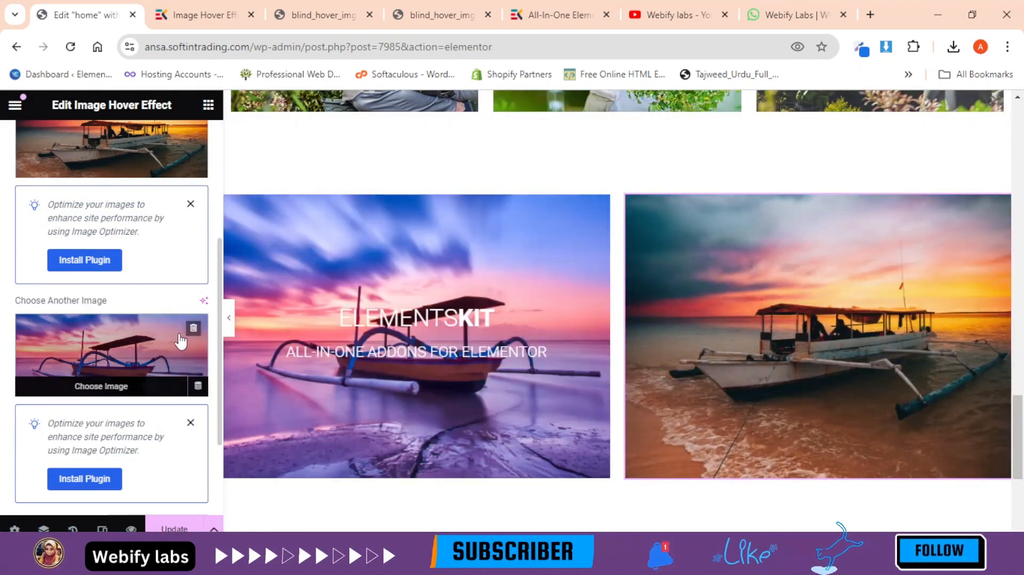
Try the Creative Fade and Left to Right swap styles on the sunset boat image
{"action": "scroll", "coordinate": [178, 330], "scroll_direction": "up", "scroll_amount": 3}
{"action": "left_click", "coordinate": [150, 206]}
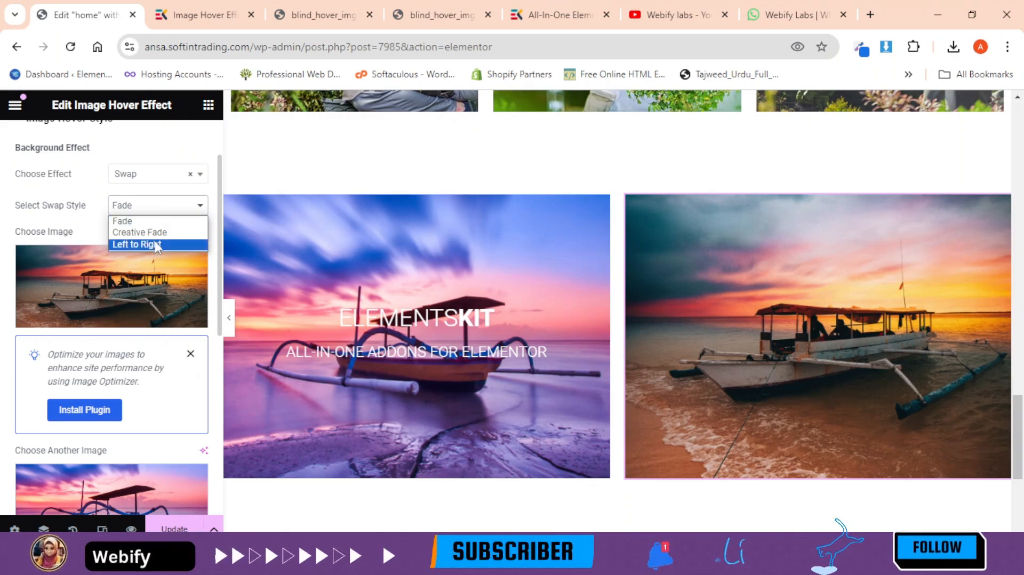
{"action": "left_click", "coordinate": [158, 232]}
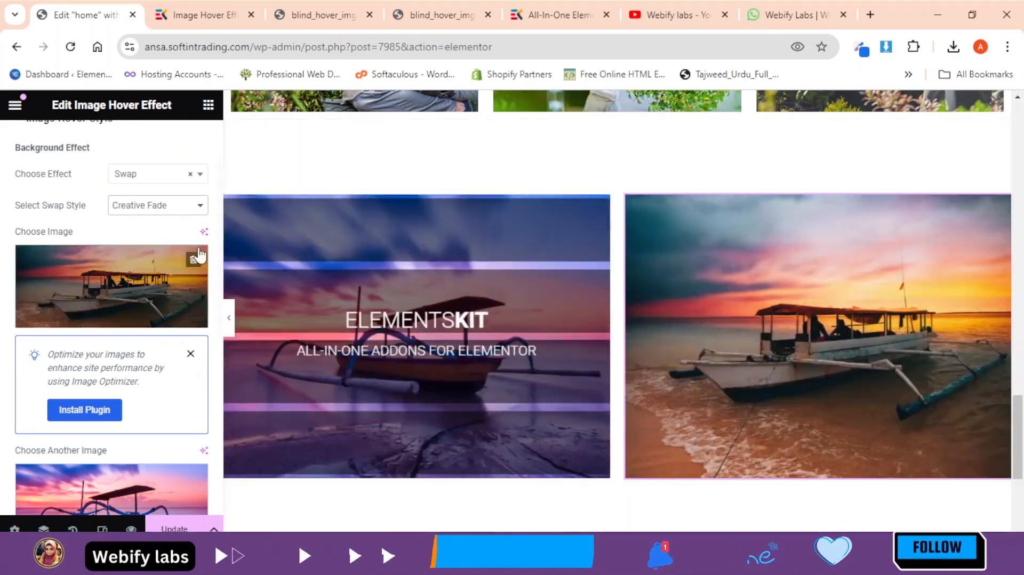
{"action": "left_click", "coordinate": [156, 214]}
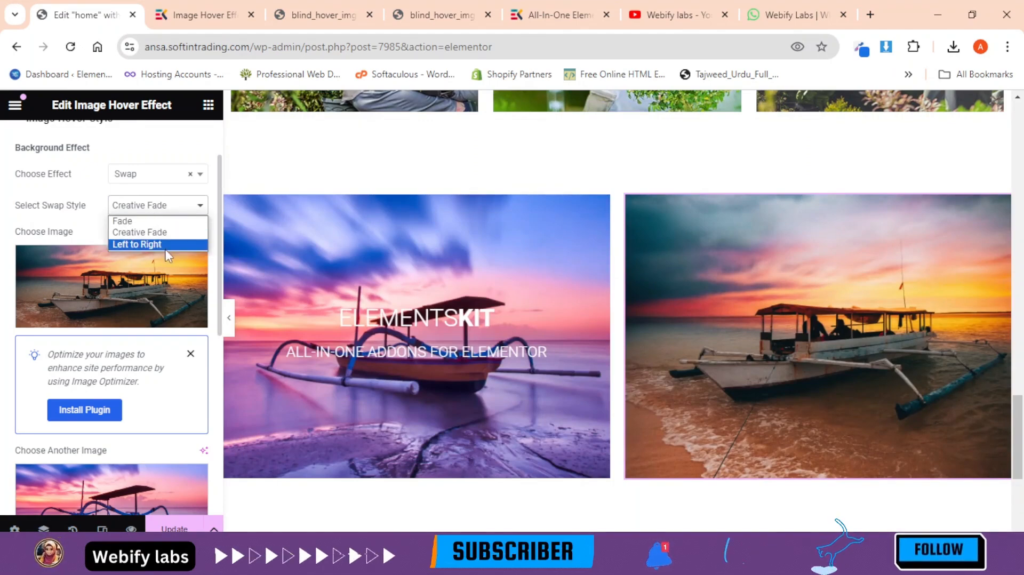
{"action": "left_click", "coordinate": [160, 245]}
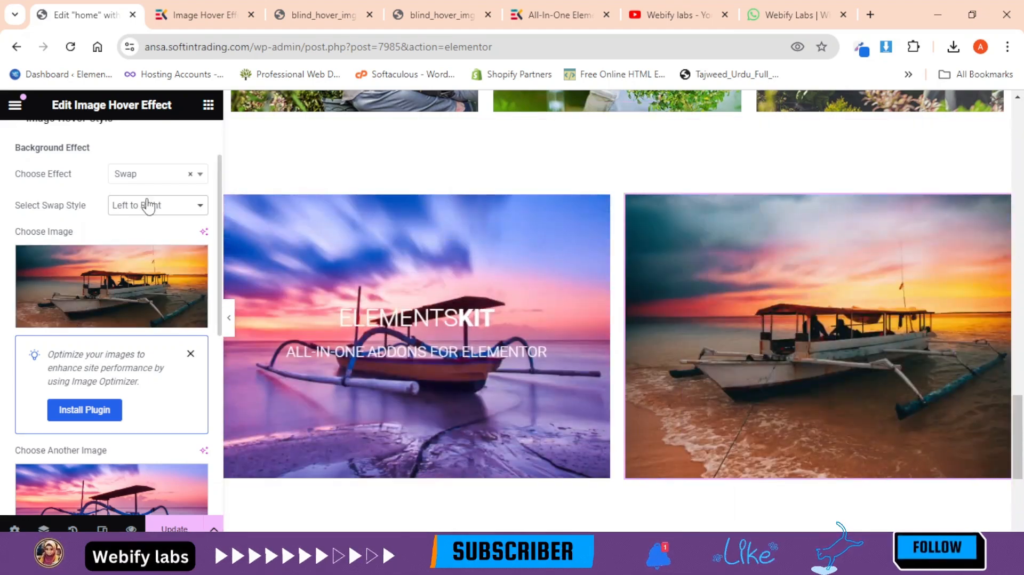
Set the sunset boat image's background effect back to Blind with the Vertical style
{"action": "left_click", "coordinate": [148, 205]}
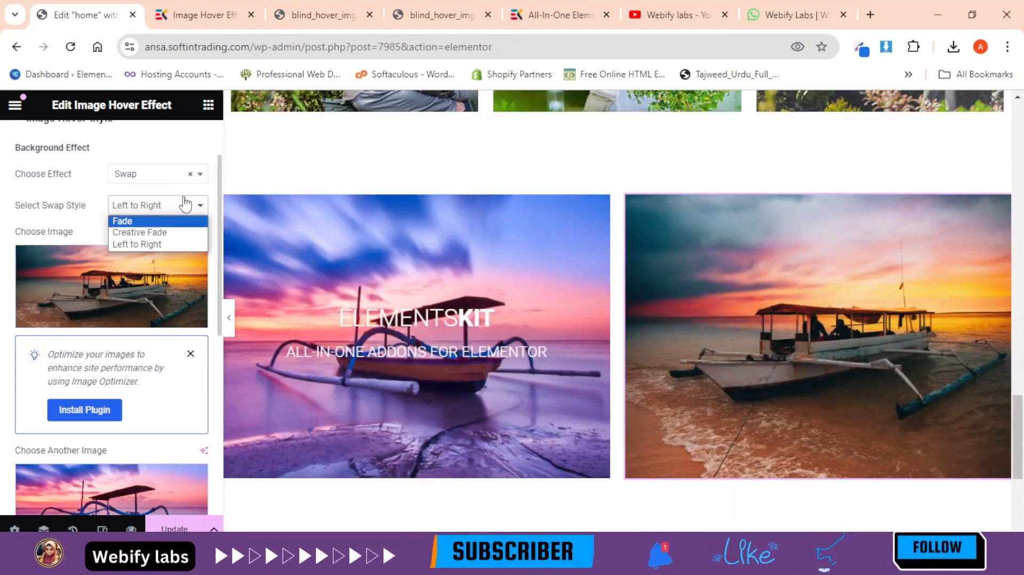
{"action": "left_click", "coordinate": [185, 181]}
{"action": "left_click", "coordinate": [153, 246]}
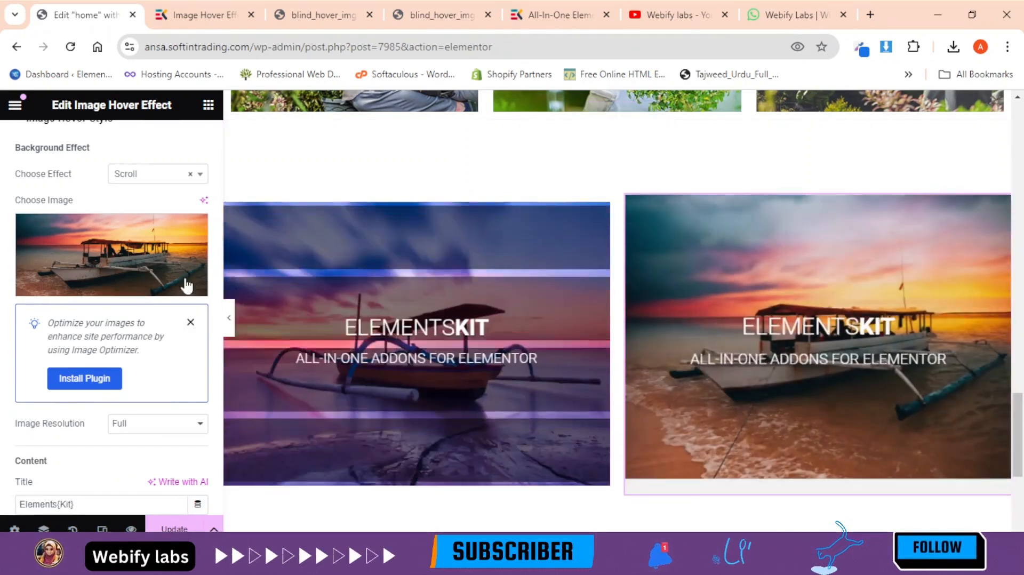
{"action": "left_click", "coordinate": [143, 175]}
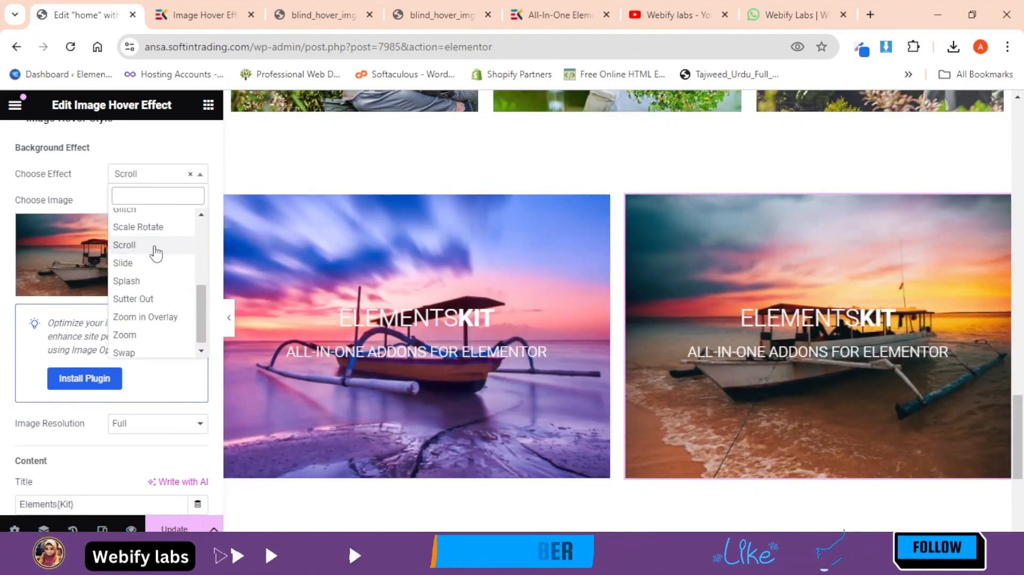
{"action": "left_click", "coordinate": [138, 216]}
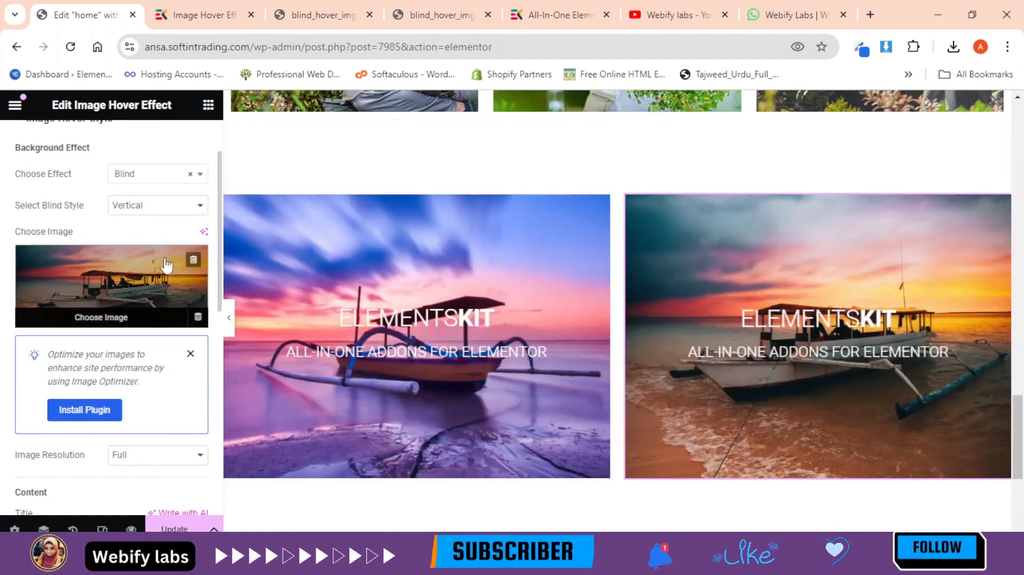
Make the sunset boat image's title show only on hover and preview it on the page
{"action": "scroll", "coordinate": [38, 290], "scroll_direction": "down", "scroll_amount": 4}
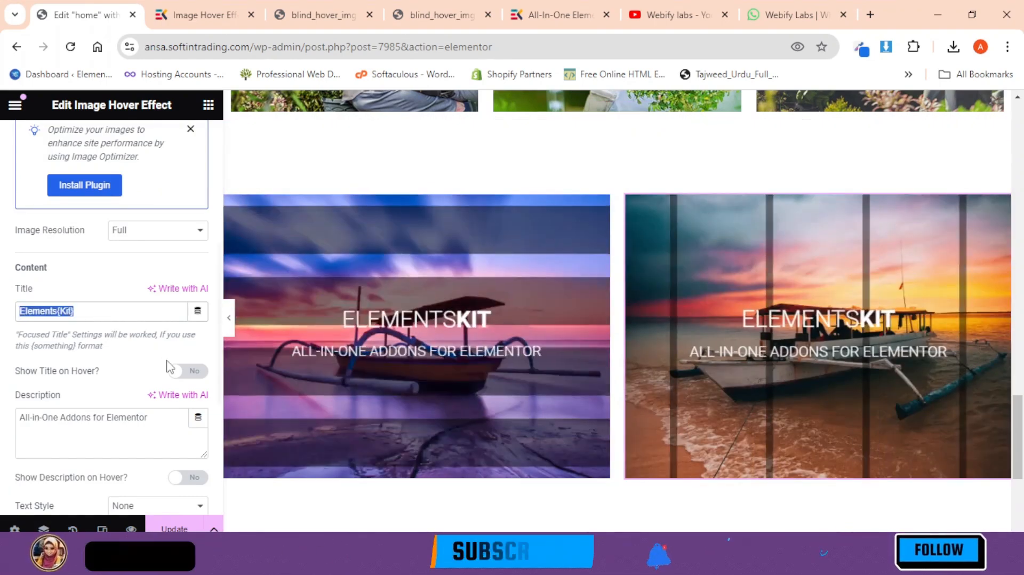
{"action": "scroll", "coordinate": [102, 355], "scroll_direction": "down", "scroll_amount": 1}
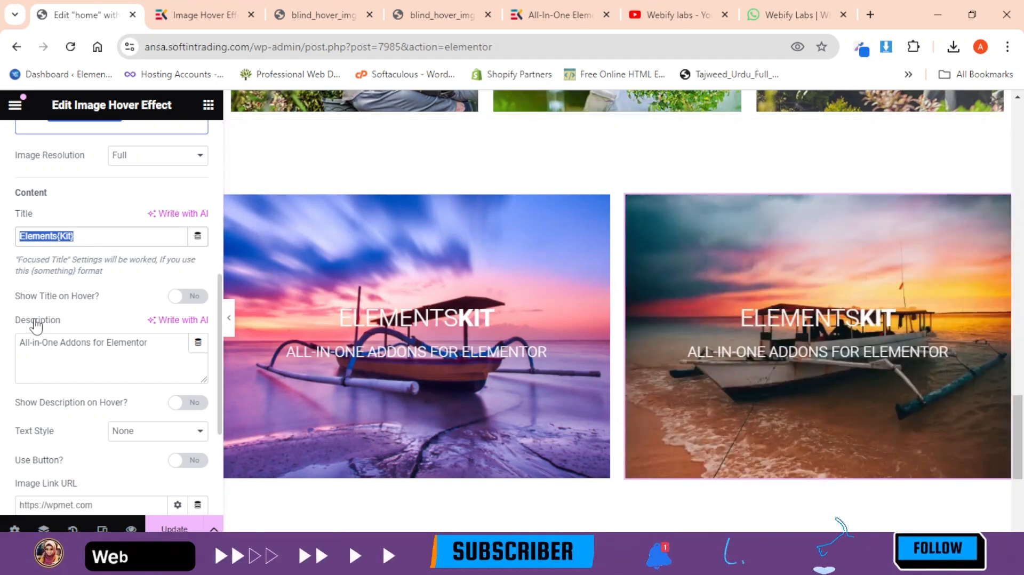
{"action": "left_click", "coordinate": [198, 297]}
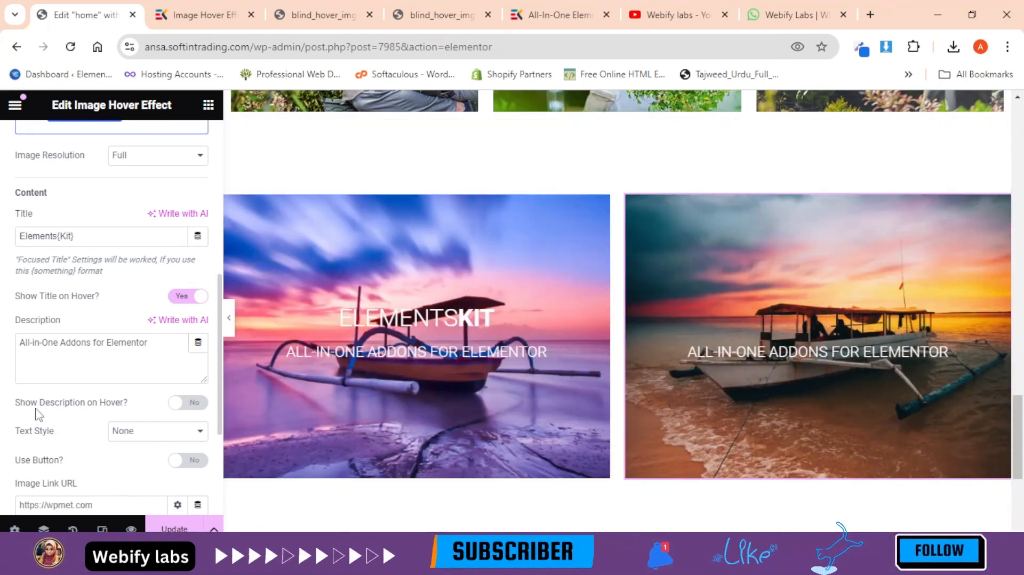
{"action": "scroll", "coordinate": [37, 415], "scroll_direction": "down", "scroll_amount": 1}
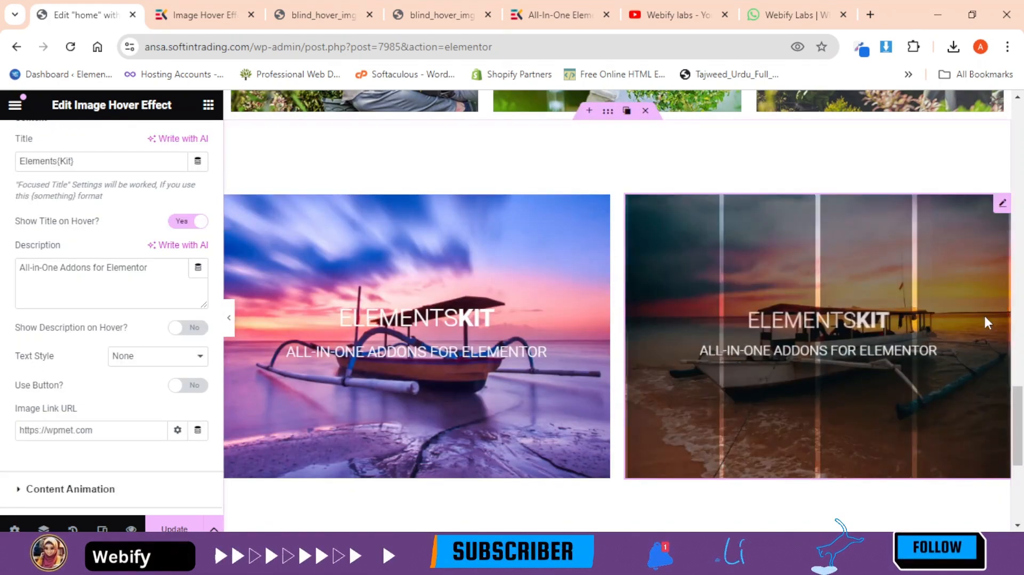
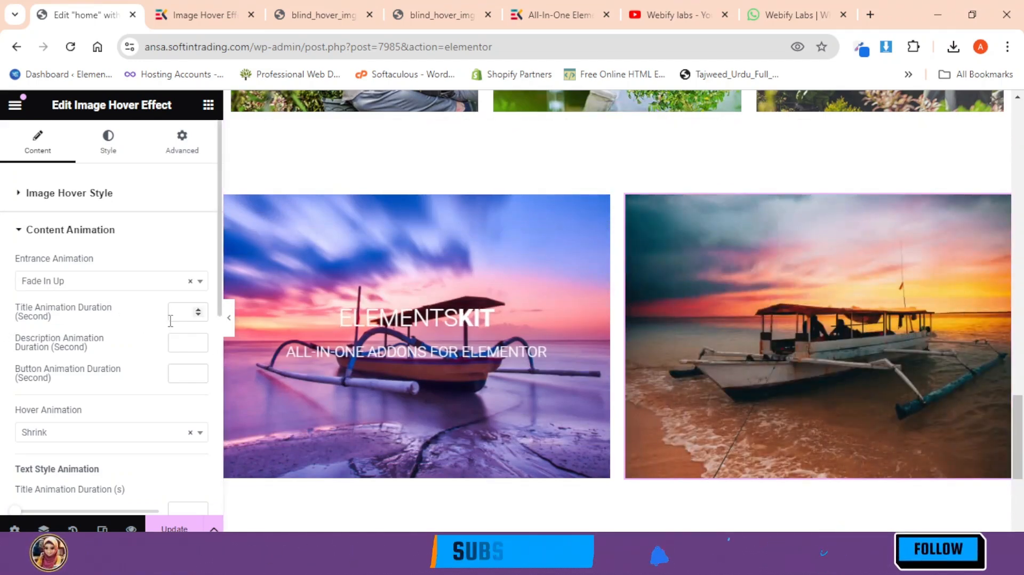
Set the title and description animation durations to 2 and 3 seconds, with an infinitely repeating Pulse hover animation
{"action": "left_click", "coordinate": [197, 341]}
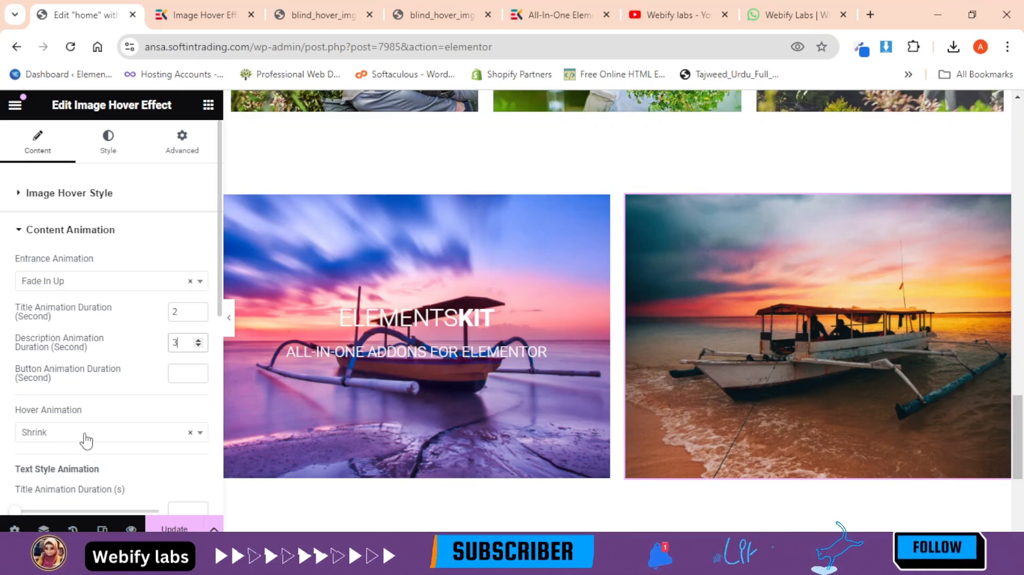
{"action": "left_click", "coordinate": [77, 436]}
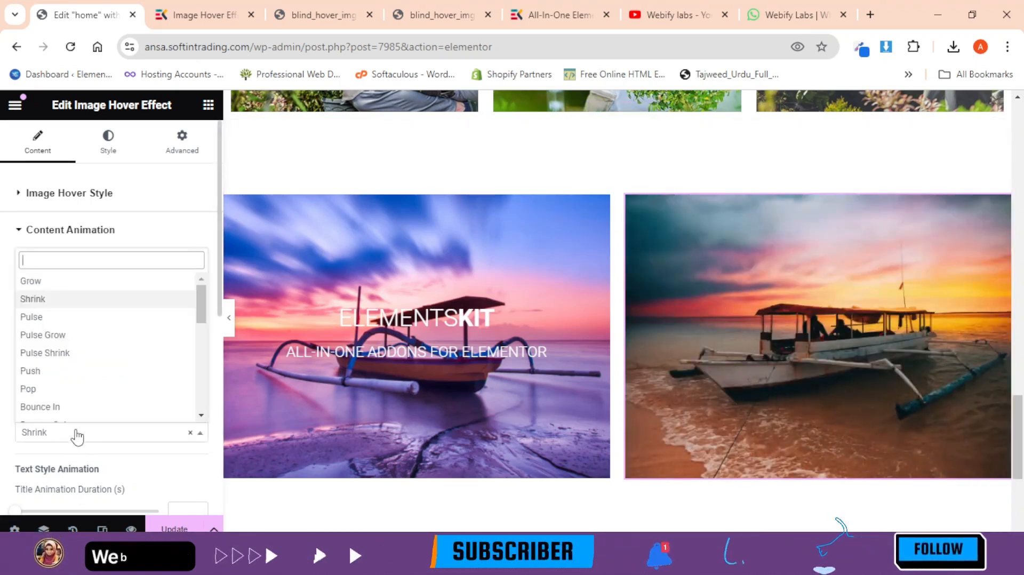
{"action": "left_click", "coordinate": [47, 323]}
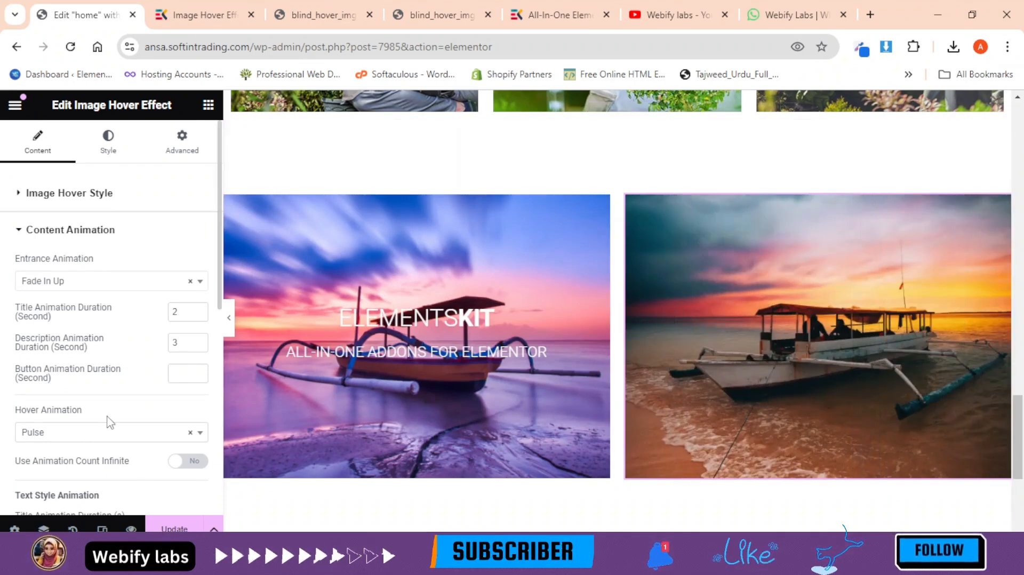
{"action": "scroll", "coordinate": [64, 431], "scroll_direction": "down", "scroll_amount": 2}
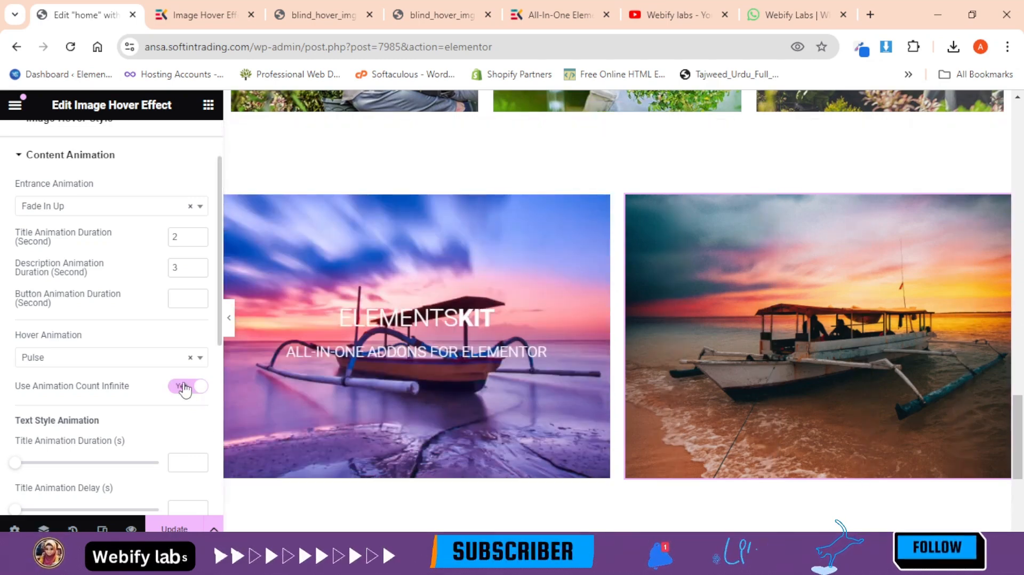
{"action": "mouse_move", "coordinate": [783, 386]}
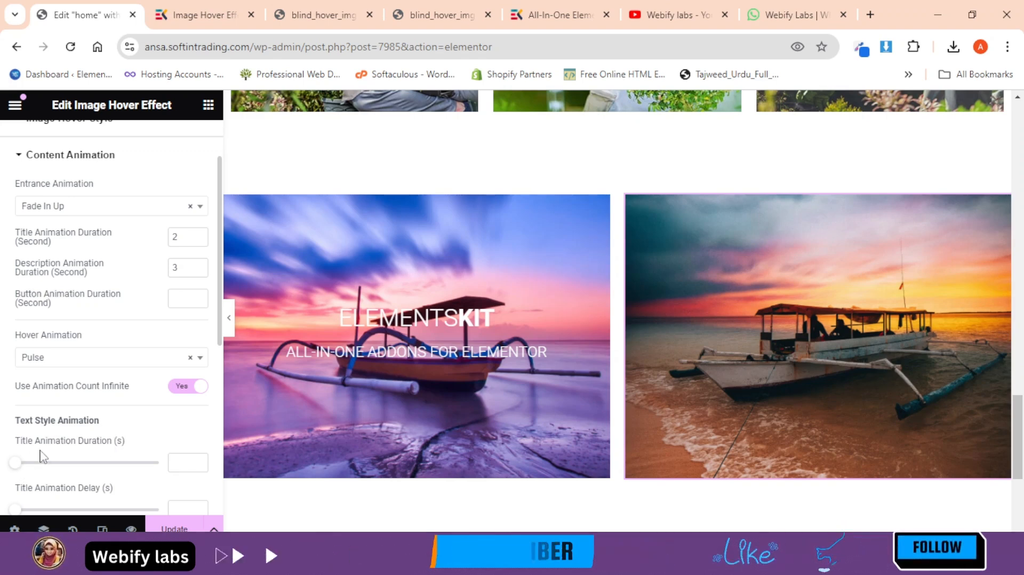
Set the title animation duration under Text Style Animation to 5000
{"action": "scroll", "coordinate": [65, 362], "scroll_direction": "down", "scroll_amount": 3}
{"action": "scroll", "coordinate": [65, 362], "scroll_direction": "down", "scroll_amount": 4}
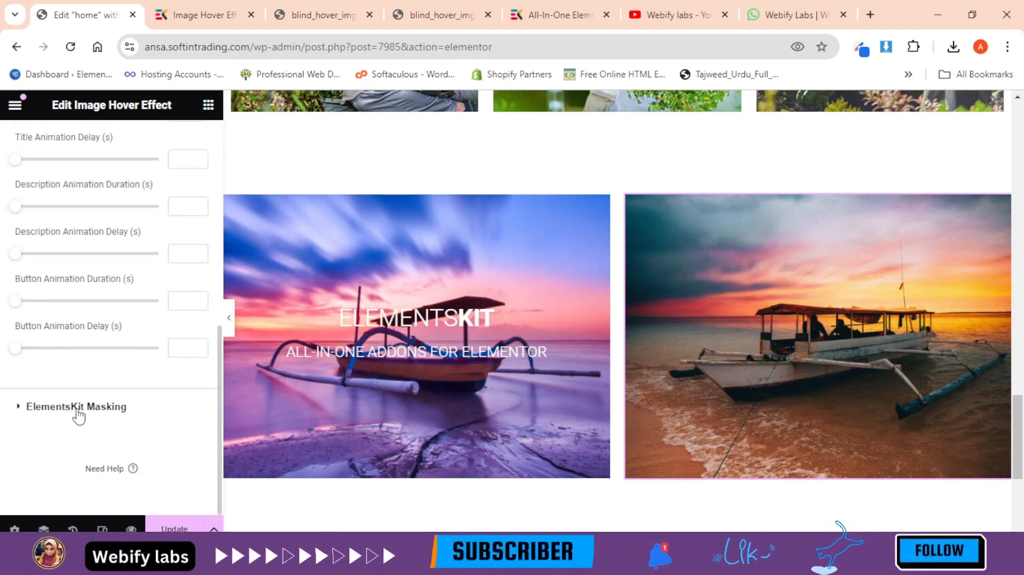
{"action": "scroll", "coordinate": [117, 367], "scroll_direction": "up", "scroll_amount": 3}
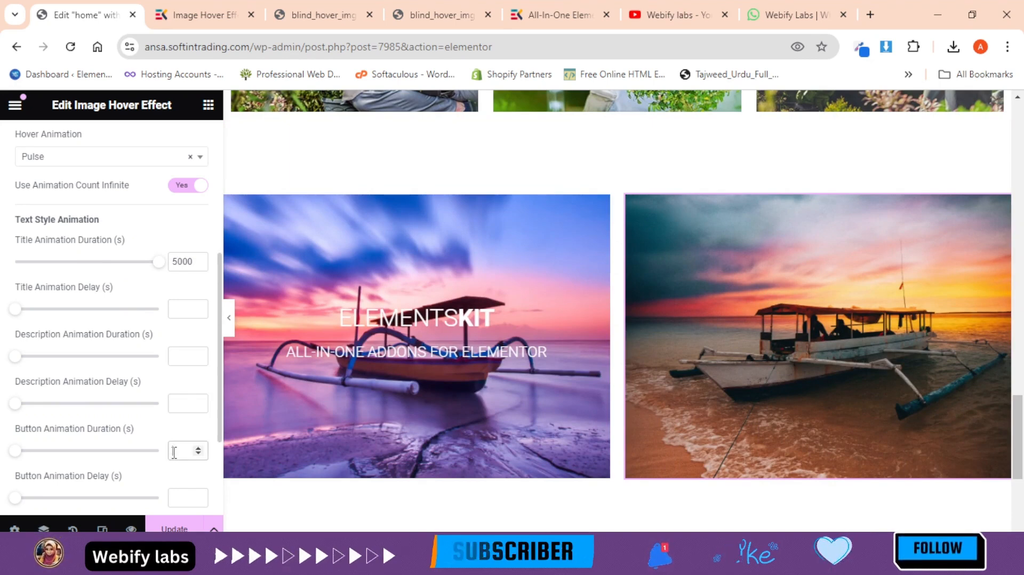
Open the ElementsKit Masking settings and preview the hover animation on the sunset boat image
{"action": "scroll", "coordinate": [43, 448], "scroll_direction": "down", "scroll_amount": 3}
{"action": "left_click", "coordinate": [108, 415]}
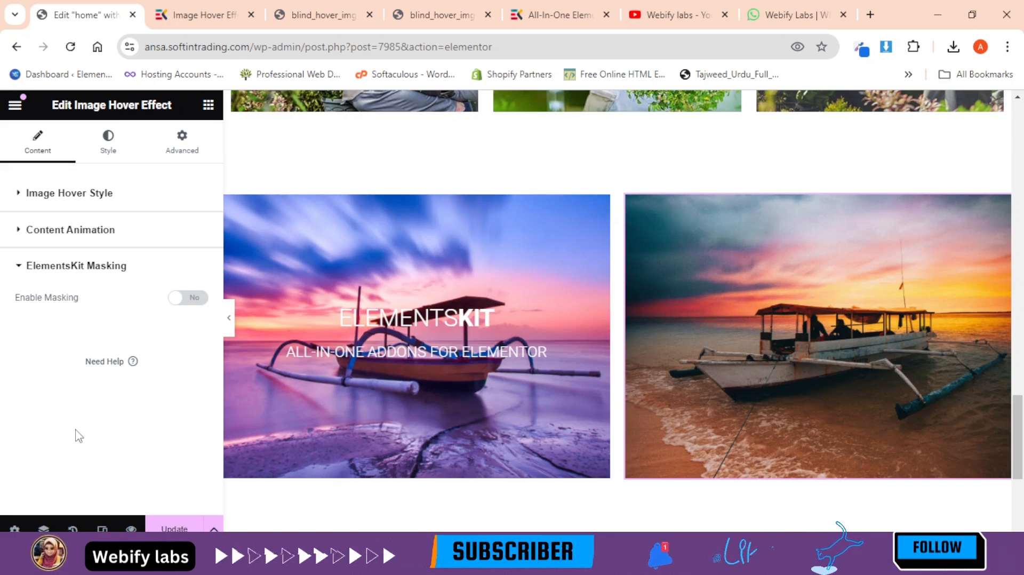
{"action": "mouse_move", "coordinate": [776, 362]}
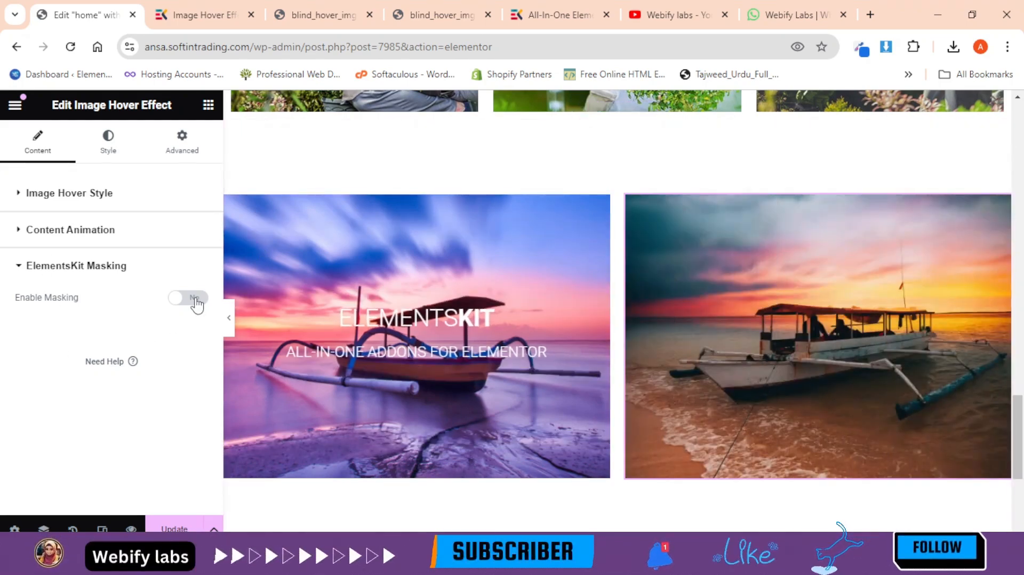
Try several default masking shapes on the sunset boat image and disable masking again
{"action": "left_click", "coordinate": [195, 298]}
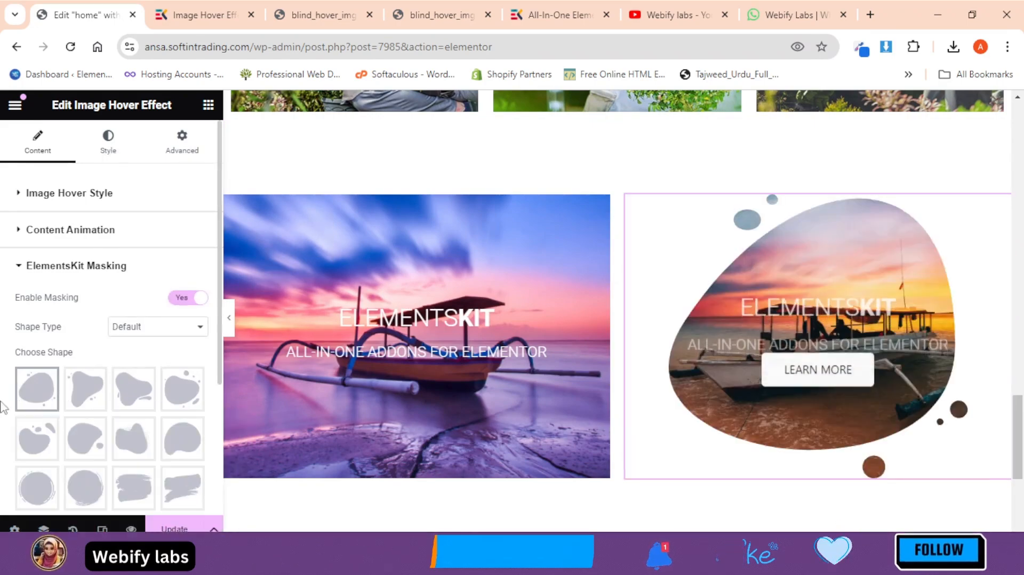
{"action": "left_click", "coordinate": [88, 395]}
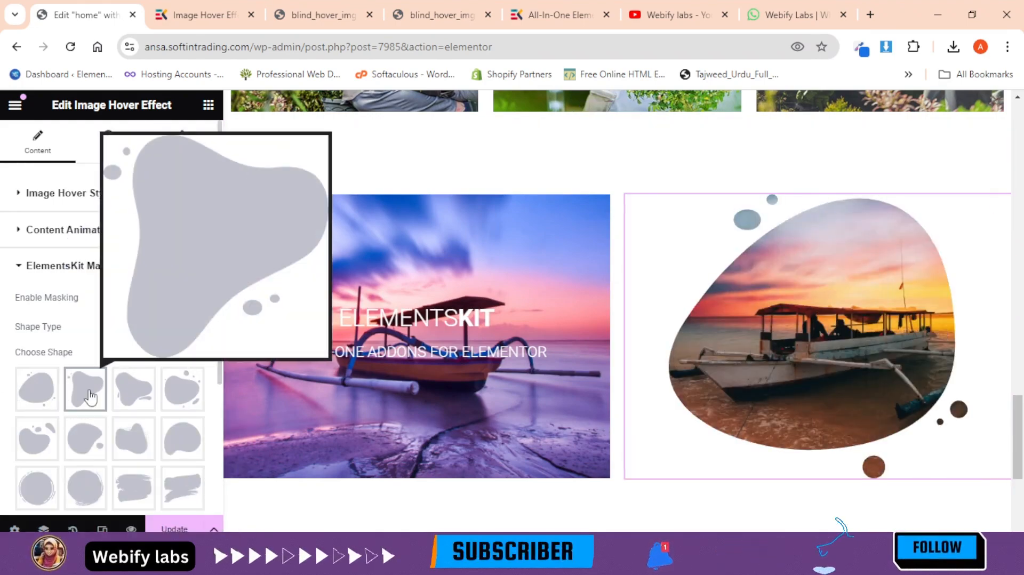
{"action": "left_click", "coordinate": [133, 392]}
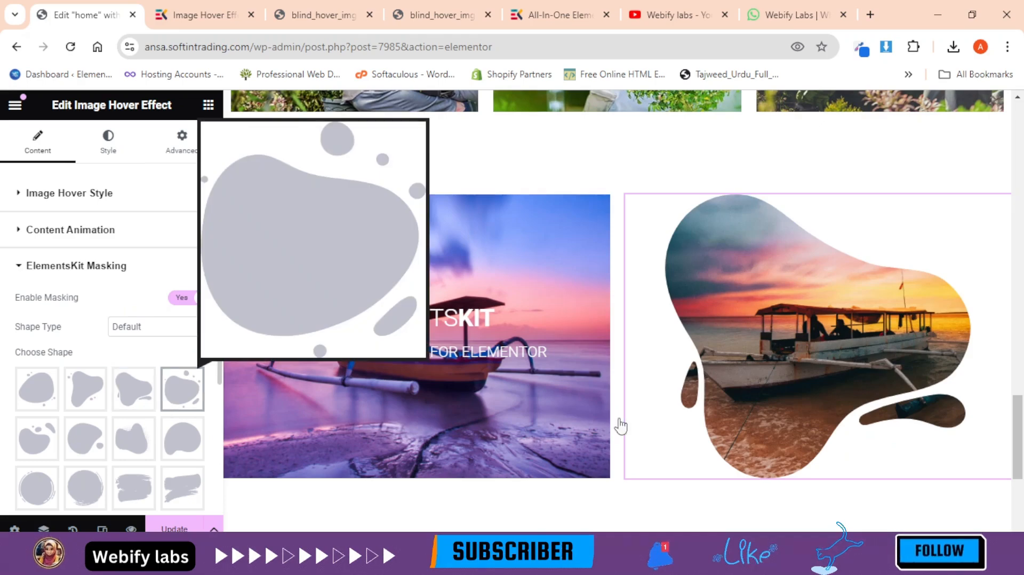
{"action": "left_click", "coordinate": [183, 297]}
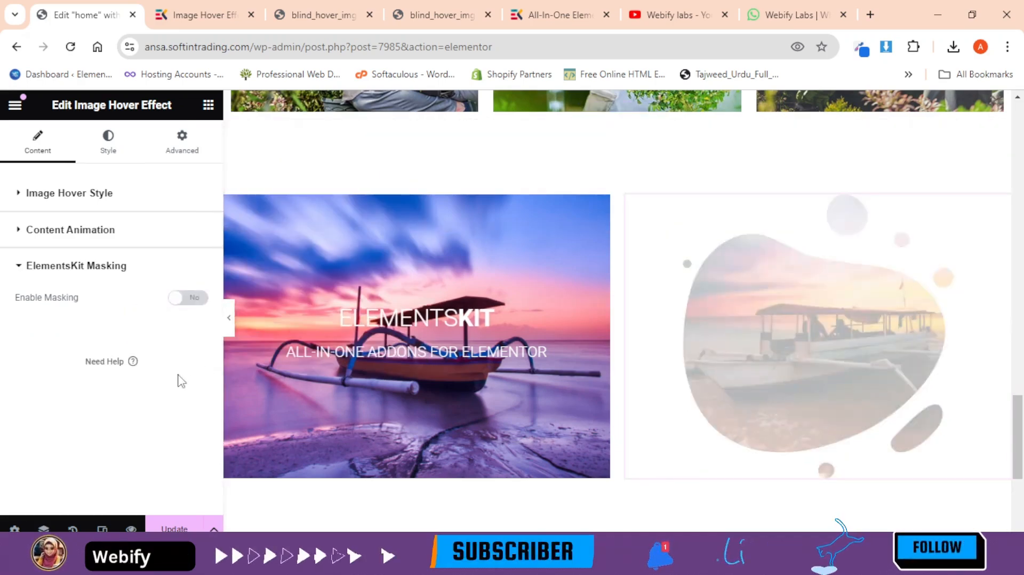
Set the Content Wrap padding of the sunset boat image to 50 px on all sides
{"action": "left_click", "coordinate": [102, 159]}
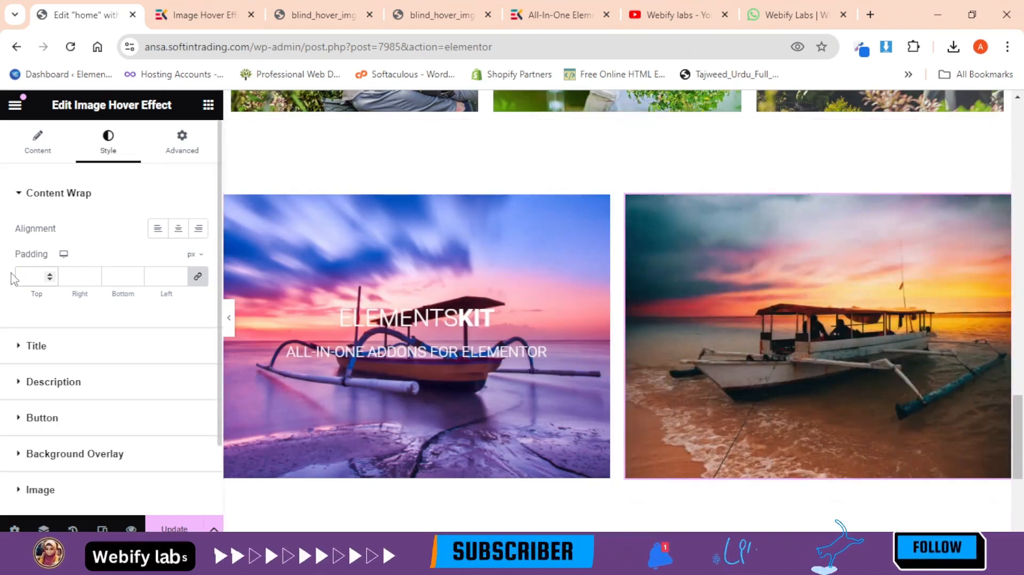
{"action": "type", "text": "0"}
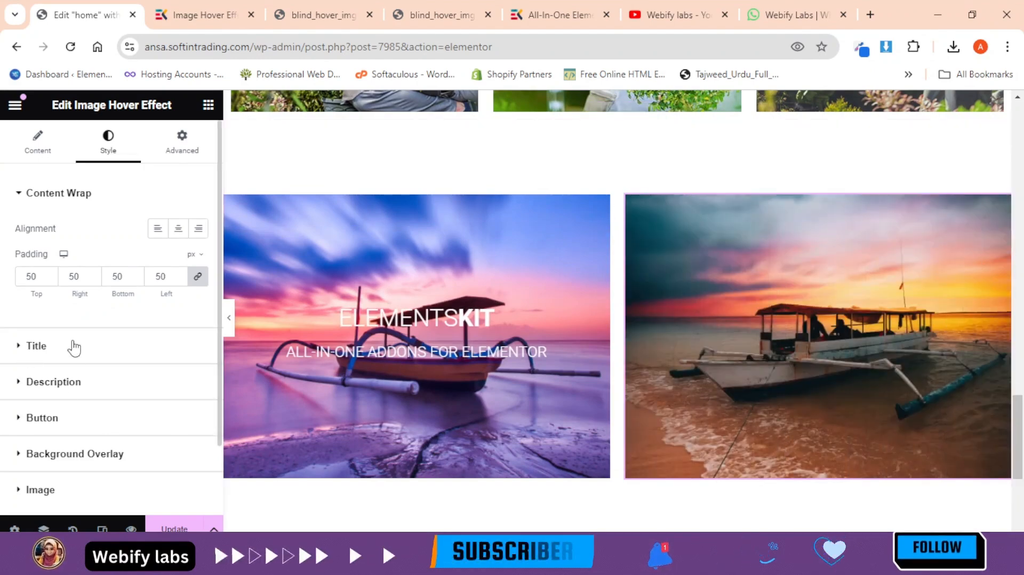
Examine how the {Kit} part of the title text relates to the Focused Title style settings and the hover preview
{"action": "left_click", "coordinate": [73, 346]}
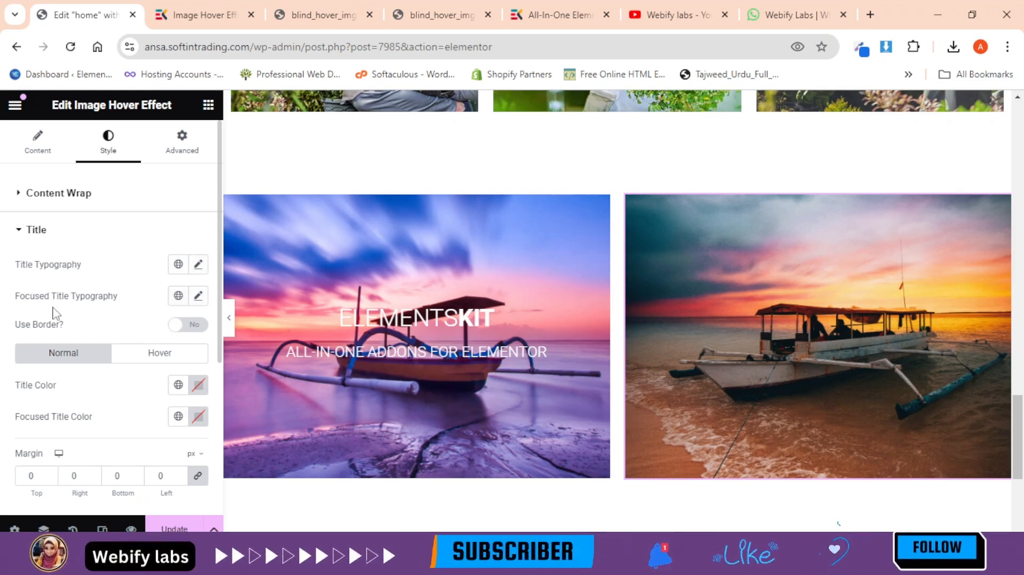
{"action": "left_click", "coordinate": [38, 152]}
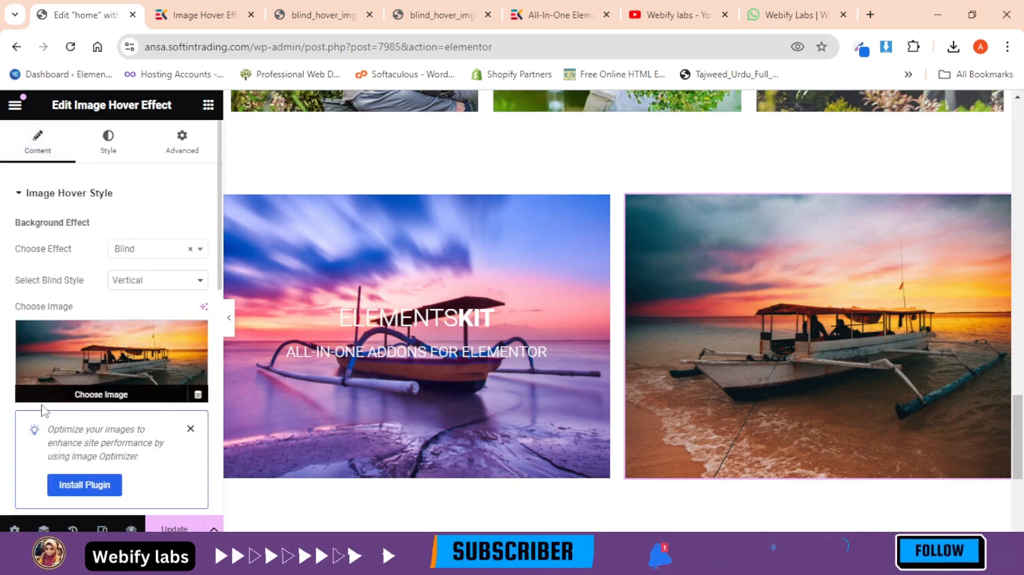
{"action": "scroll", "coordinate": [42, 413], "scroll_direction": "down", "scroll_amount": 5}
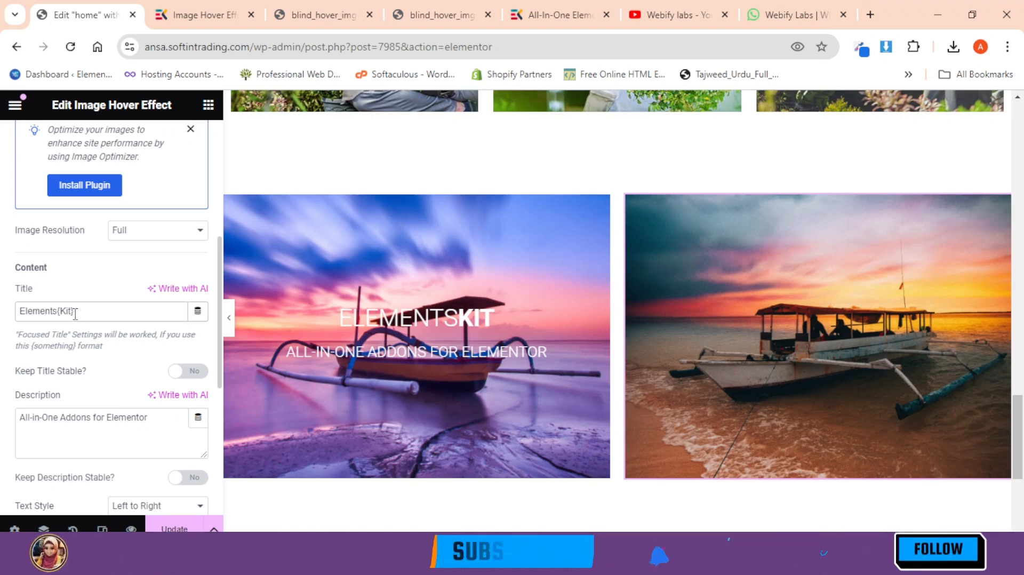
{"action": "left_click_drag", "start_coordinate": [81, 316], "coordinate": [59, 315]}
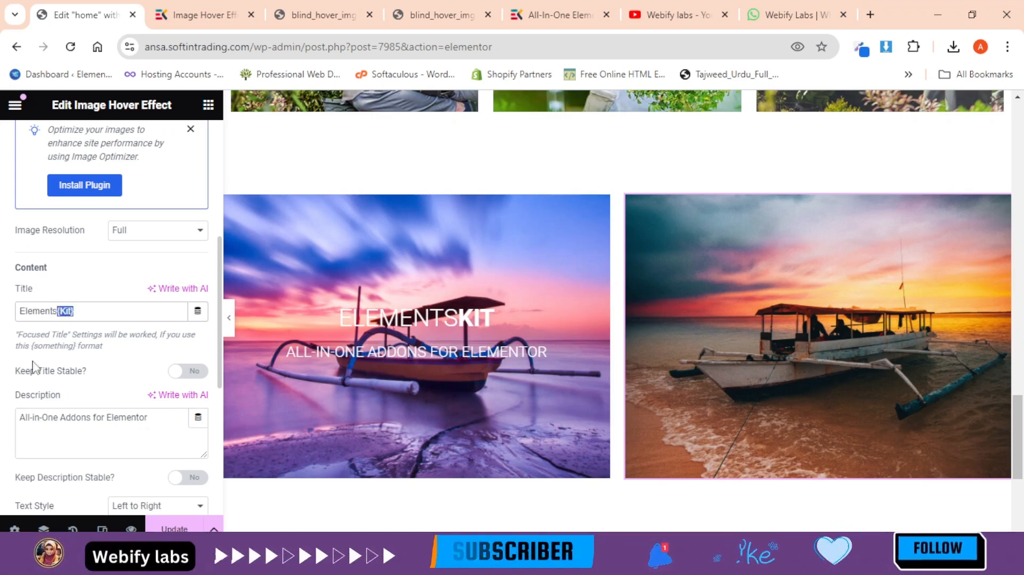
{"action": "scroll", "coordinate": [80, 384], "scroll_direction": "up", "scroll_amount": 5}
{"action": "left_click", "coordinate": [118, 140]}
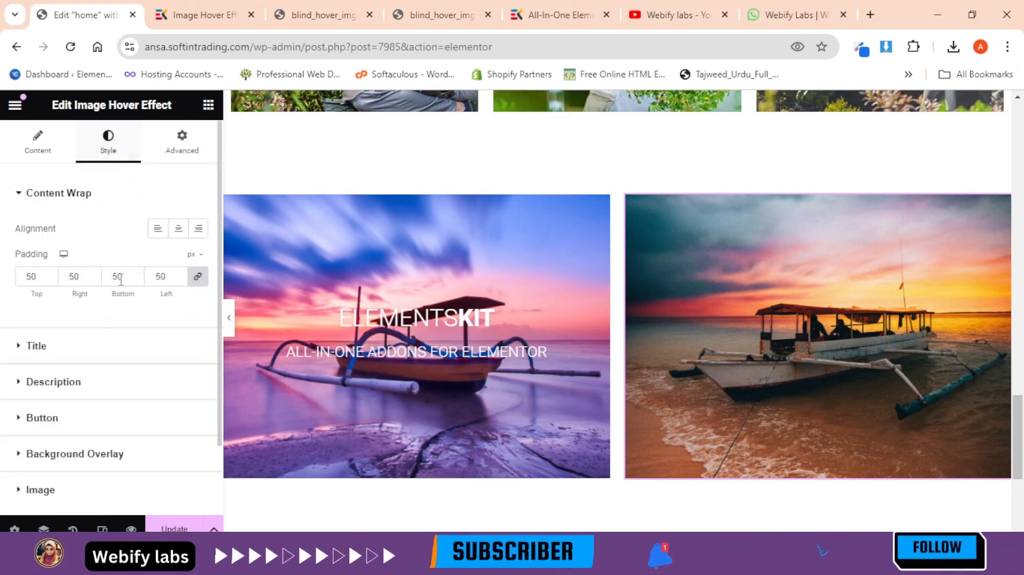
{"action": "scroll", "coordinate": [124, 378], "scroll_direction": "down", "scroll_amount": 2}
{"action": "left_click", "coordinate": [900, 348]}
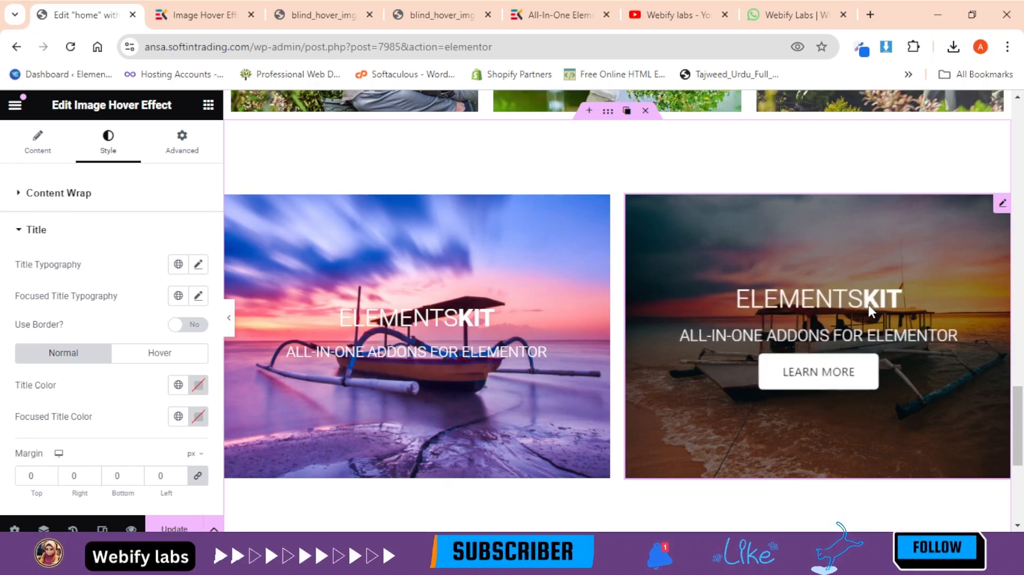
Set the normal-state Focused Title Color to #FF0000 and preview it on the sunset boat image
{"action": "left_click", "coordinate": [196, 298]}
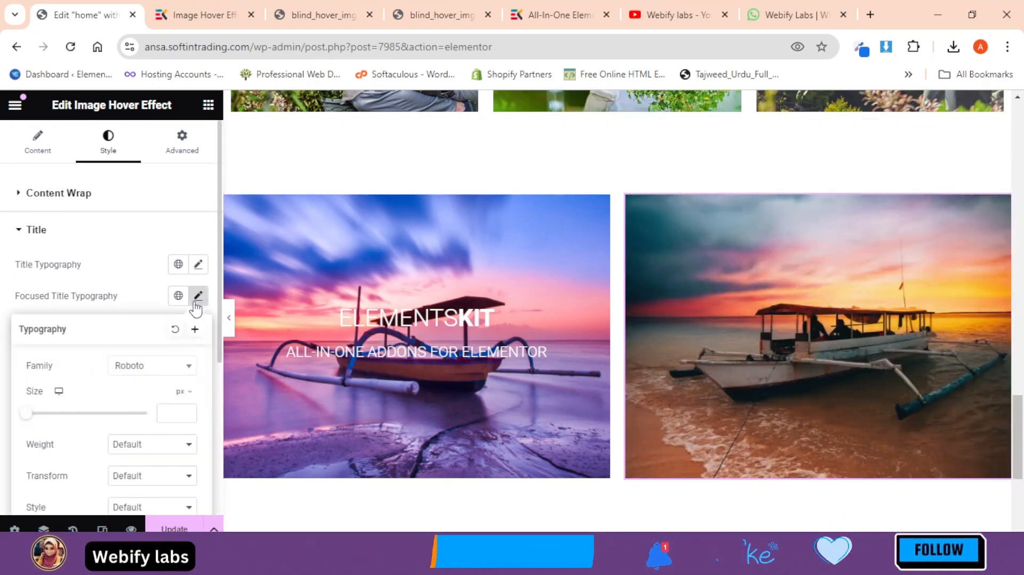
{"action": "left_click", "coordinate": [196, 297]}
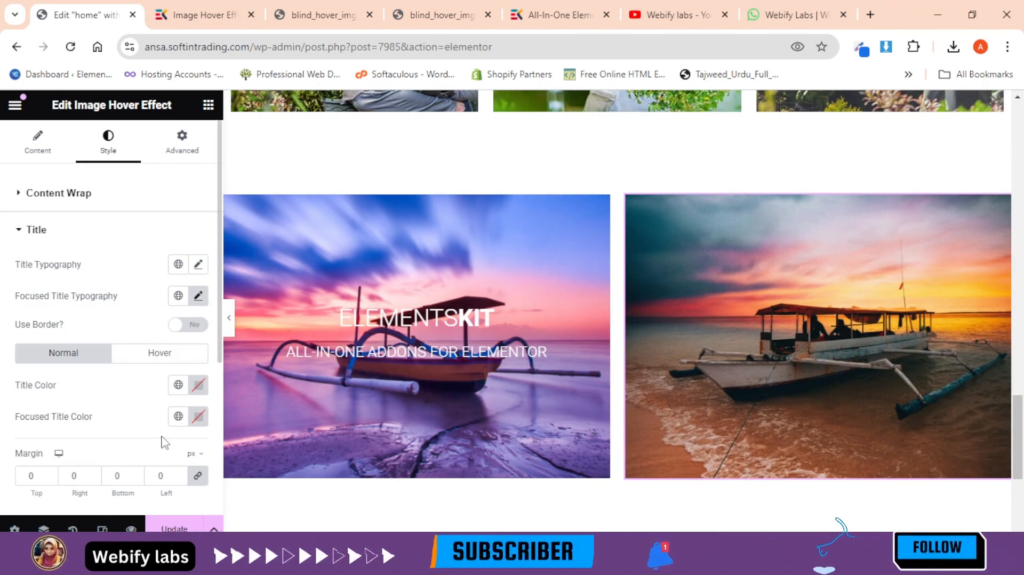
{"action": "left_click", "coordinate": [183, 421]}
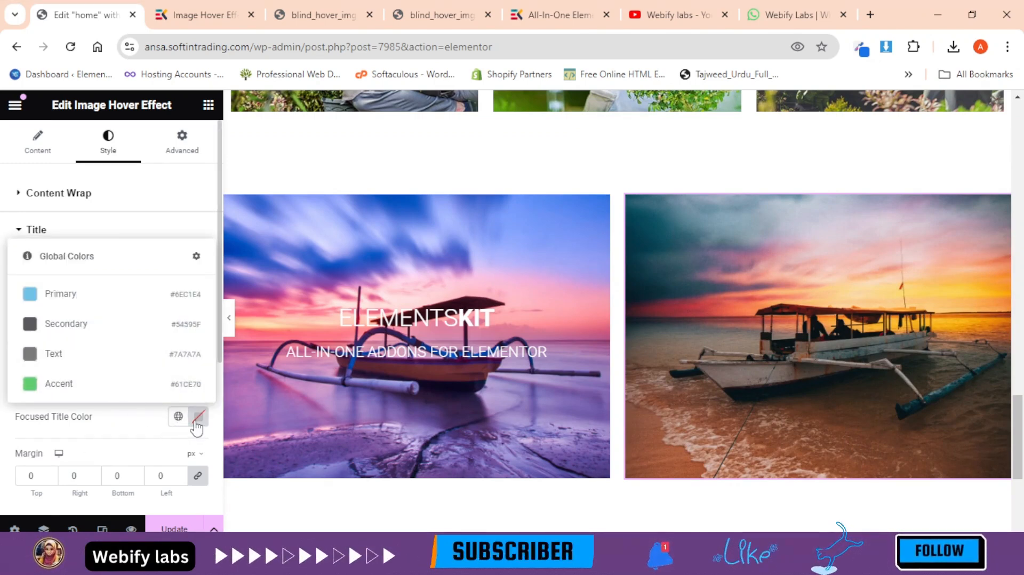
{"action": "left_click", "coordinate": [196, 421]}
{"action": "type", "text": "#FF0000"}
{"action": "mouse_move", "coordinate": [786, 305]}
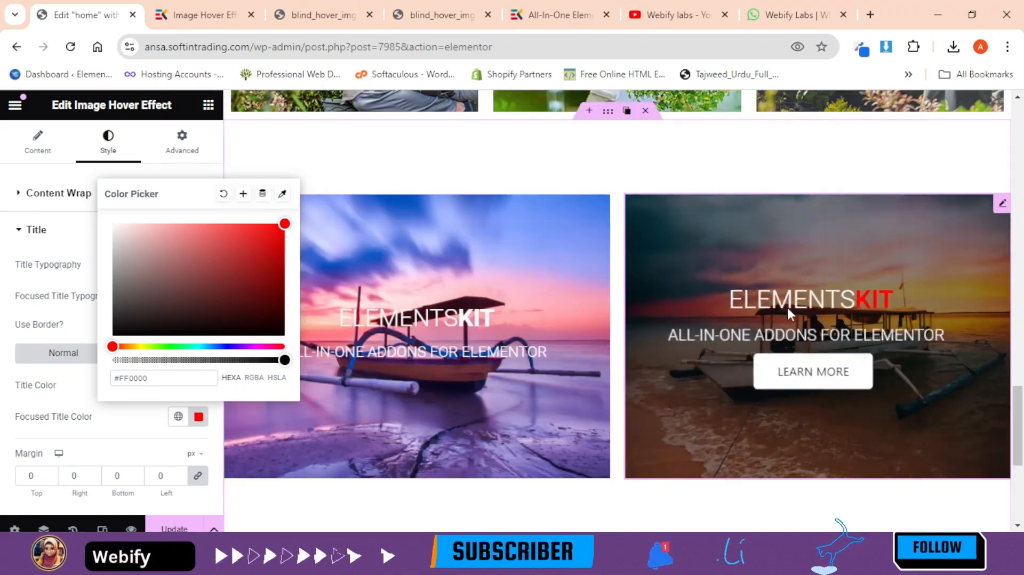
{"action": "left_click", "coordinate": [4, 406]}
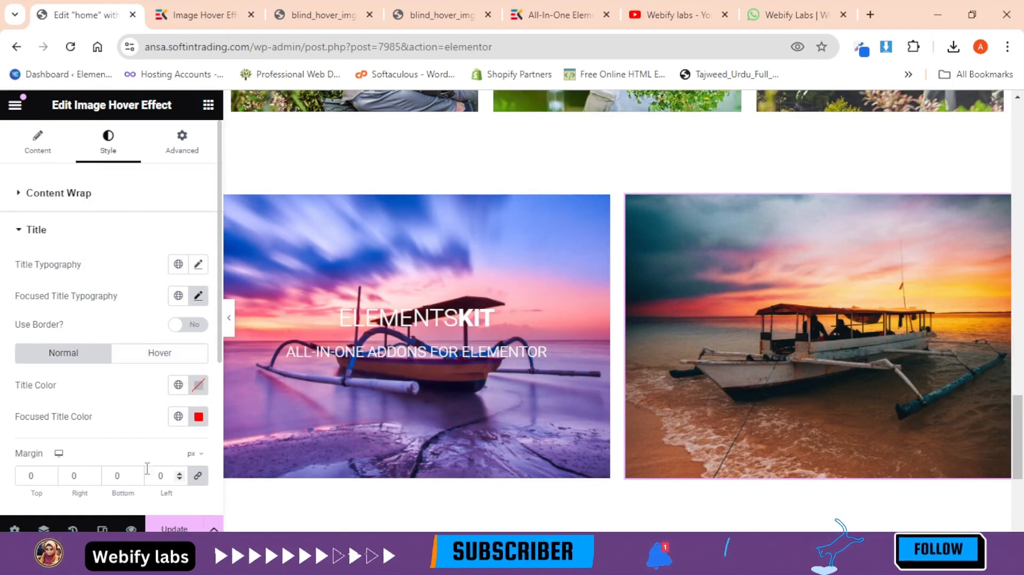
Enable the title border with a spacing of 15 px and a width of 1 px
{"action": "scroll", "coordinate": [144, 470], "scroll_direction": "down", "scroll_amount": 2}
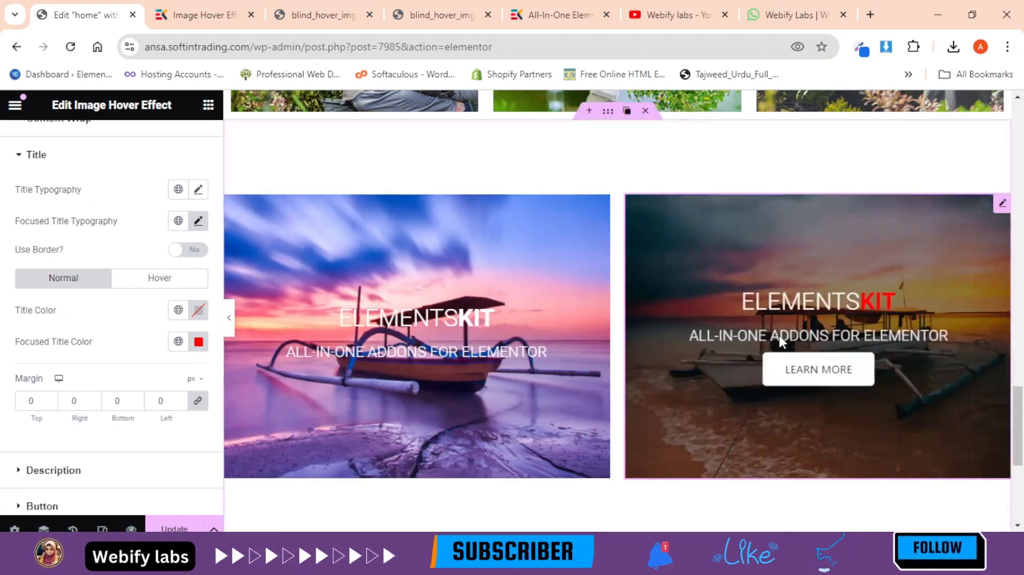
{"action": "left_click", "coordinate": [182, 252]}
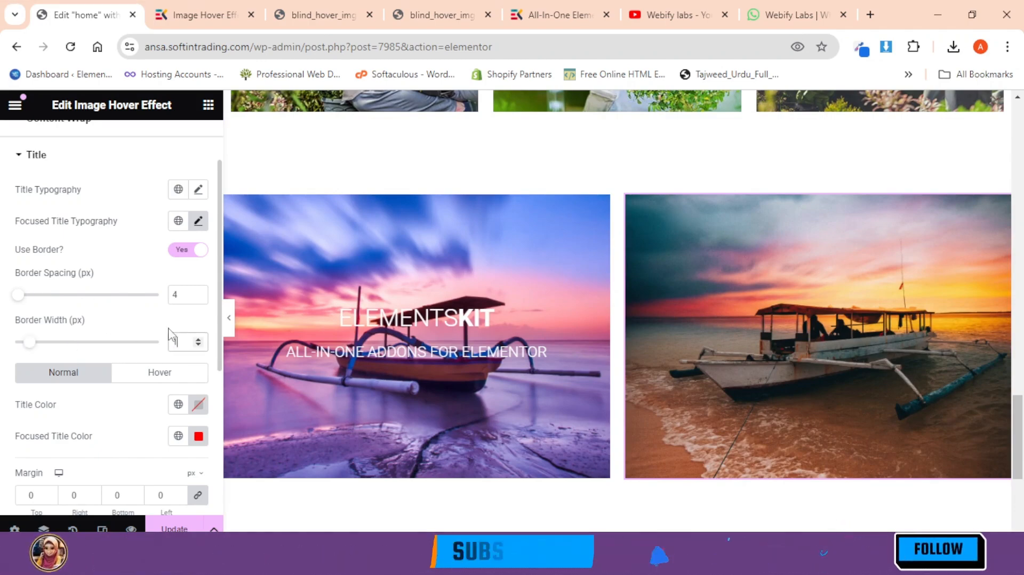
{"action": "type", "text": "1"}
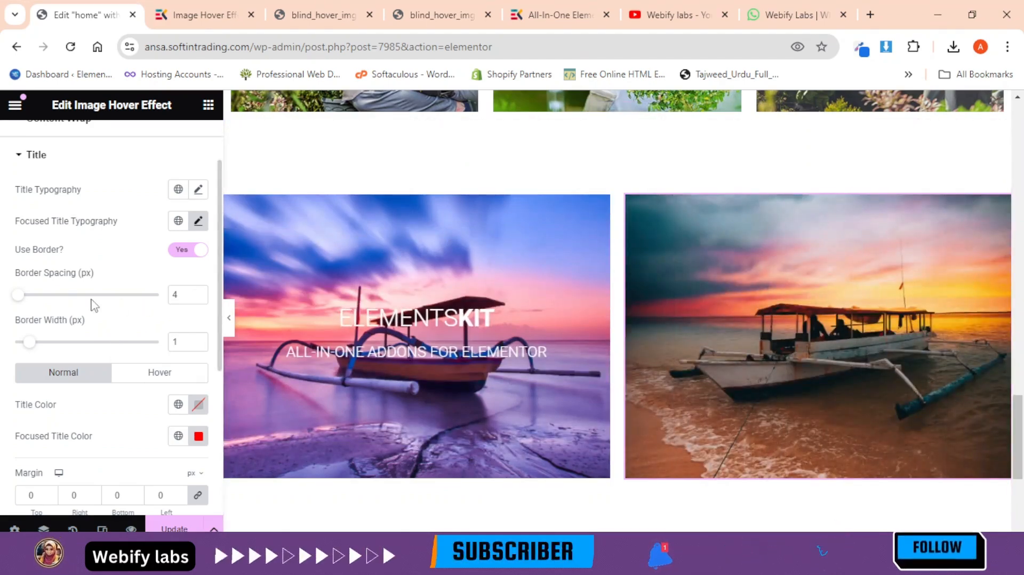
{"action": "left_click_drag", "start_coordinate": [128, 302], "coordinate": [38, 291]}
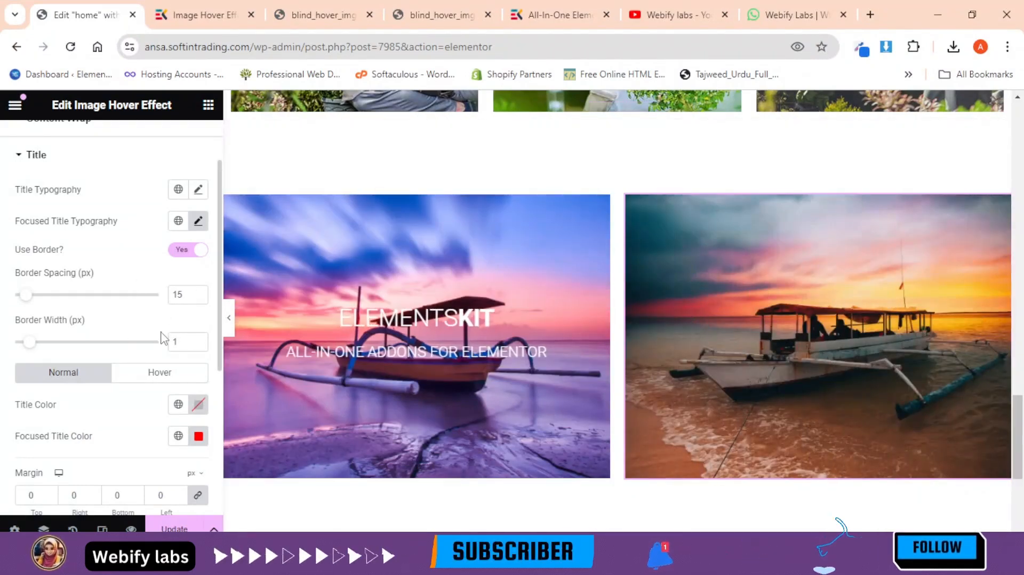
Set the hover-state Focused Title Color to the Primary global color and preview it on the sunset boat image
{"action": "left_click", "coordinate": [141, 379]}
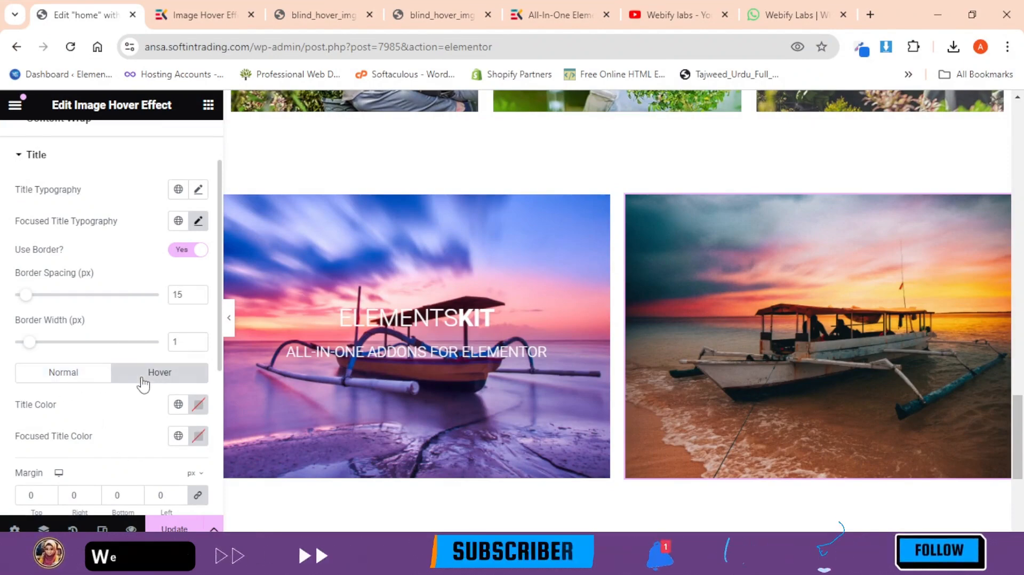
{"action": "left_click", "coordinate": [43, 376]}
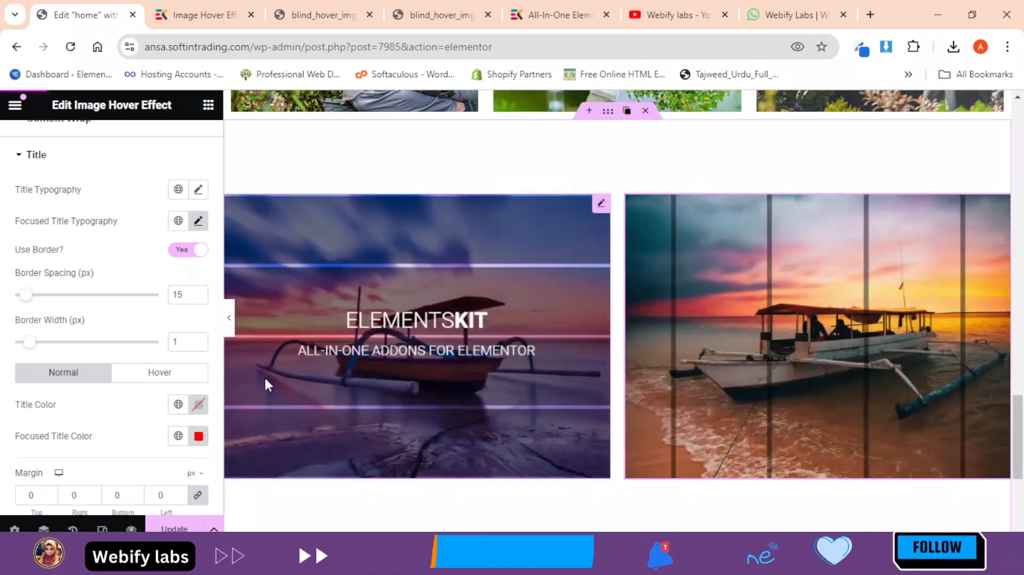
{"action": "left_click", "coordinate": [161, 376]}
{"action": "left_click", "coordinate": [181, 436]}
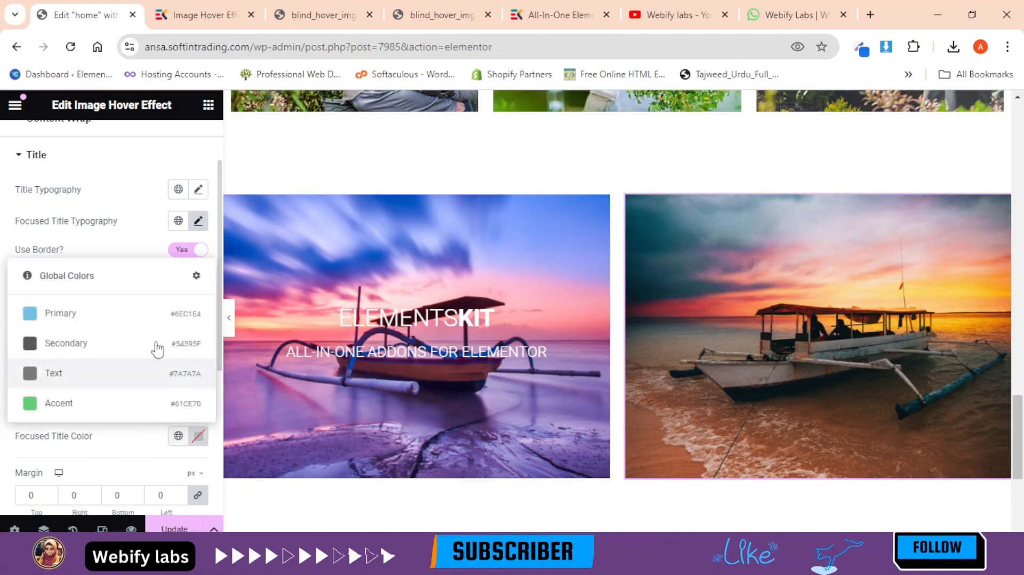
{"action": "left_click", "coordinate": [151, 314]}
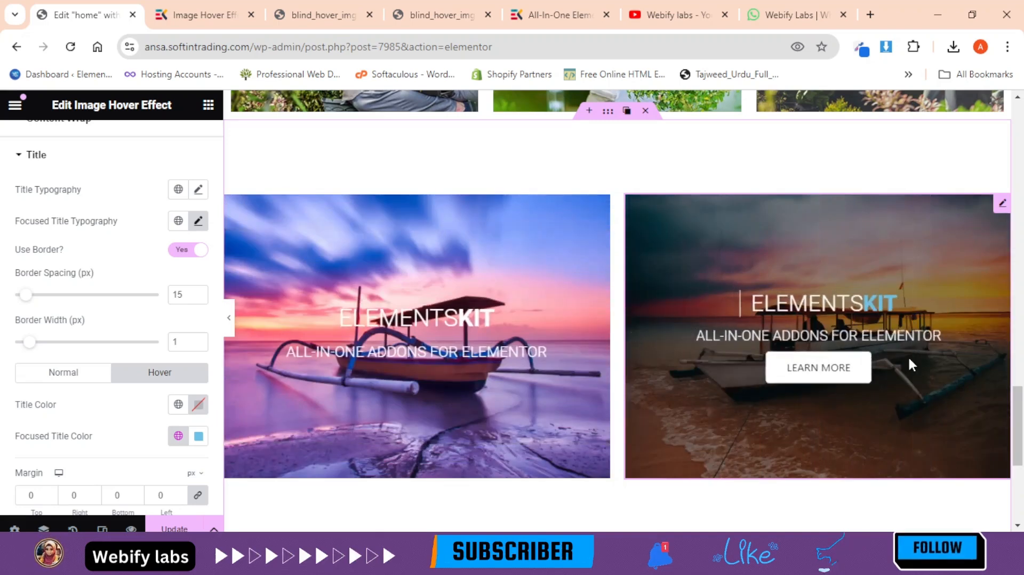
Unlink the title's margin values and set its bottom margin to 100 px
{"action": "scroll", "coordinate": [99, 442], "scroll_direction": "down", "scroll_amount": 3}
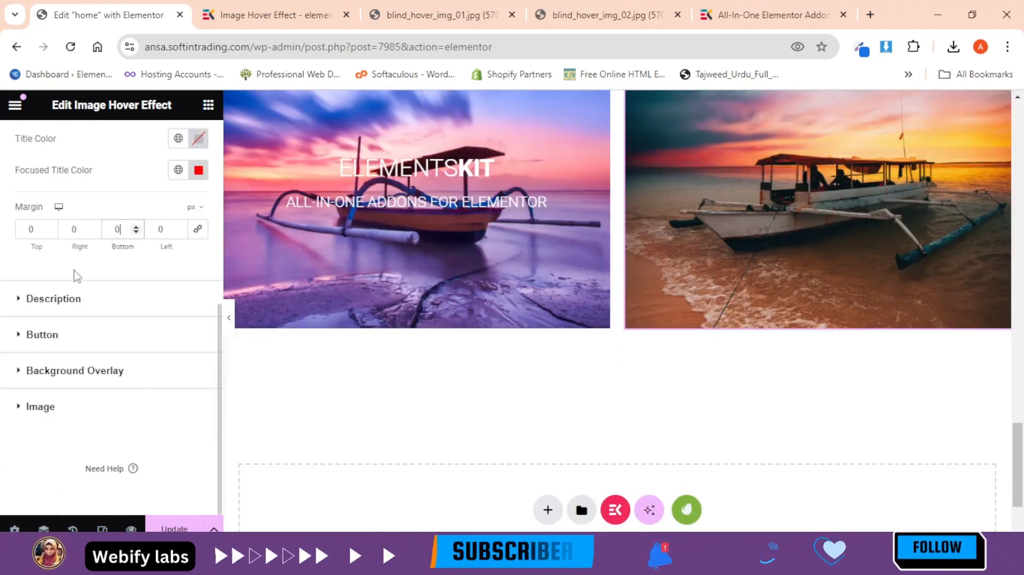
{"action": "left_click", "coordinate": [64, 257]}
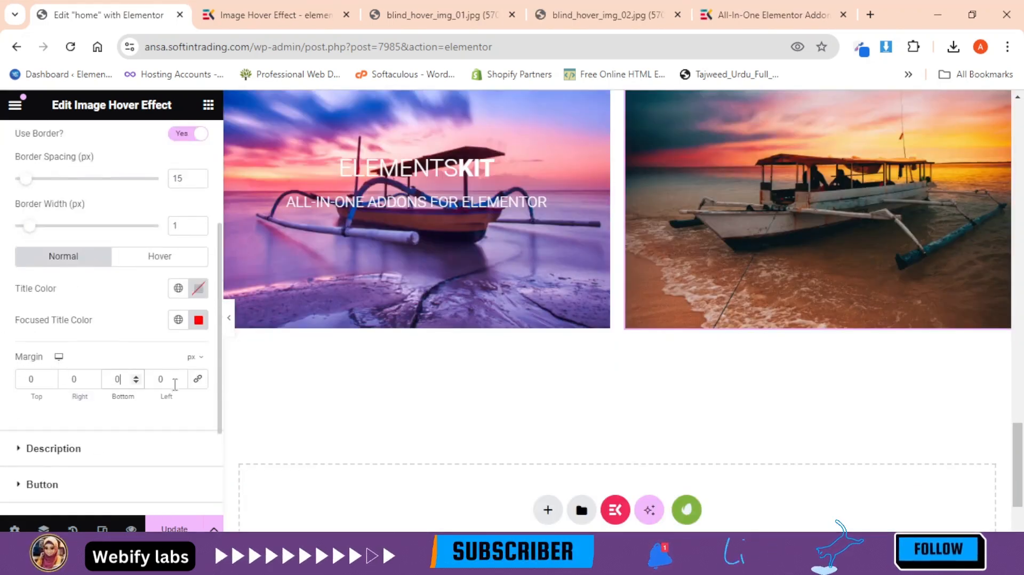
{"action": "scroll", "coordinate": [663, 378], "scroll_direction": "up", "scroll_amount": 1}
{"action": "scroll", "coordinate": [6, 296], "scroll_direction": "up", "scroll_amount": 3}
{"action": "mouse_move", "coordinate": [799, 237]}
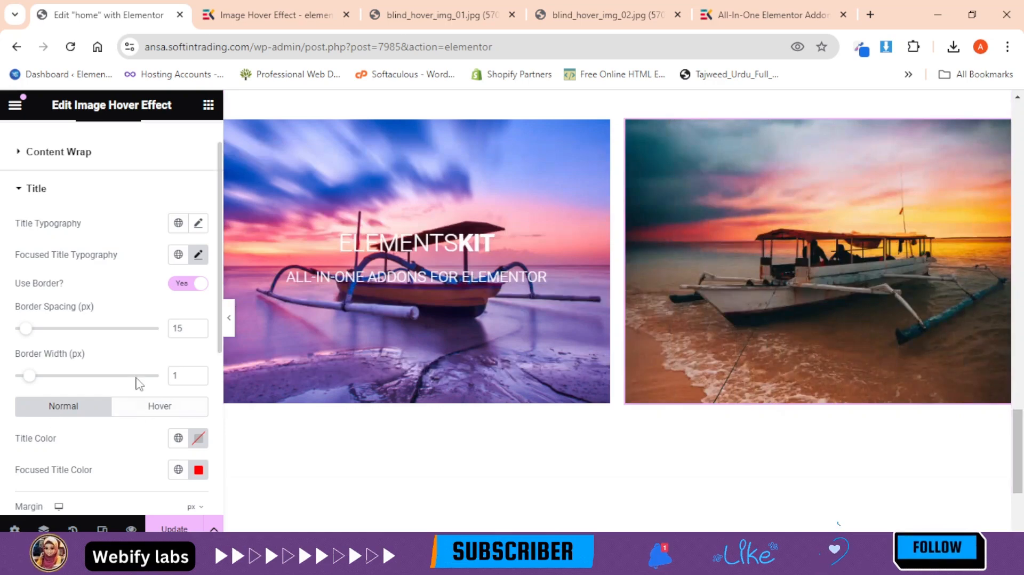
{"action": "scroll", "coordinate": [137, 382], "scroll_direction": "down", "scroll_amount": 3}
{"action": "left_click", "coordinate": [203, 386]}
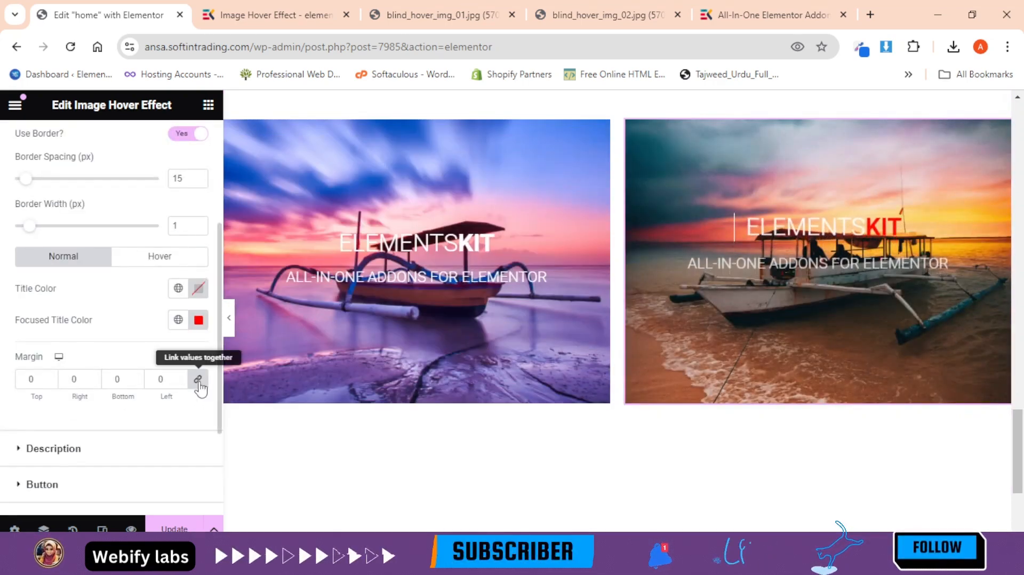
{"action": "left_click", "coordinate": [202, 388]}
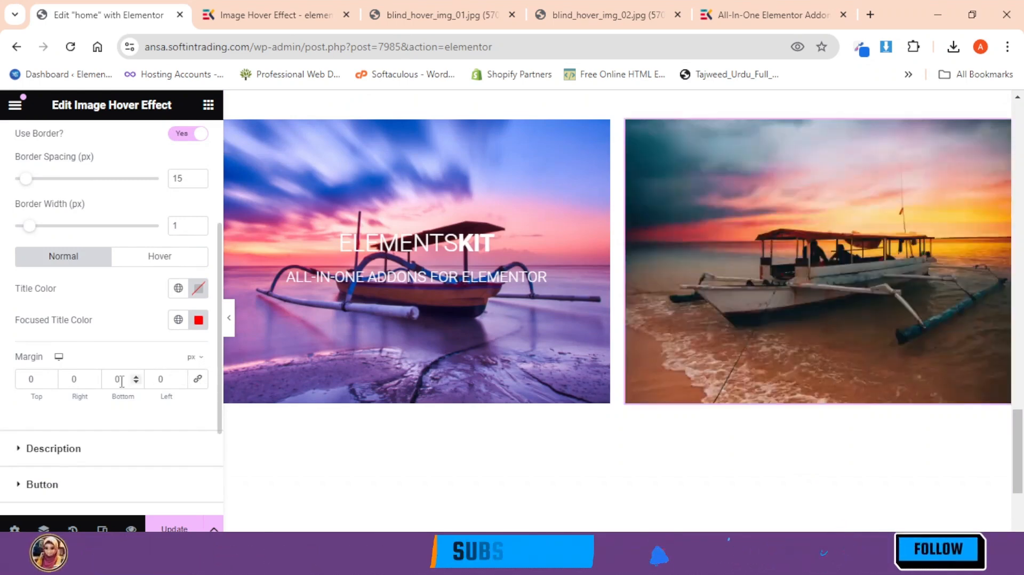
{"action": "left_click", "coordinate": [112, 380]}
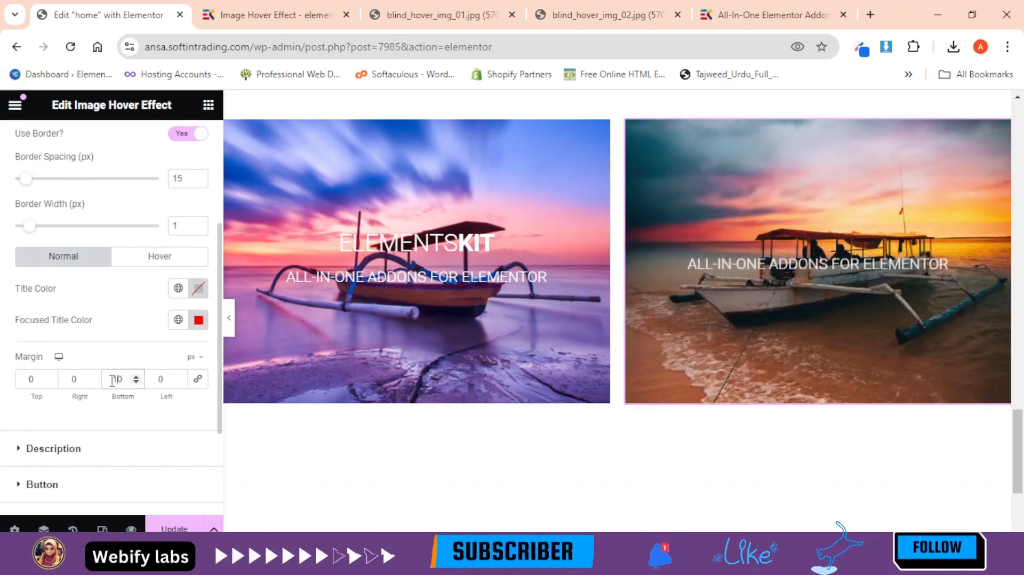
{"action": "type", "text": "100"}
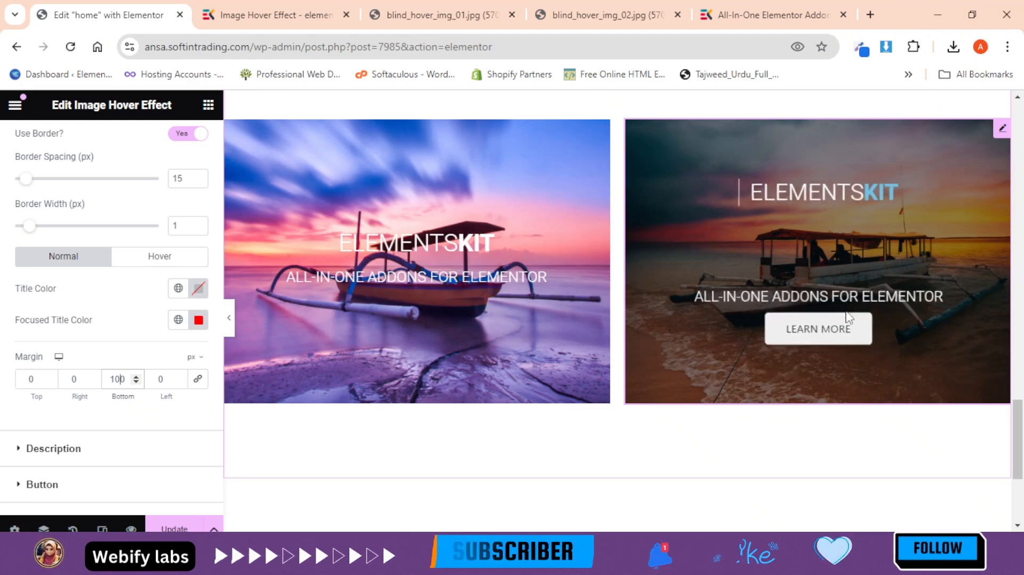
Enable the border for the description text and preview it on the sunset boat image
{"action": "scroll", "coordinate": [114, 437], "scroll_direction": "down", "scroll_amount": 2}
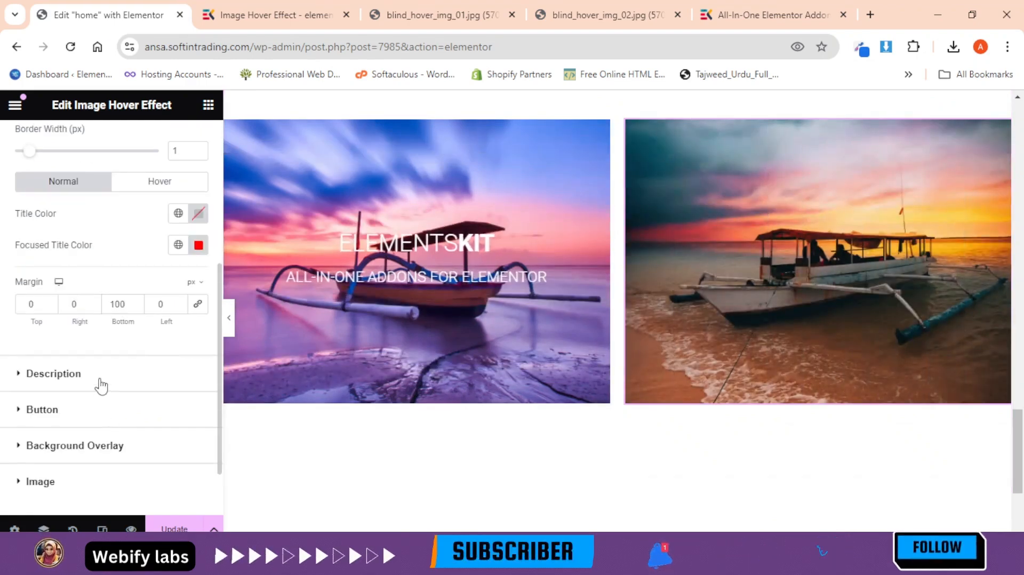
{"action": "left_click", "coordinate": [101, 385]}
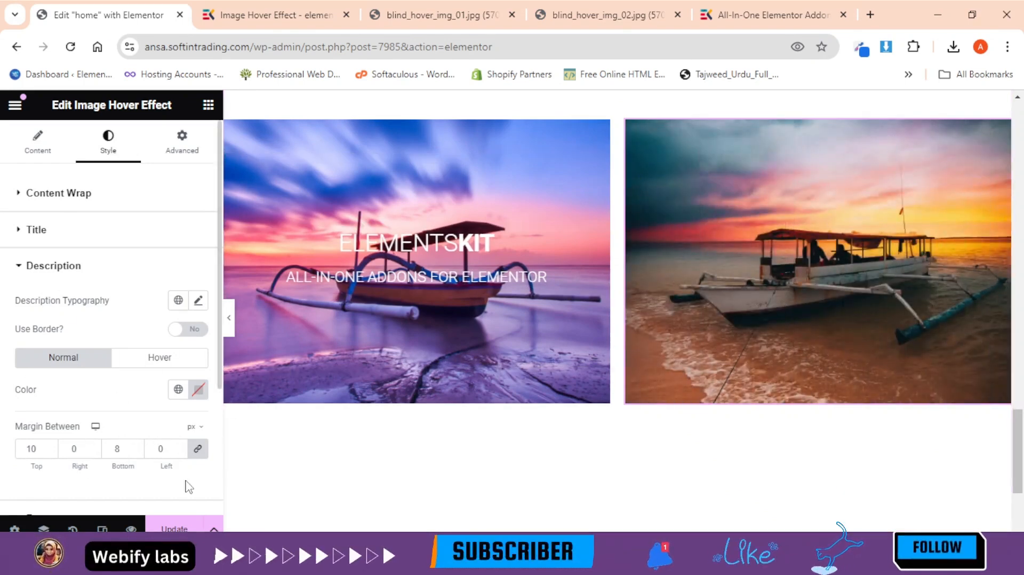
{"action": "left_click", "coordinate": [182, 333]}
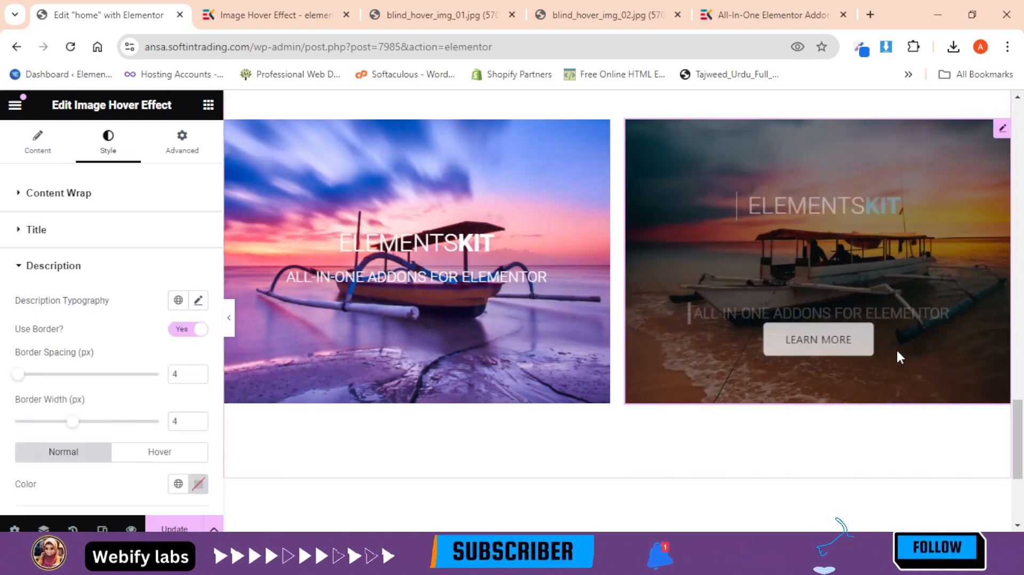
Unlink the description's margin values and set them to 40 px top, 40 px right and 70 px left
{"action": "scroll", "coordinate": [129, 412], "scroll_direction": "down", "scroll_amount": 2}
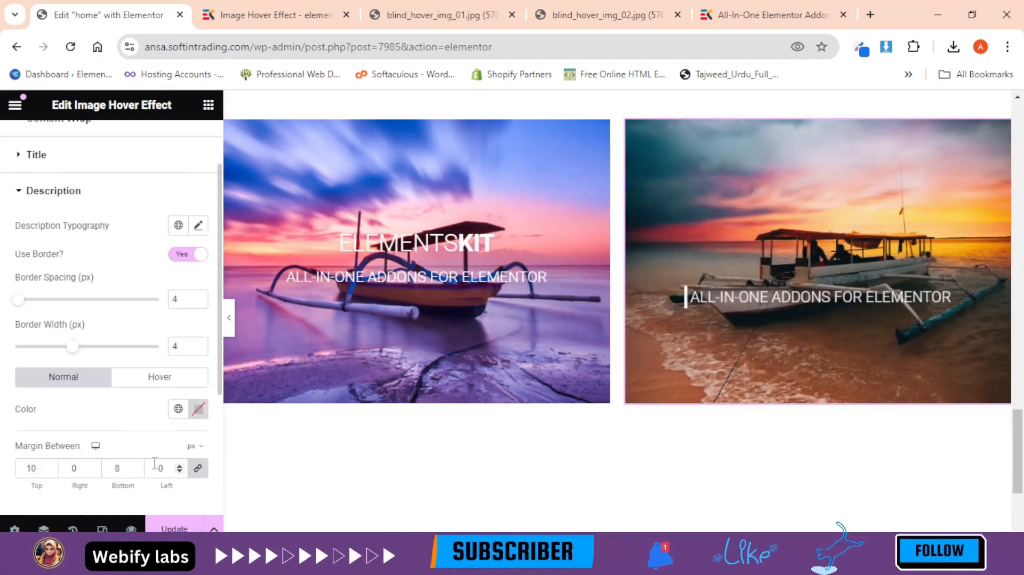
{"action": "scroll", "coordinate": [154, 463], "scroll_direction": "down", "scroll_amount": 2}
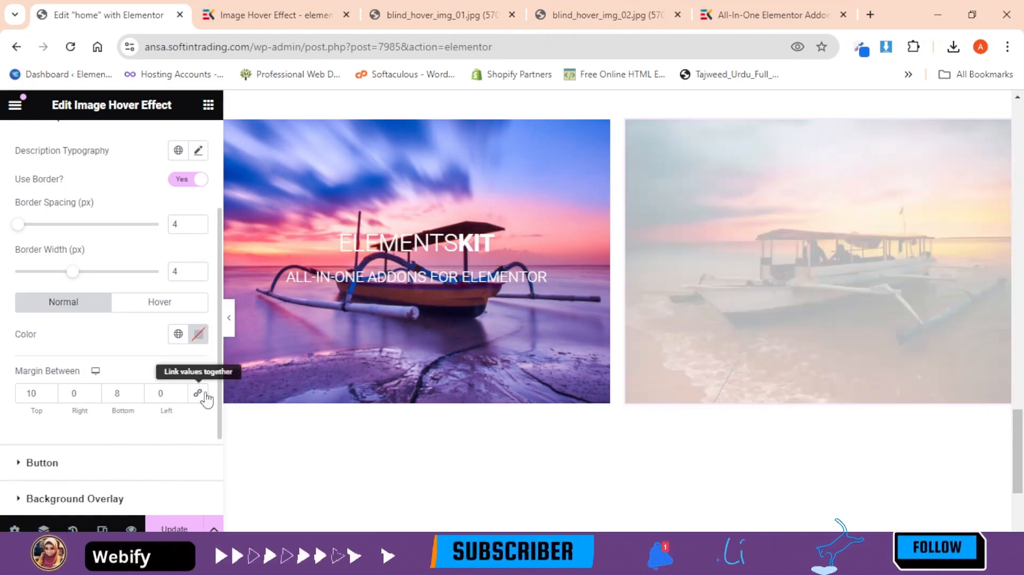
{"action": "mouse_move", "coordinate": [871, 305]}
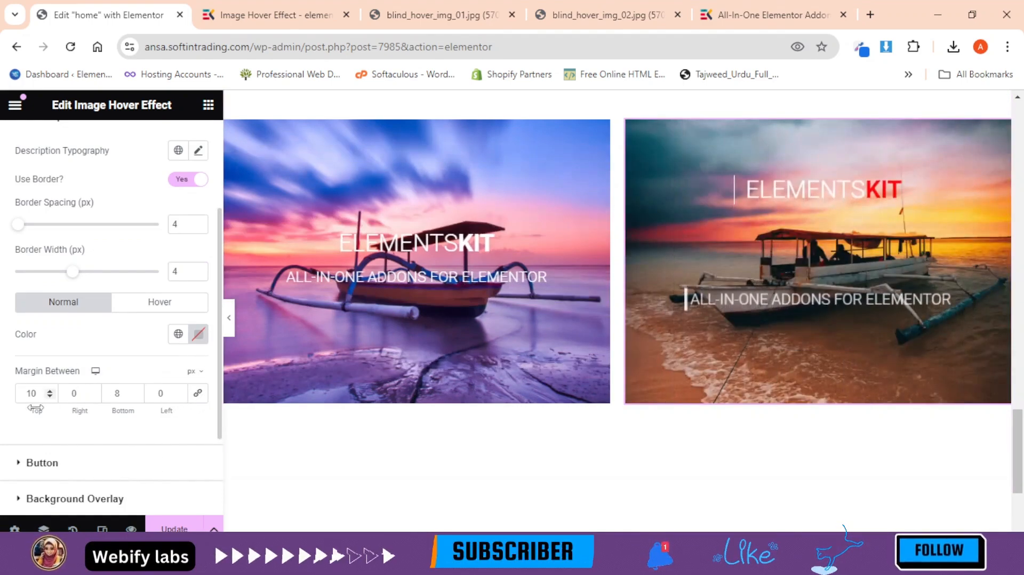
{"action": "double_click", "coordinate": [24, 397]}
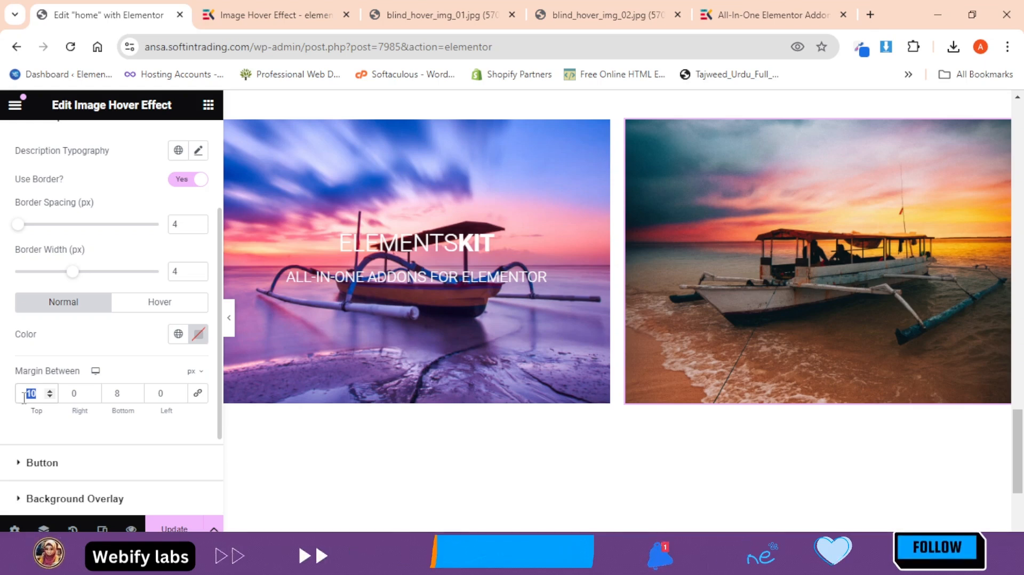
{"action": "type", "text": "40"}
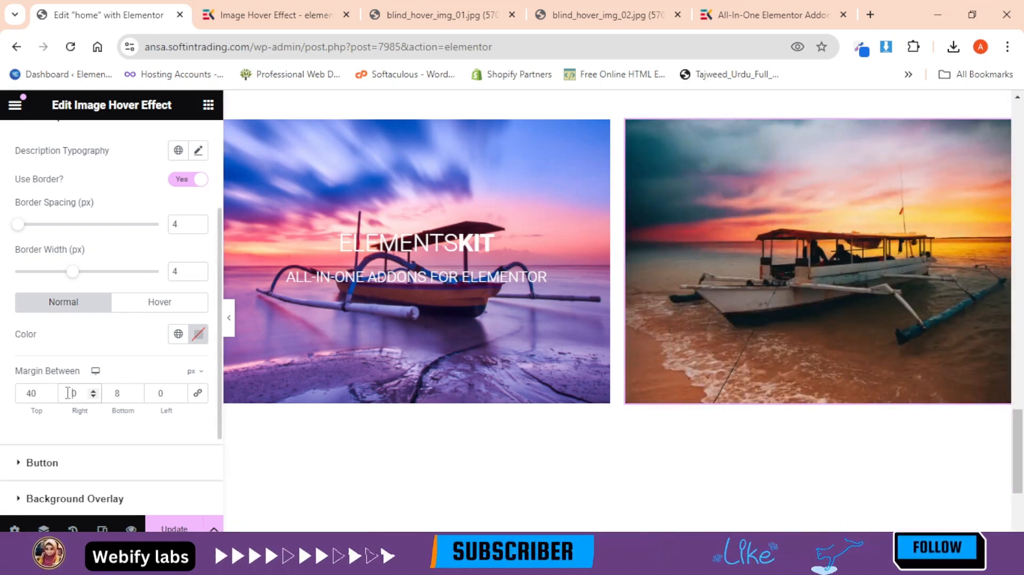
{"action": "type", "text": "40"}
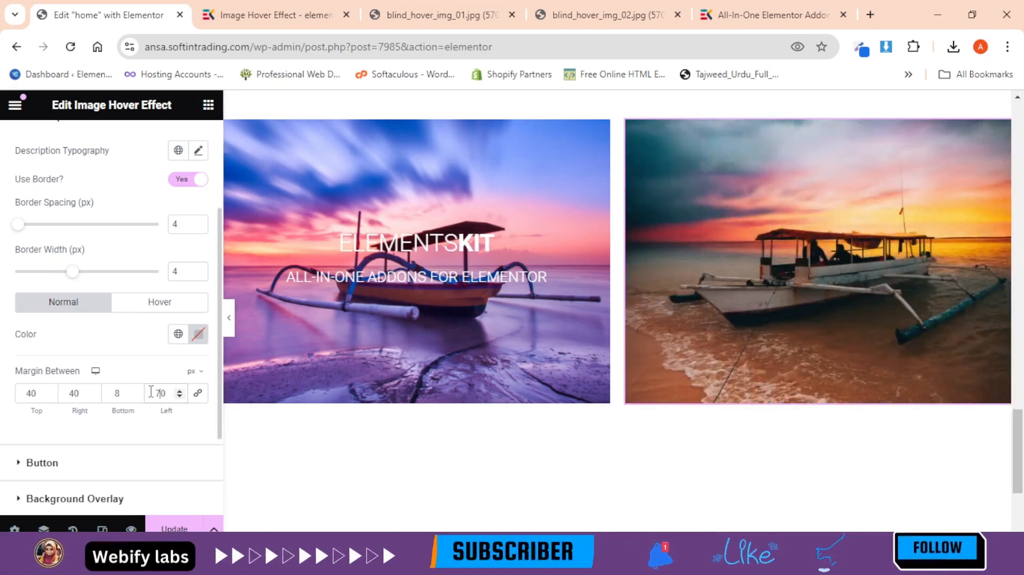
{"action": "type", "text": "0"}
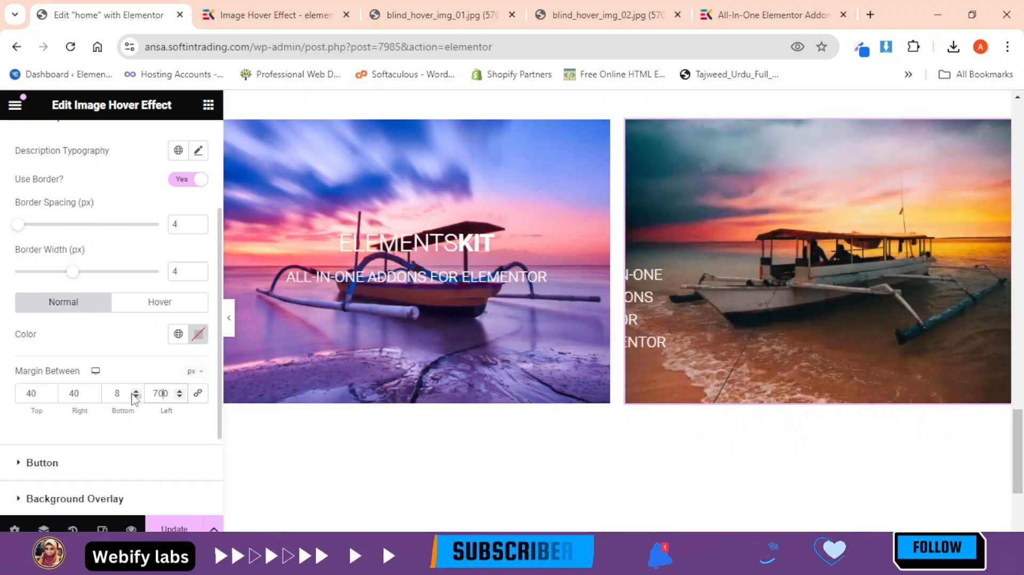
{"action": "key", "text": "BackSpace"}
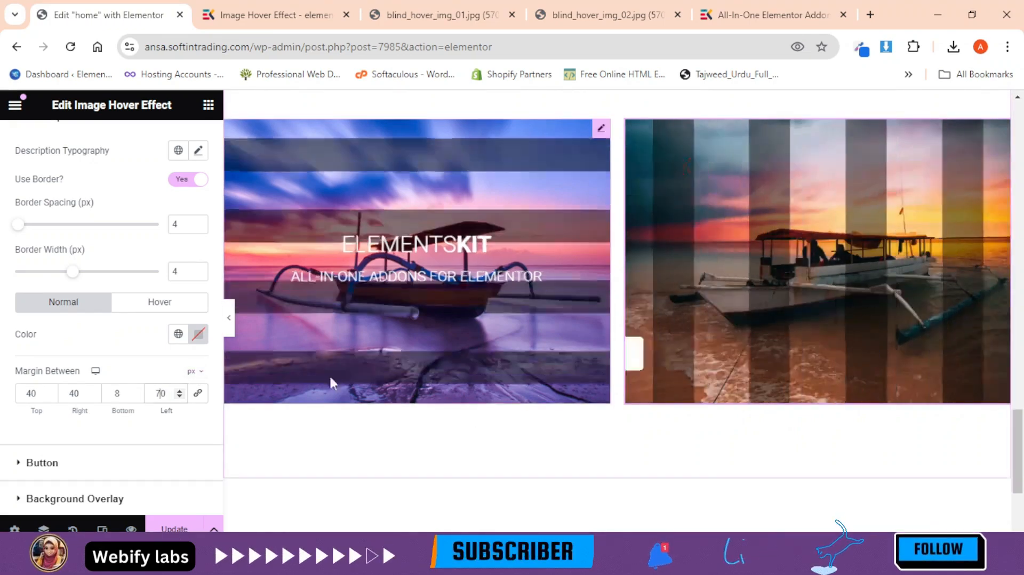
Set the button's border radius to 156 px on all corners and preview it on the sunset boat image
{"action": "left_click", "coordinate": [106, 478]}
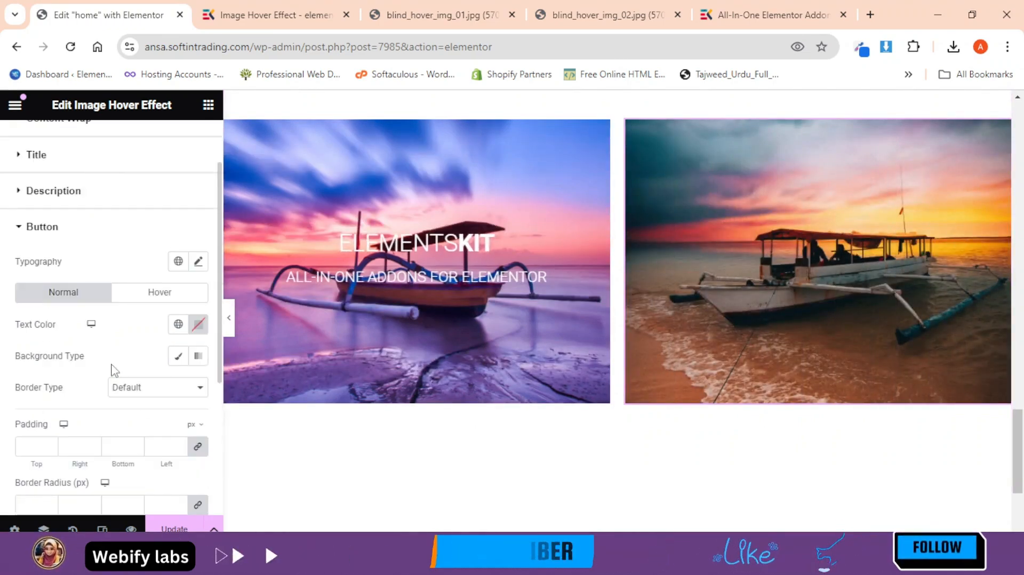
{"action": "mouse_move", "coordinate": [874, 354]}
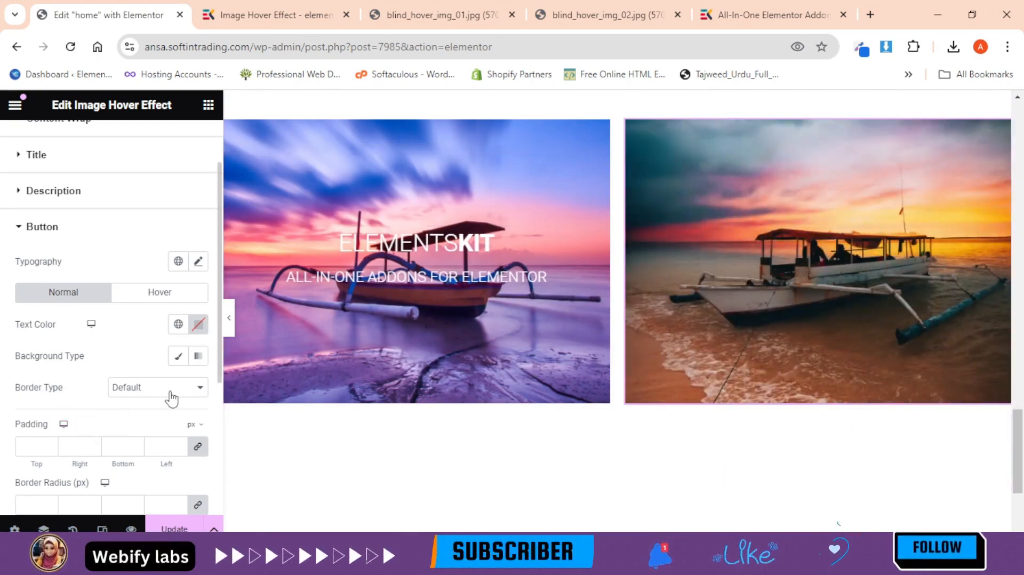
{"action": "scroll", "coordinate": [138, 453], "scroll_direction": "down", "scroll_amount": 2}
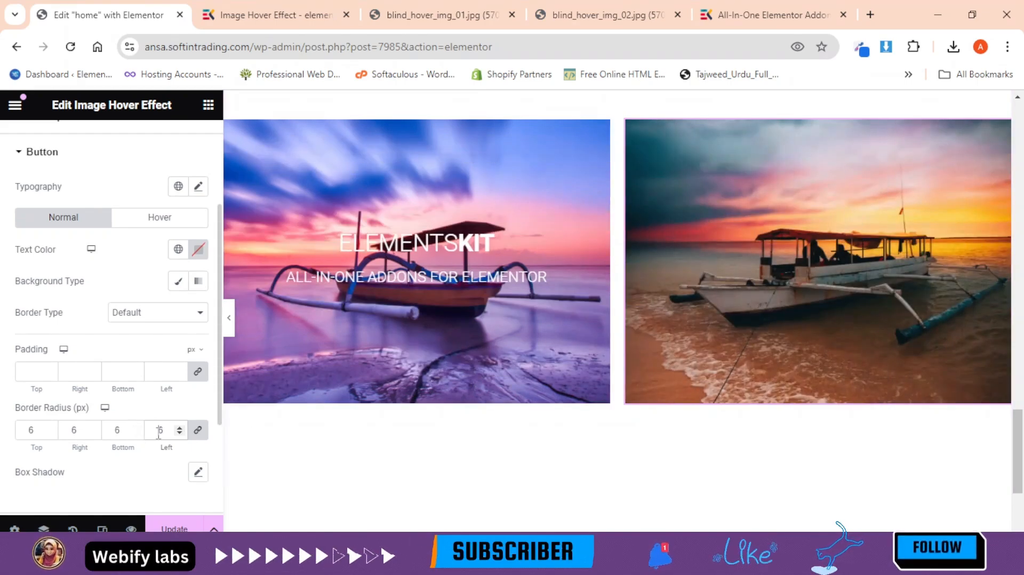
{"action": "type", "text": "5"}
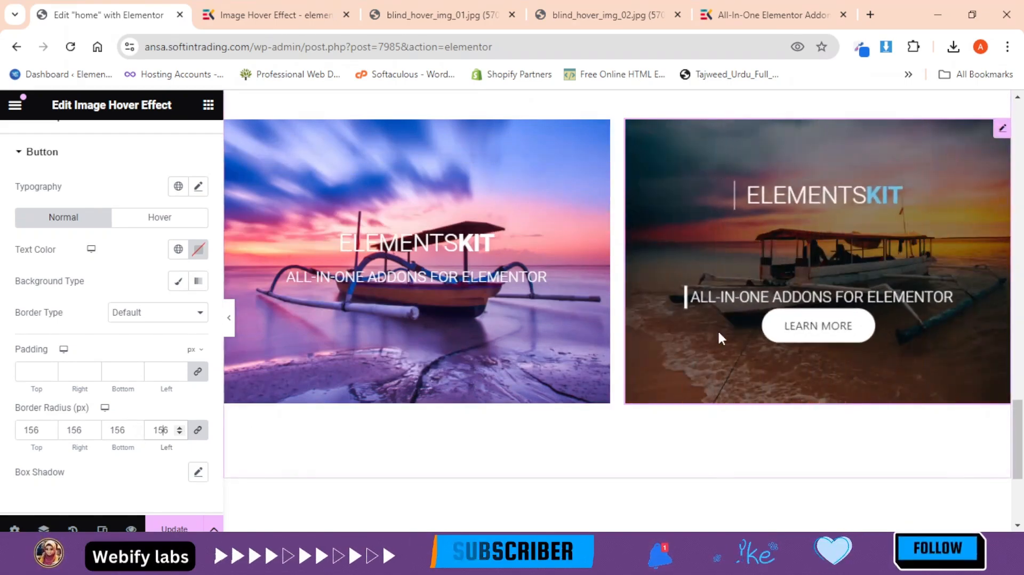
Enable a box shadow for the button with 2 horizontal, 2 vertical and 10 blur
{"action": "scroll", "coordinate": [164, 485], "scroll_direction": "down", "scroll_amount": 3}
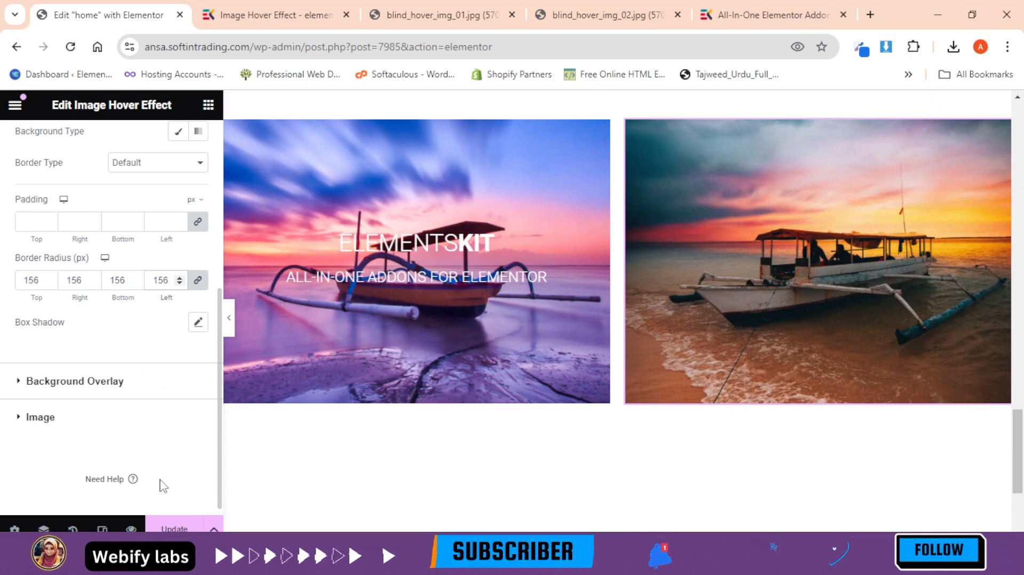
{"action": "left_click", "coordinate": [197, 322]}
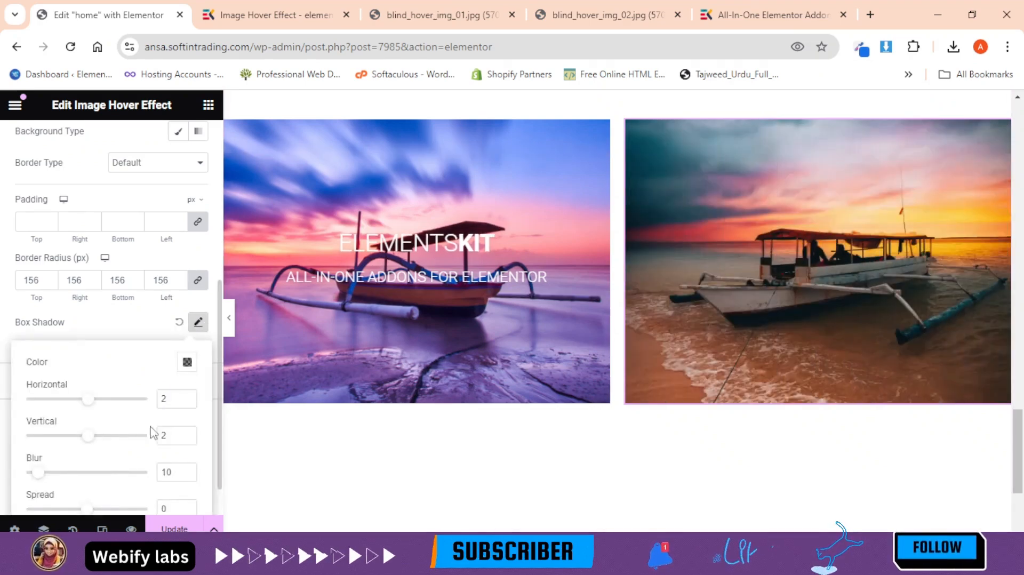
{"action": "left_click", "coordinate": [3, 352]}
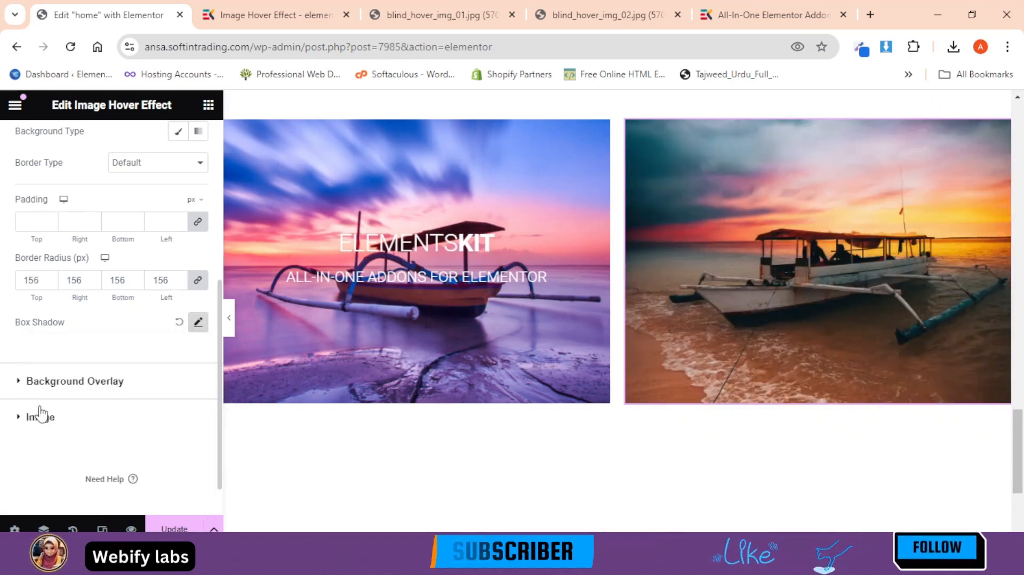
Change the background overlay type to gradient
{"action": "left_click", "coordinate": [92, 382]}
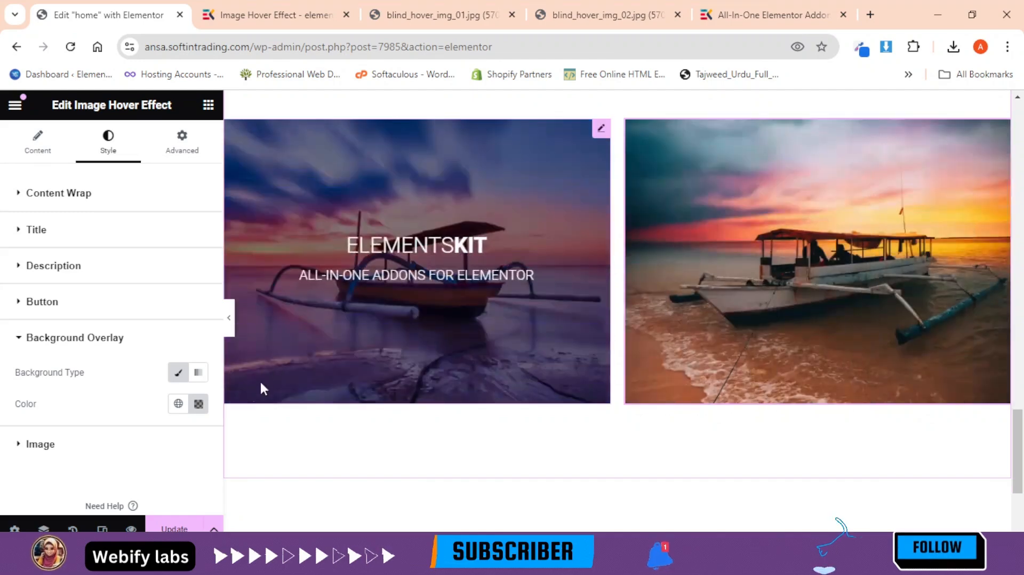
{"action": "left_click", "coordinate": [198, 376]}
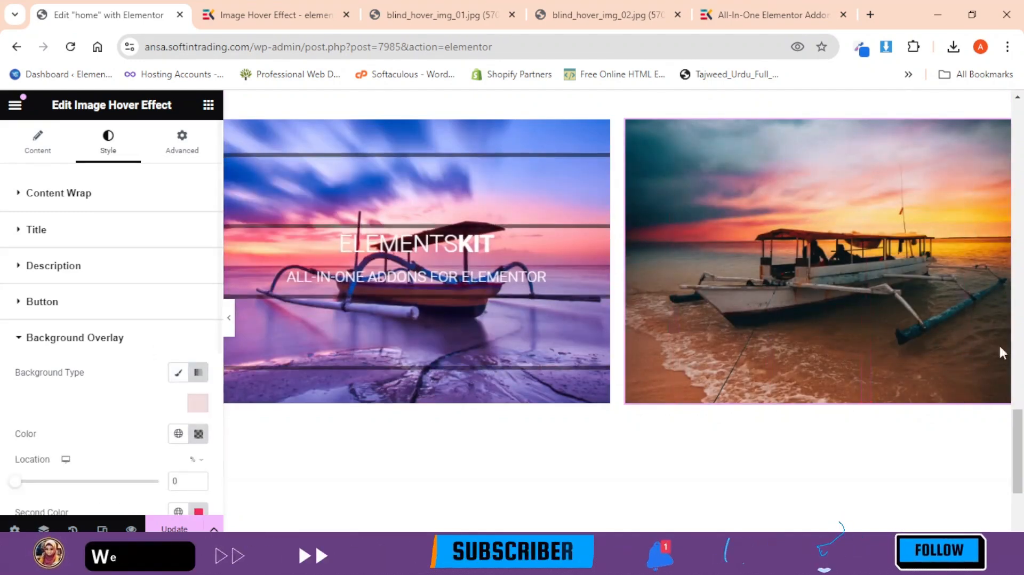
{"action": "scroll", "coordinate": [114, 432], "scroll_direction": "down", "scroll_amount": 5}
Preview the overlay on the sunset boat image and try image opacity values of 0, 6 and 1
{"action": "left_click", "coordinate": [100, 405]}
{"action": "scroll", "coordinate": [123, 416], "scroll_direction": "down", "scroll_amount": 3}
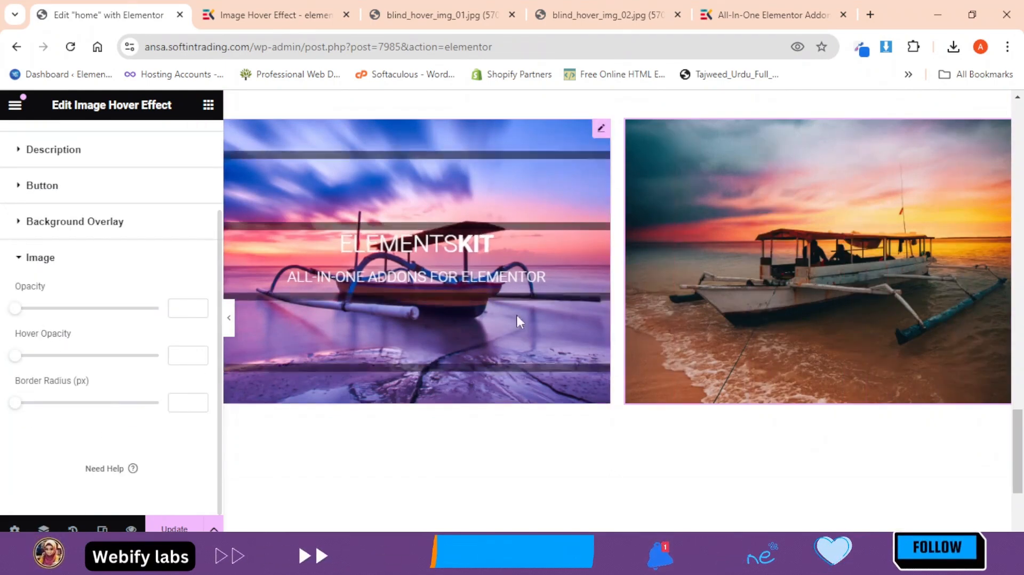
{"action": "mouse_move", "coordinate": [888, 297]}
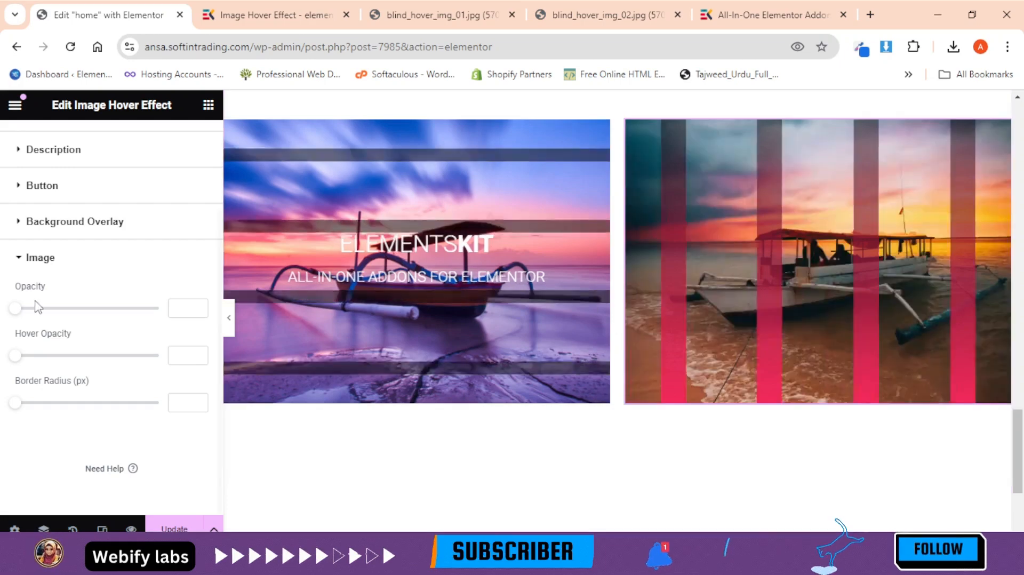
{"action": "left_click_drag", "start_coordinate": [23, 312], "coordinate": [13, 309]}
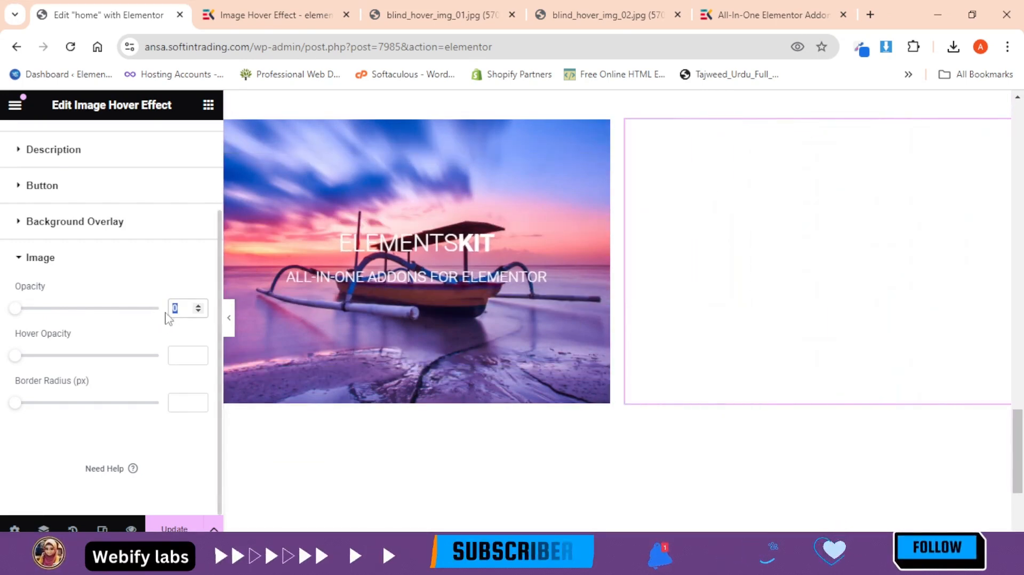
{"action": "type", "text": "6"}
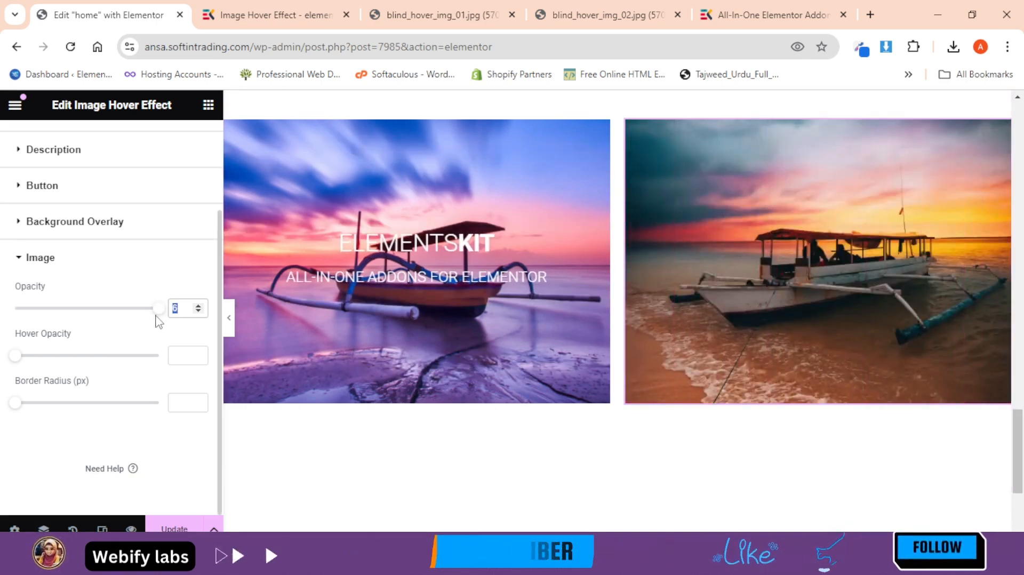
{"action": "type", "text": "1"}
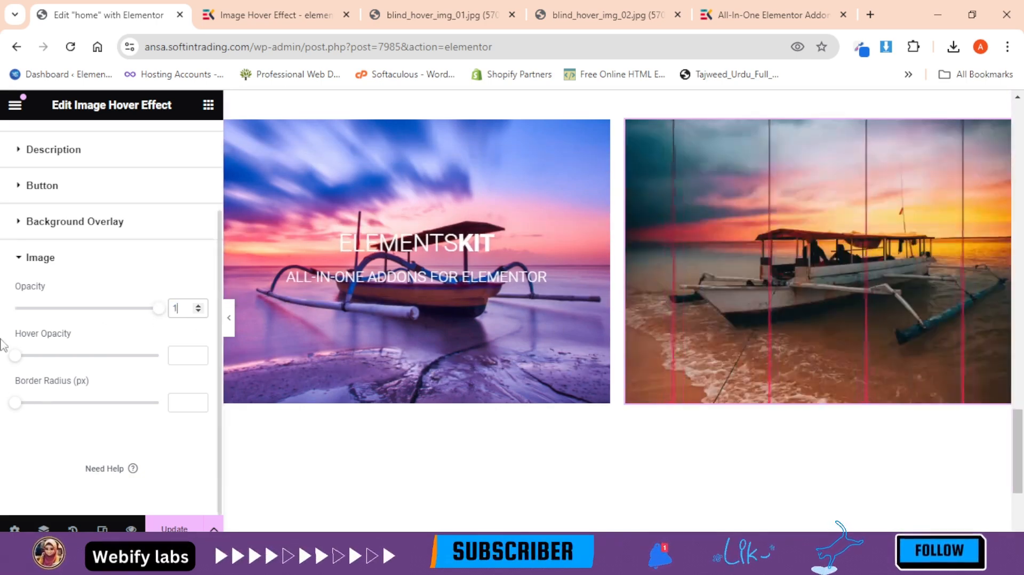
Try an image opacity of 0.3 on the sunset boat image and clear the value
{"action": "left_click", "coordinate": [137, 270]}
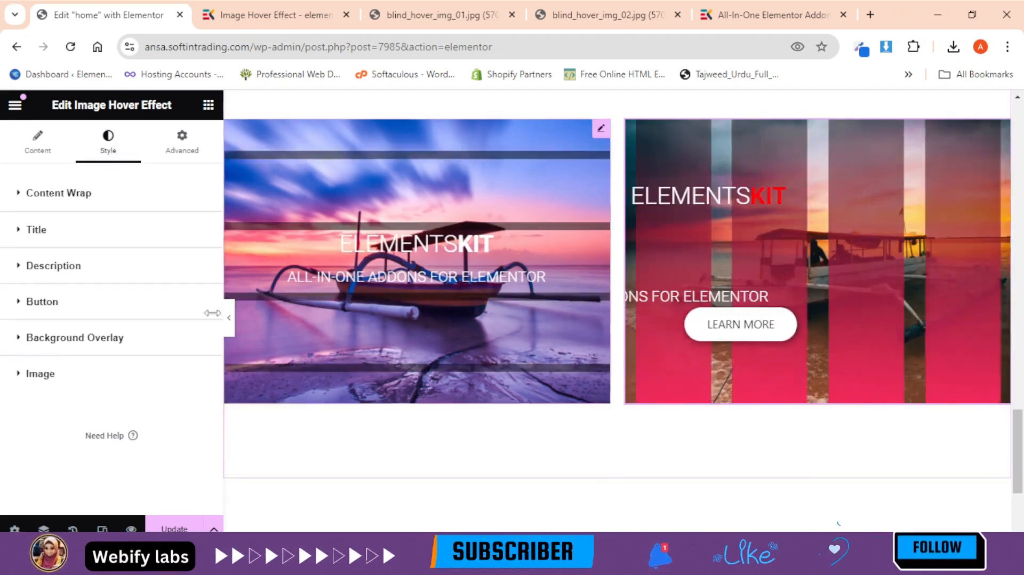
{"action": "left_click", "coordinate": [114, 341]}
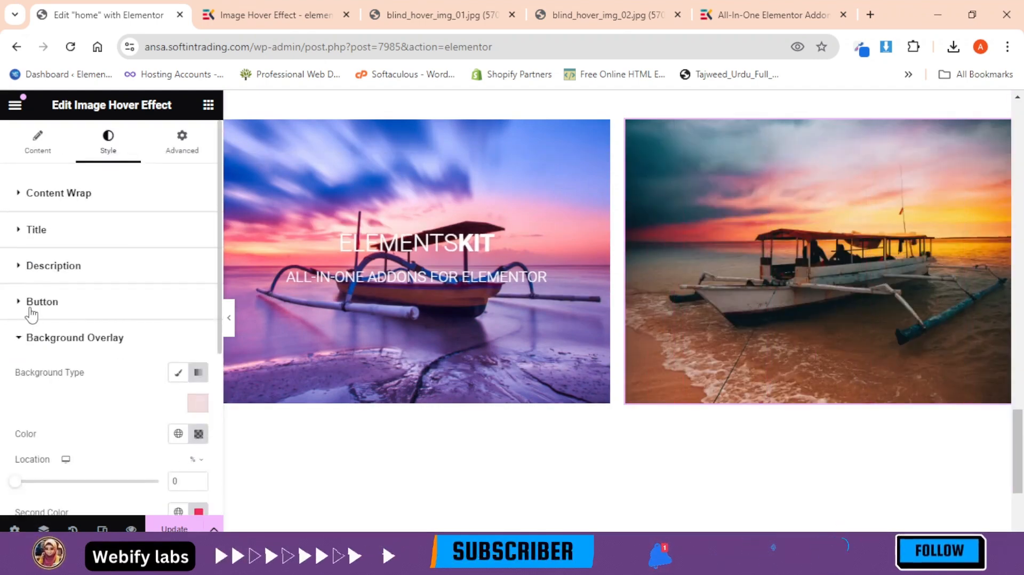
{"action": "left_click", "coordinate": [33, 341]}
{"action": "left_click", "coordinate": [69, 379]}
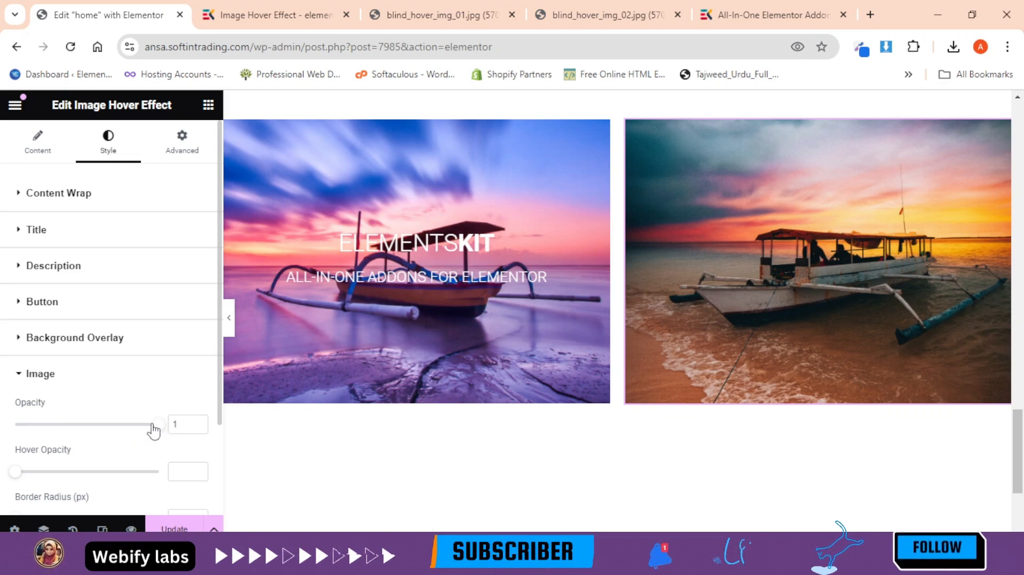
{"action": "left_click_drag", "start_coordinate": [154, 425], "coordinate": [15, 425]}
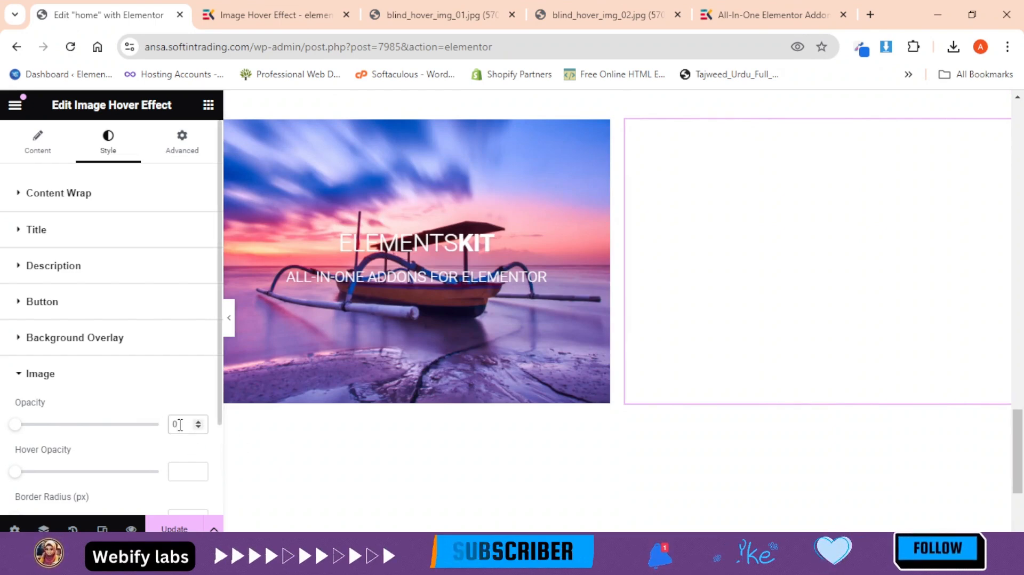
{"action": "type", "text": "."}
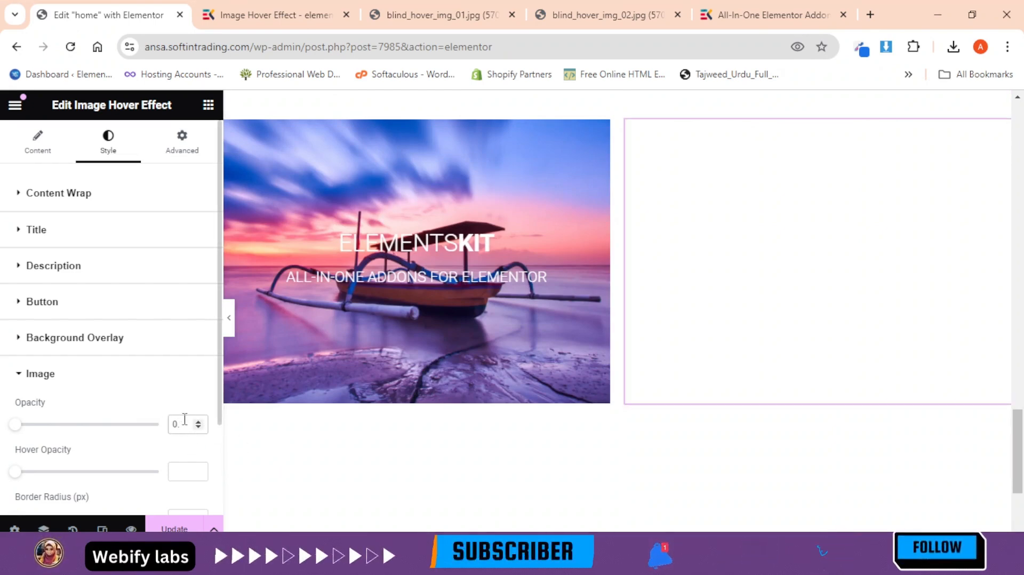
{"action": "type", "text": "3"}
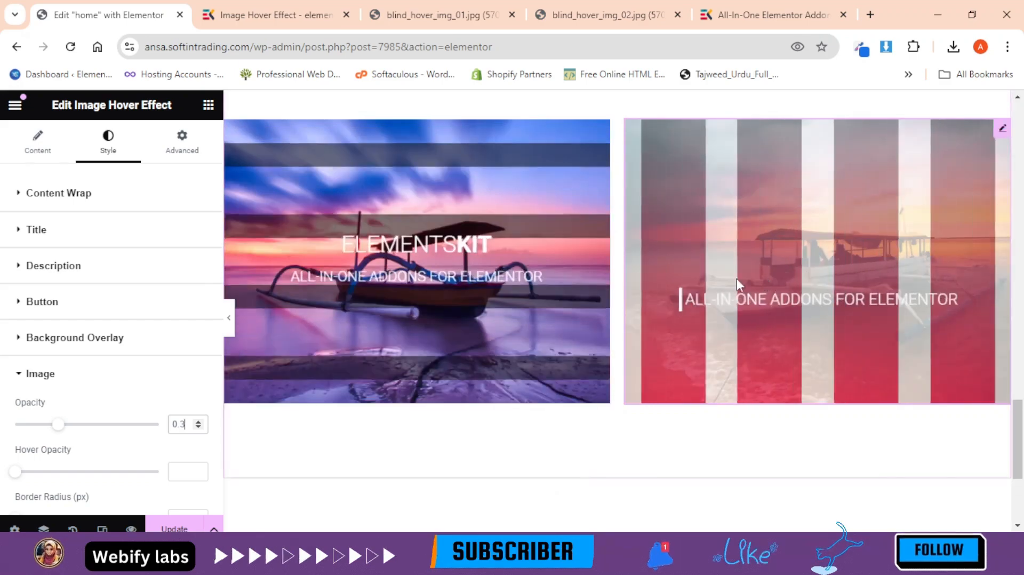
{"action": "left_click_drag", "start_coordinate": [186, 424], "coordinate": [166, 427]}
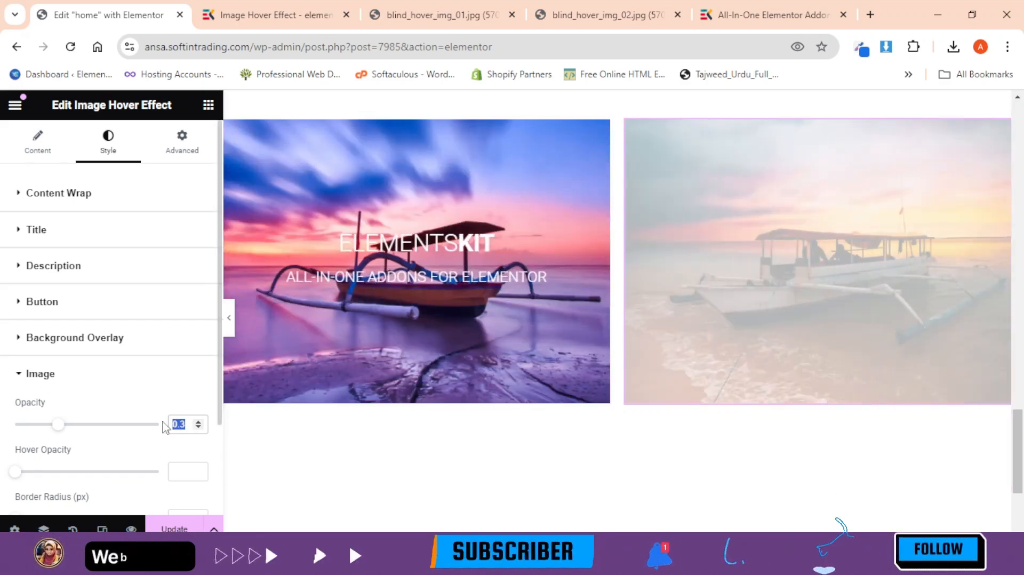
{"action": "key", "text": "BackSpace"}
Try a hover opacity of 0.1 and an image border radius of 52 px, clearing both values
{"action": "scroll", "coordinate": [86, 480], "scroll_direction": "down", "scroll_amount": 2}
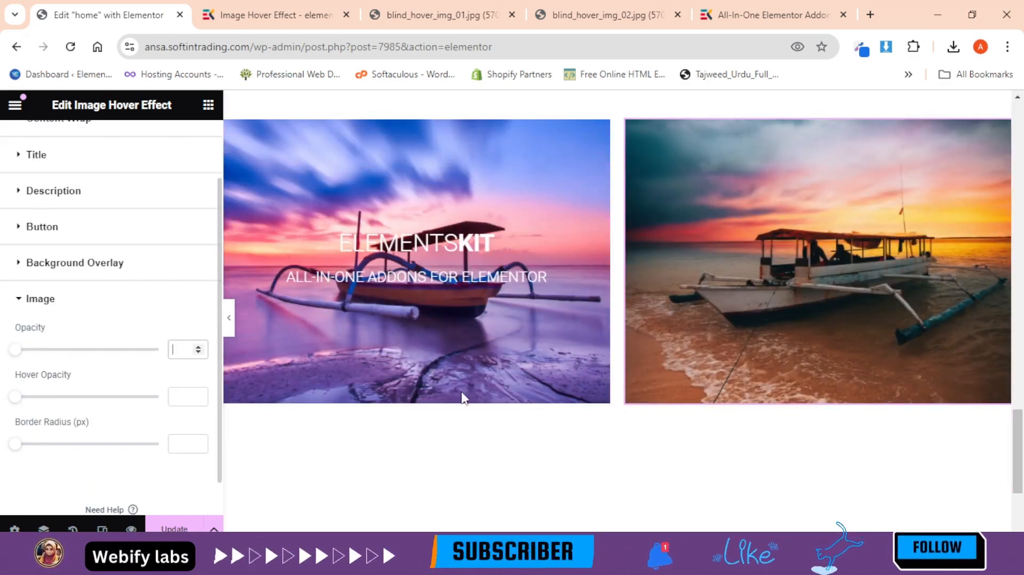
{"action": "left_click", "coordinate": [30, 396]}
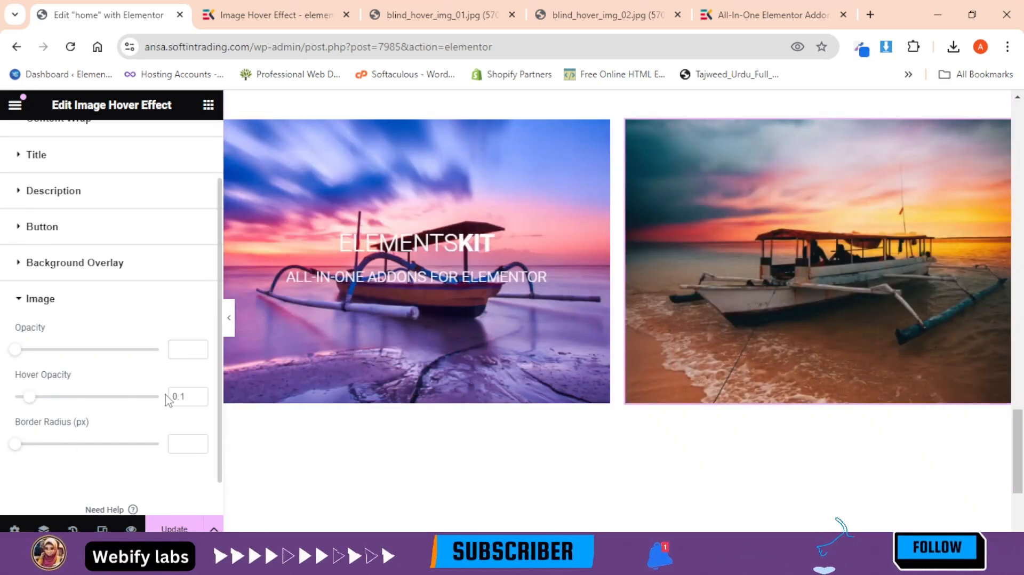
{"action": "left_click", "coordinate": [38, 444]}
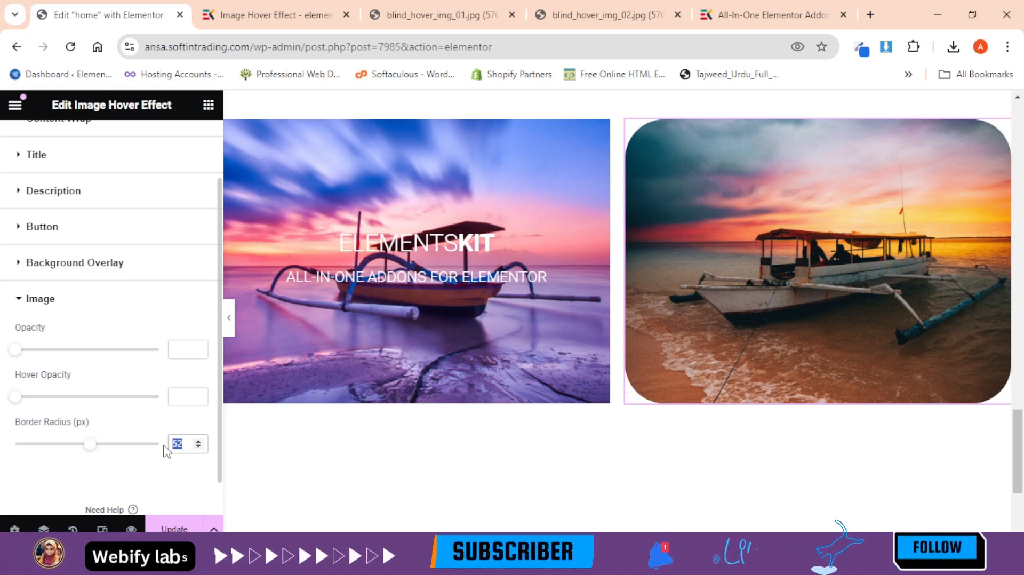
{"action": "key", "text": "BackSpace"}
{"action": "scroll", "coordinate": [50, 263], "scroll_direction": "up", "scroll_amount": 2}
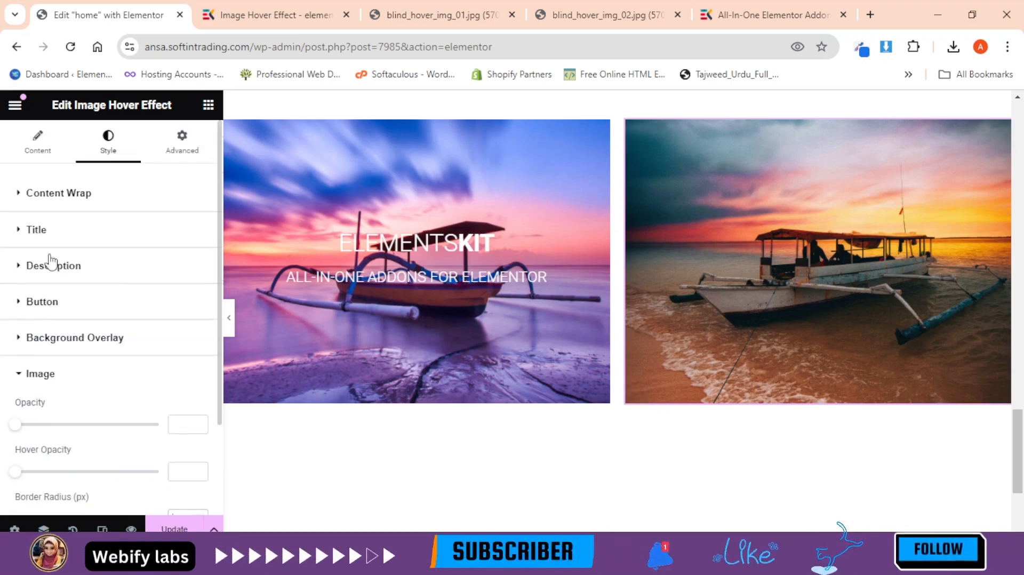
Return to the widget's content settings and review the hover effects of the gardening and food images higher on the page
{"action": "left_click", "coordinate": [35, 149]}
{"action": "scroll", "coordinate": [629, 392], "scroll_direction": "up", "scroll_amount": 3}
{"action": "scroll", "coordinate": [704, 430], "scroll_direction": "up", "scroll_amount": 3}
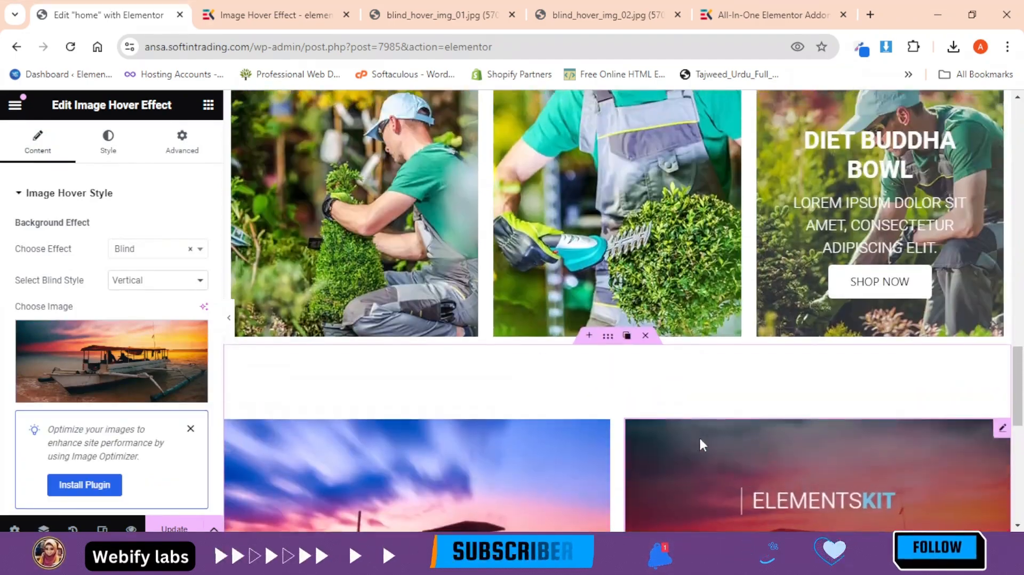
{"action": "scroll", "coordinate": [416, 264], "scroll_direction": "up", "scroll_amount": 4}
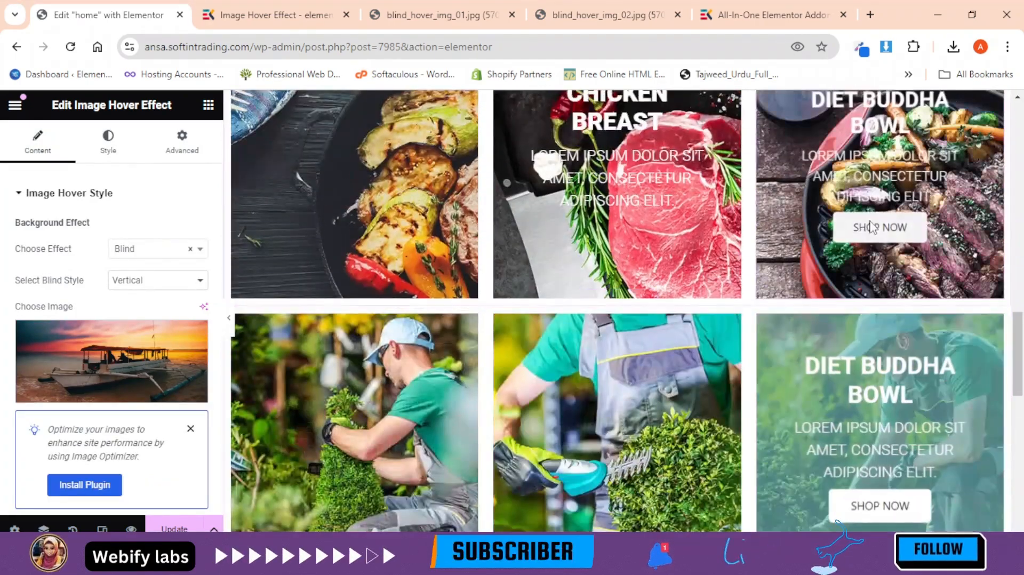
{"action": "scroll", "coordinate": [436, 258], "scroll_direction": "up", "scroll_amount": 5}
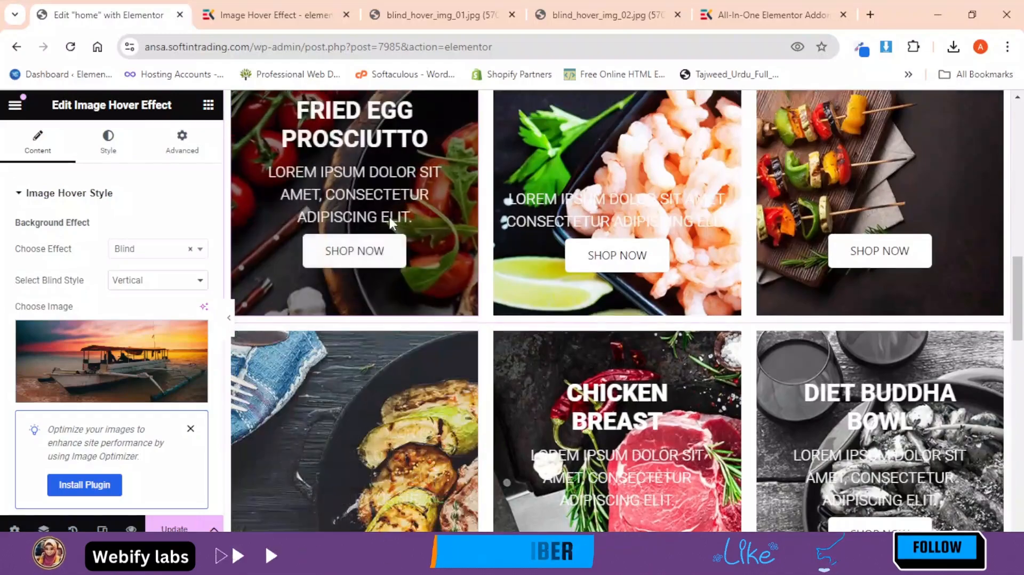
{"action": "scroll", "coordinate": [650, 314], "scroll_direction": "up", "scroll_amount": 3}
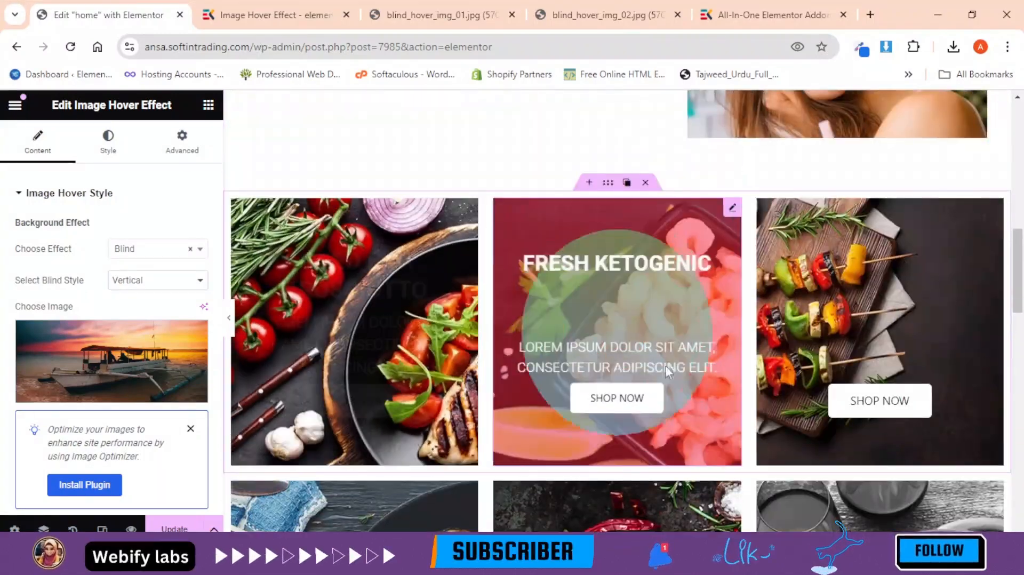